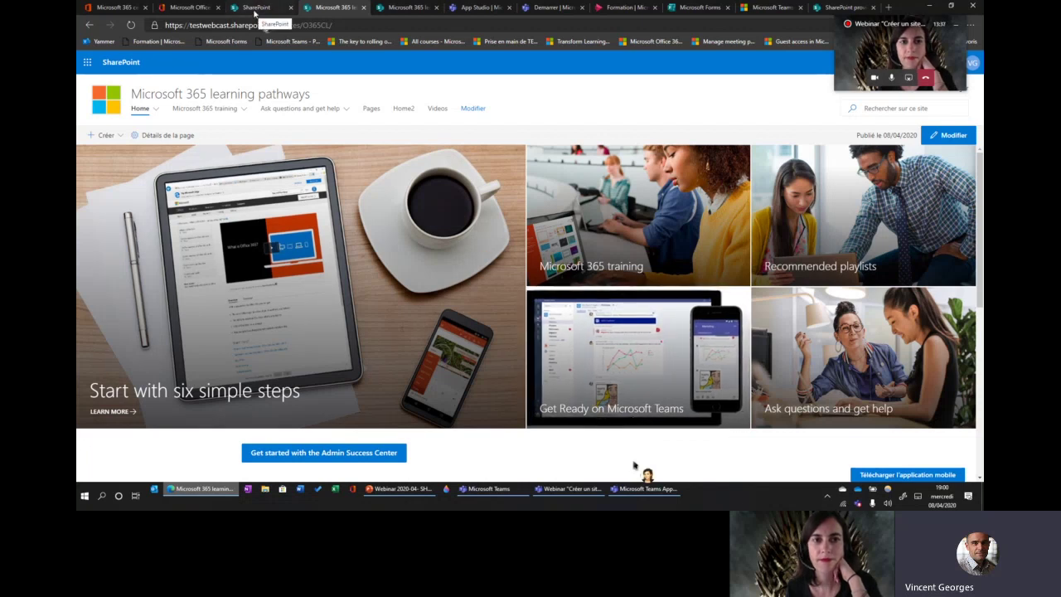
Create a SharePoint communication site, entering the presenter's first name as the site name.
click(256, 8)
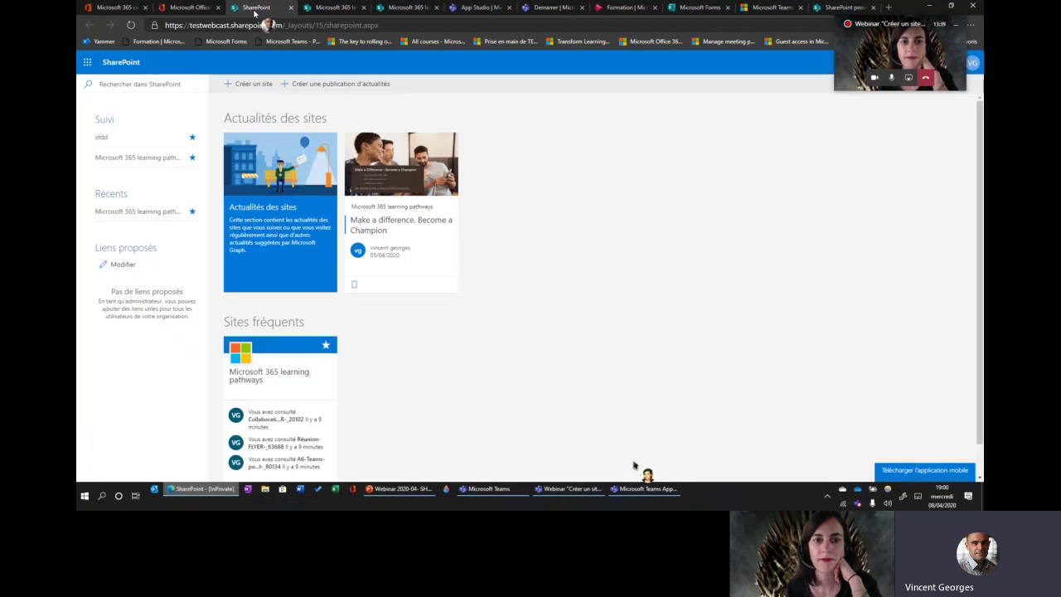
click(248, 84)
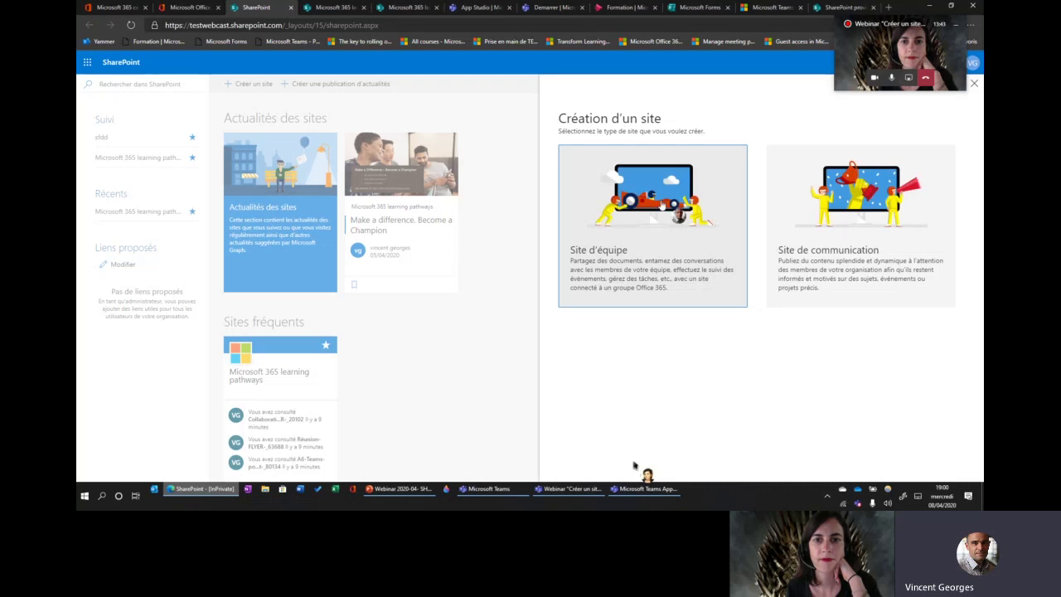
click(911, 239)
text(Vincent)
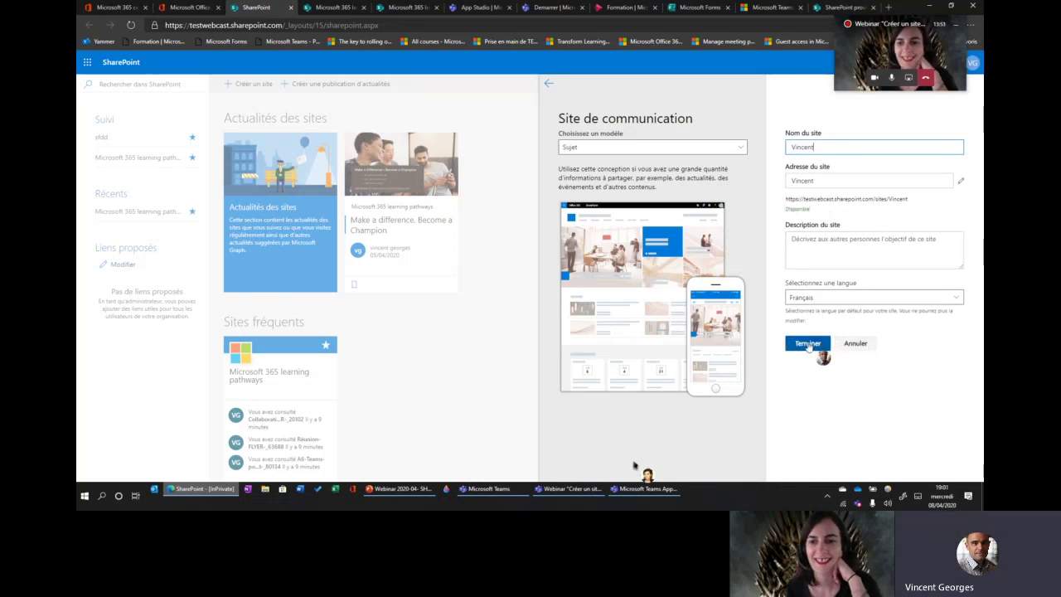
click(807, 345)
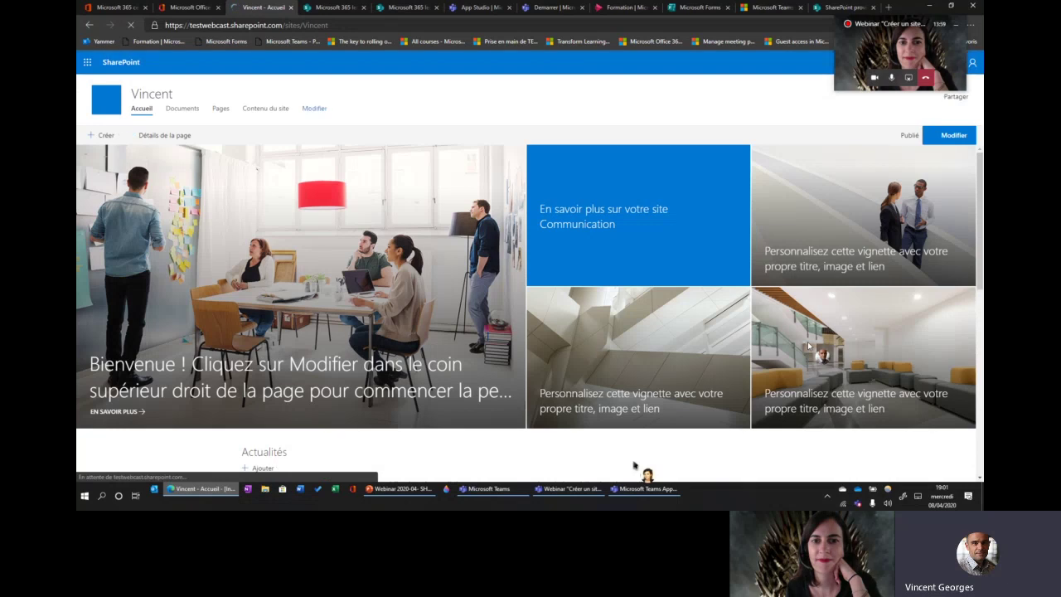
Compare the new communication site's home page with the Microsoft 365 learning pathways home page.
click(335, 8)
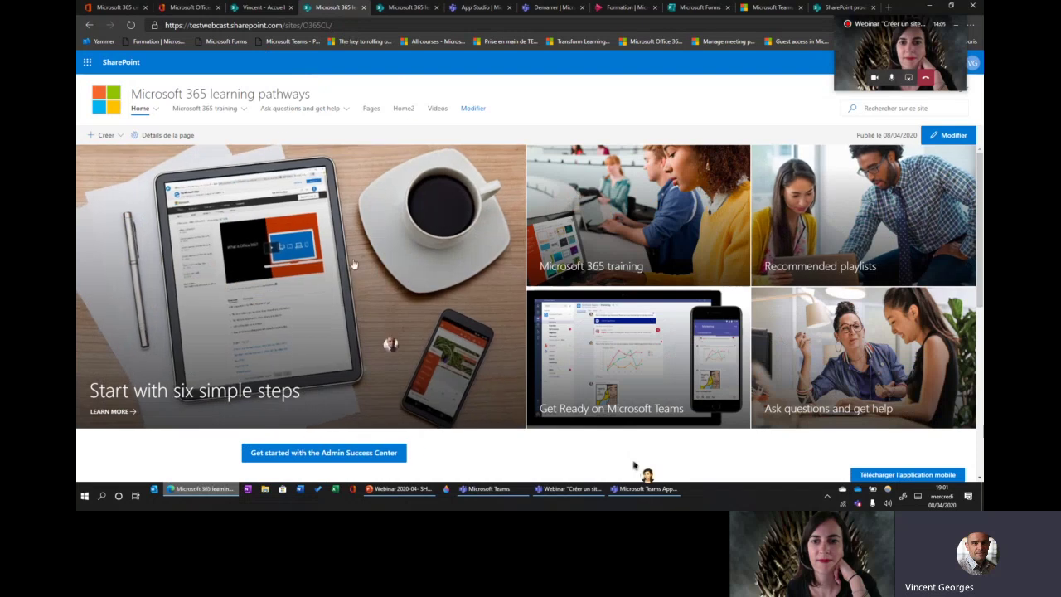
click(264, 7)
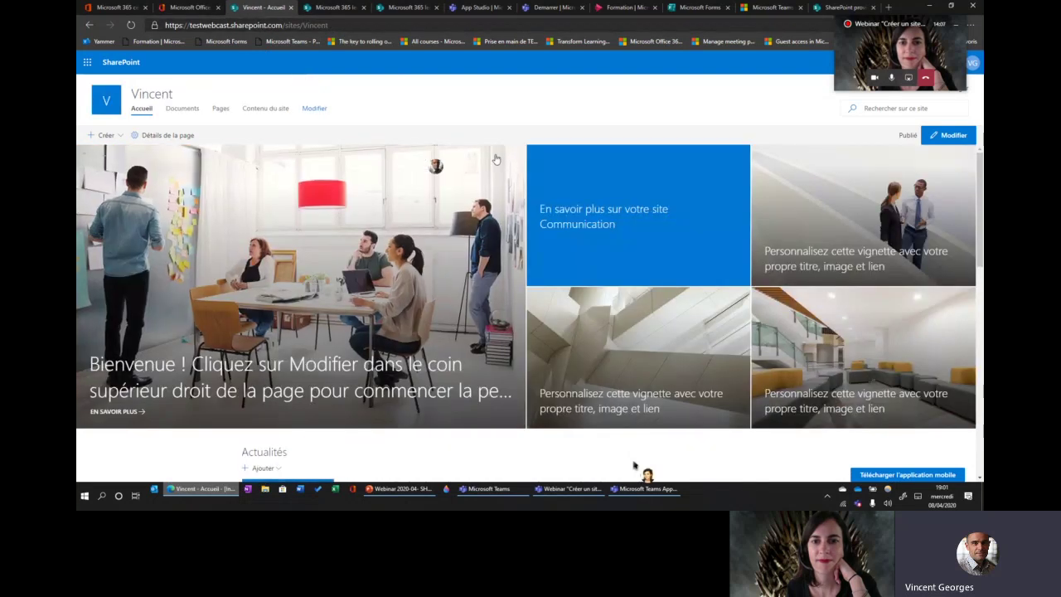
click(329, 10)
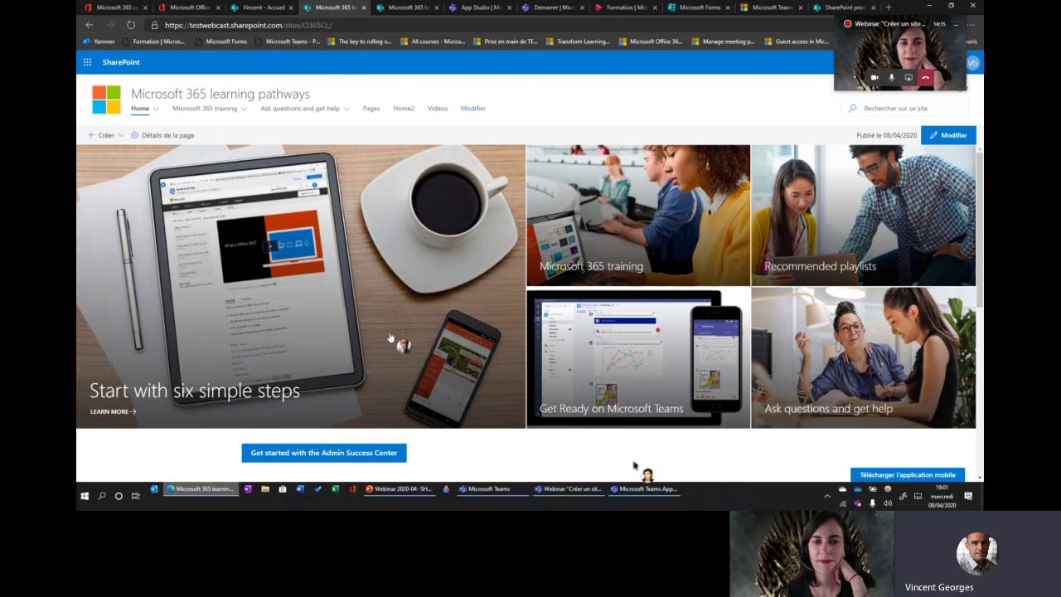
Preview the built-in page templates and create a page in Microsoft 365 learning pathways from the Texte simple template.
click(121, 136)
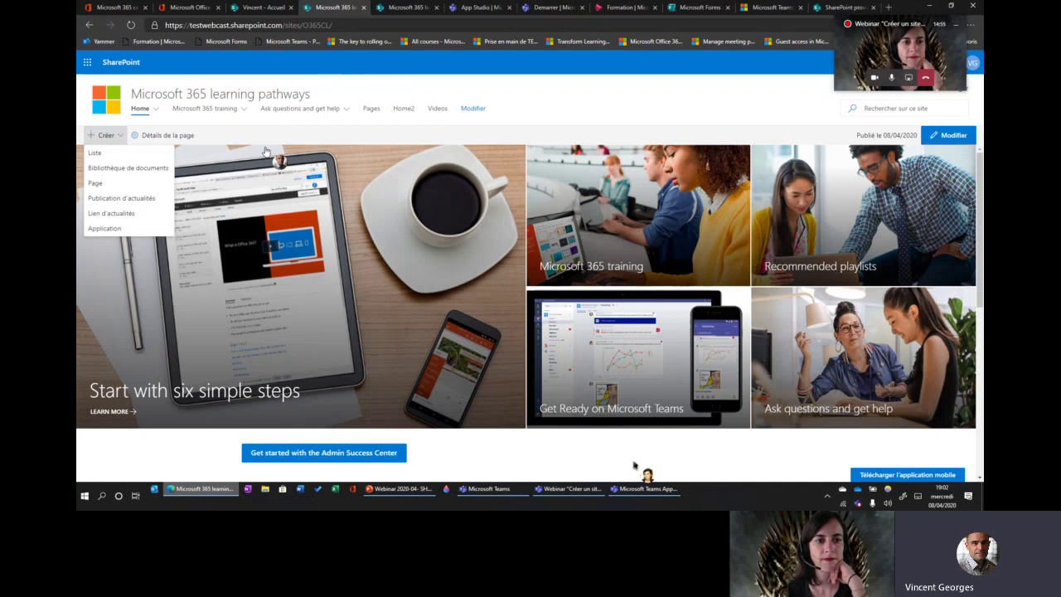
click(96, 183)
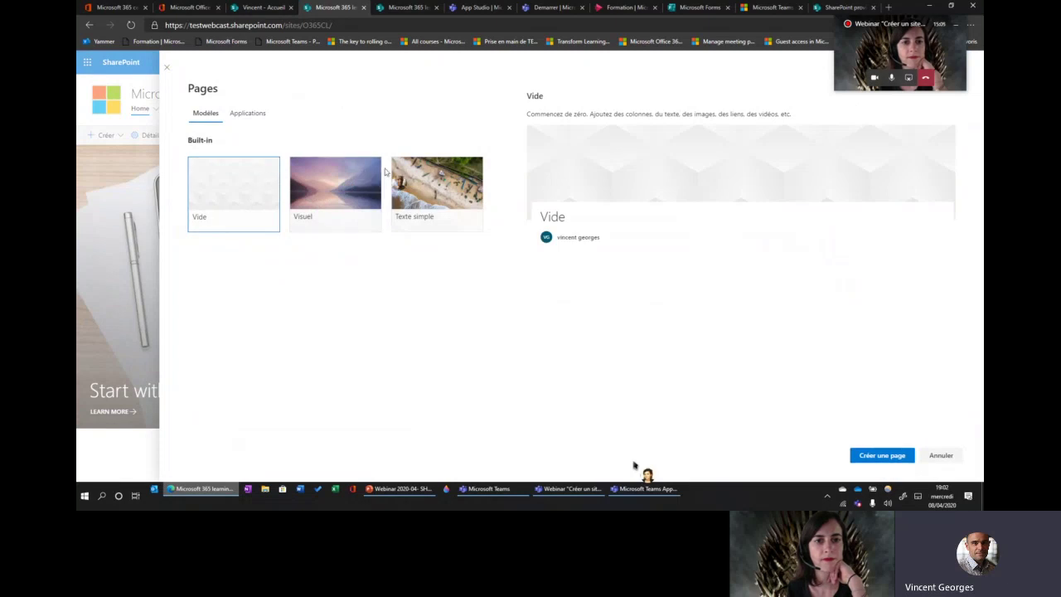
click(348, 191)
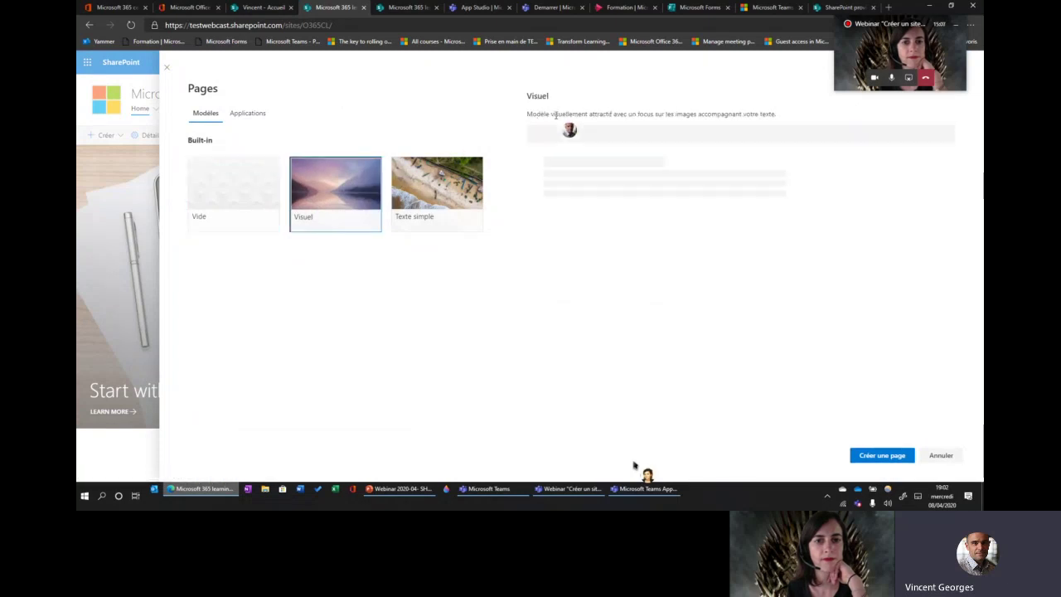
click(221, 191)
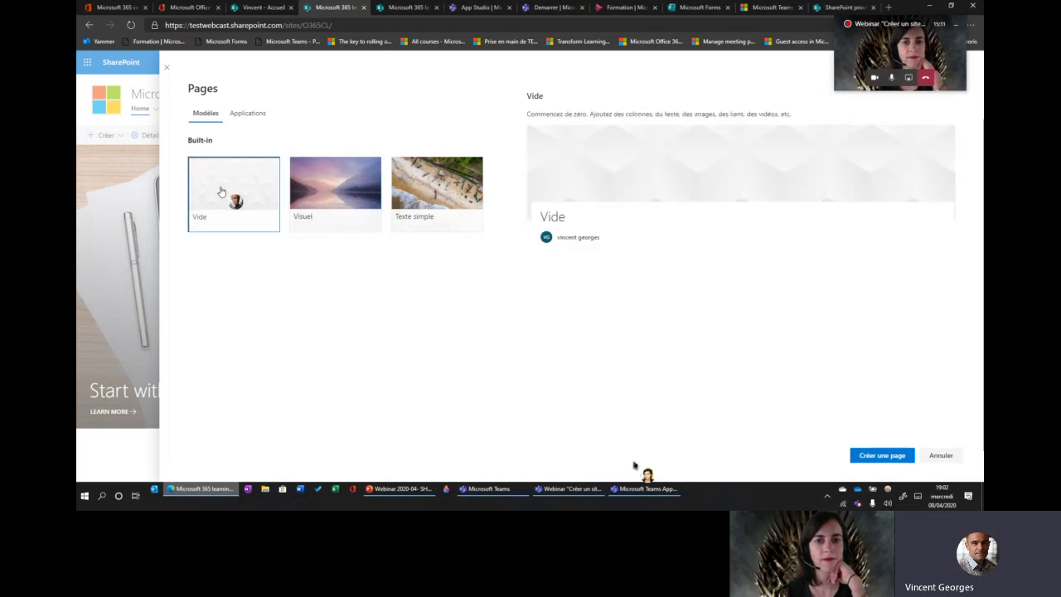
click(454, 184)
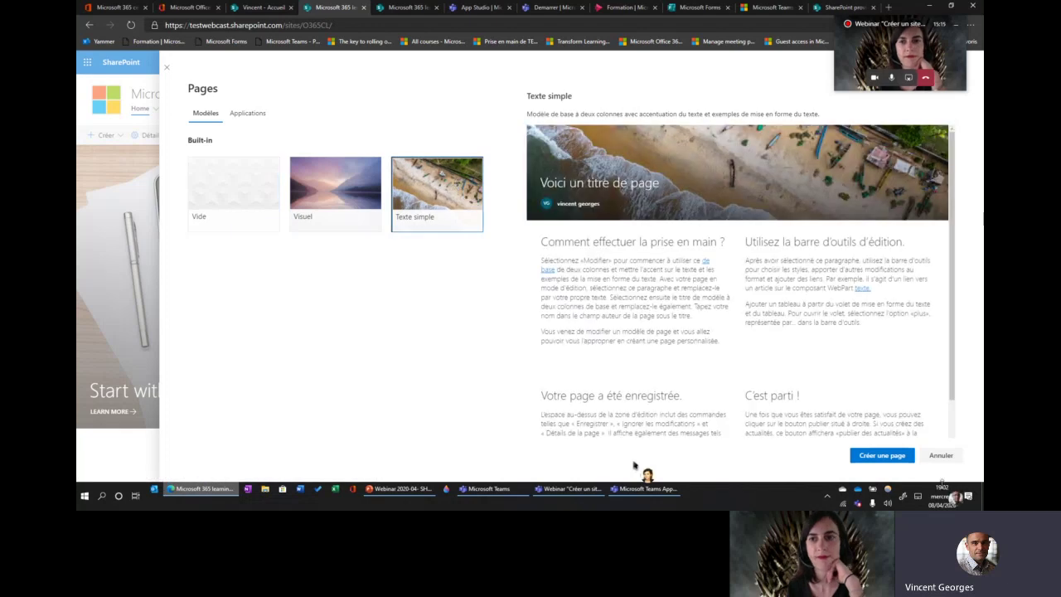
click(887, 455)
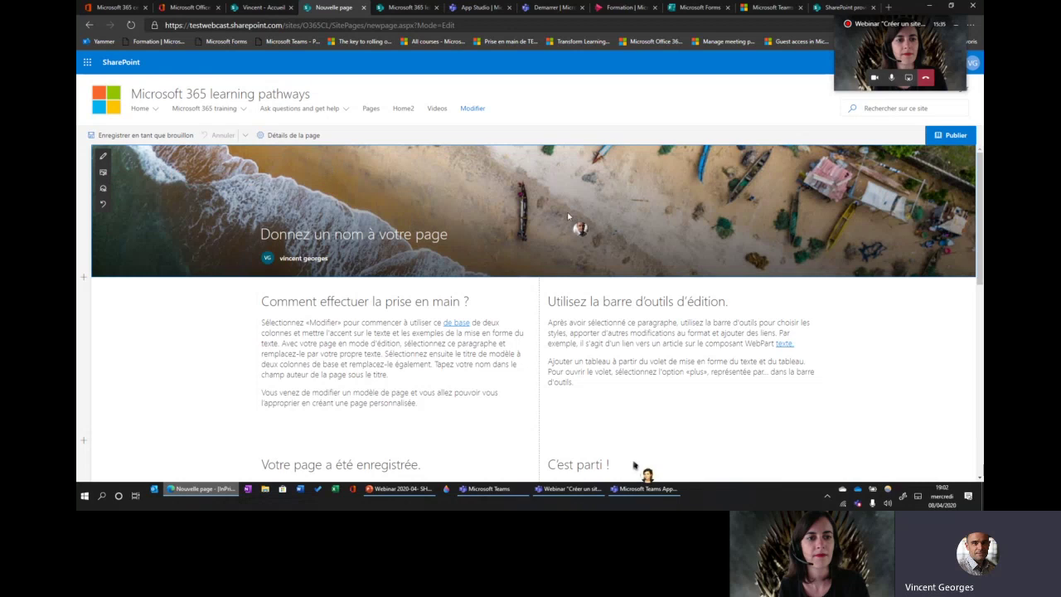
Upload bandeau_teams.png as the page's title banner image and adjust its focal point slightly.
click(101, 174)
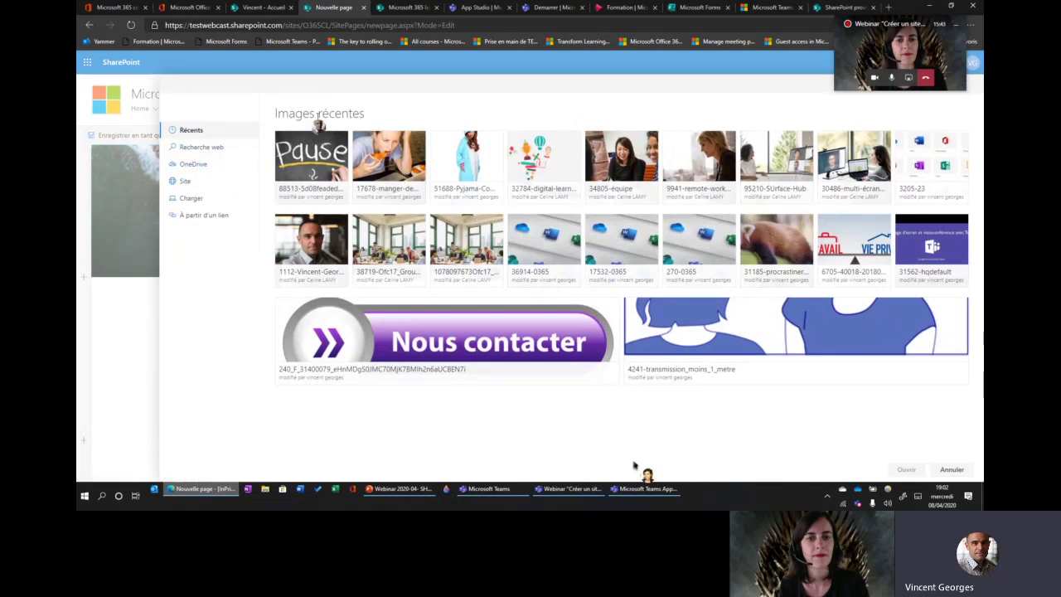
click(189, 199)
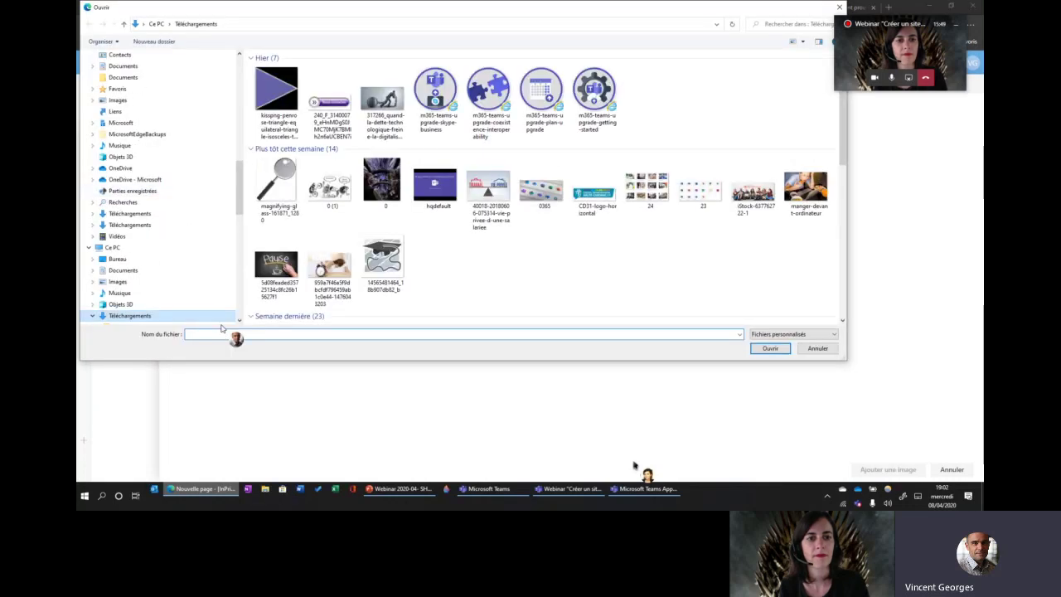
text(band)
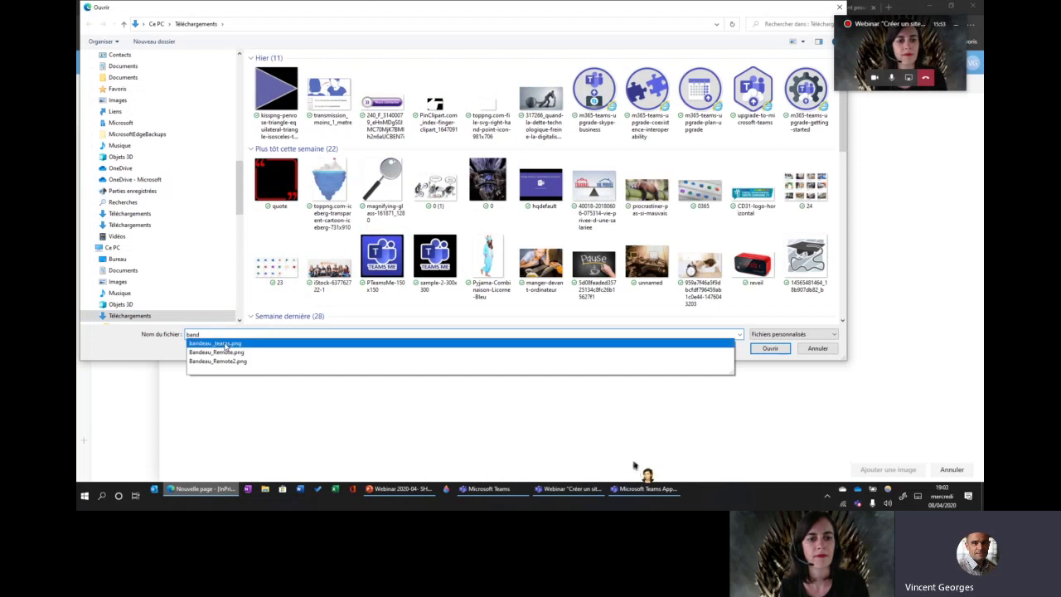
click(215, 342)
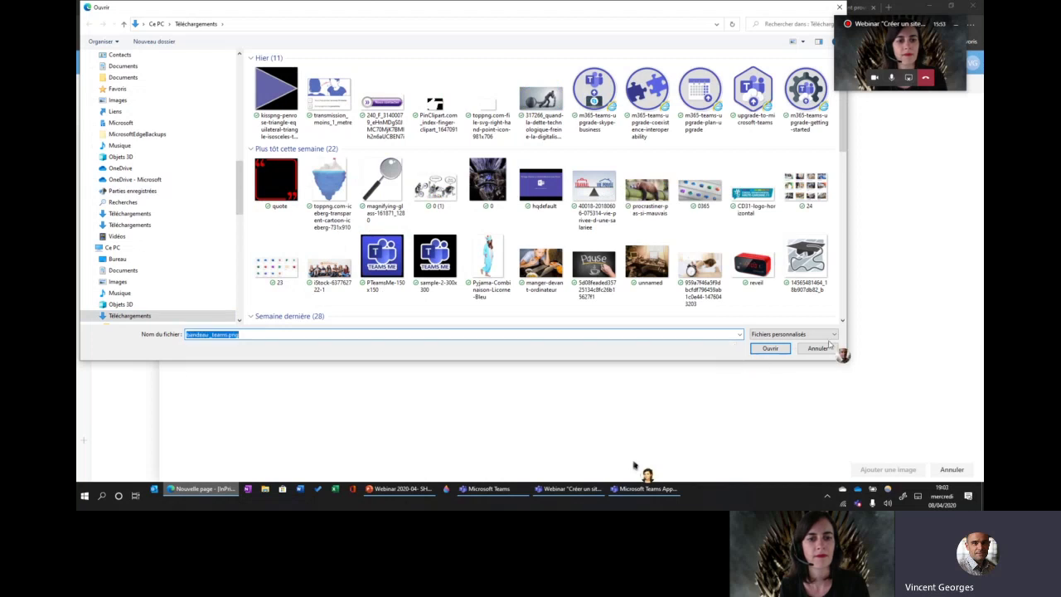
click(770, 348)
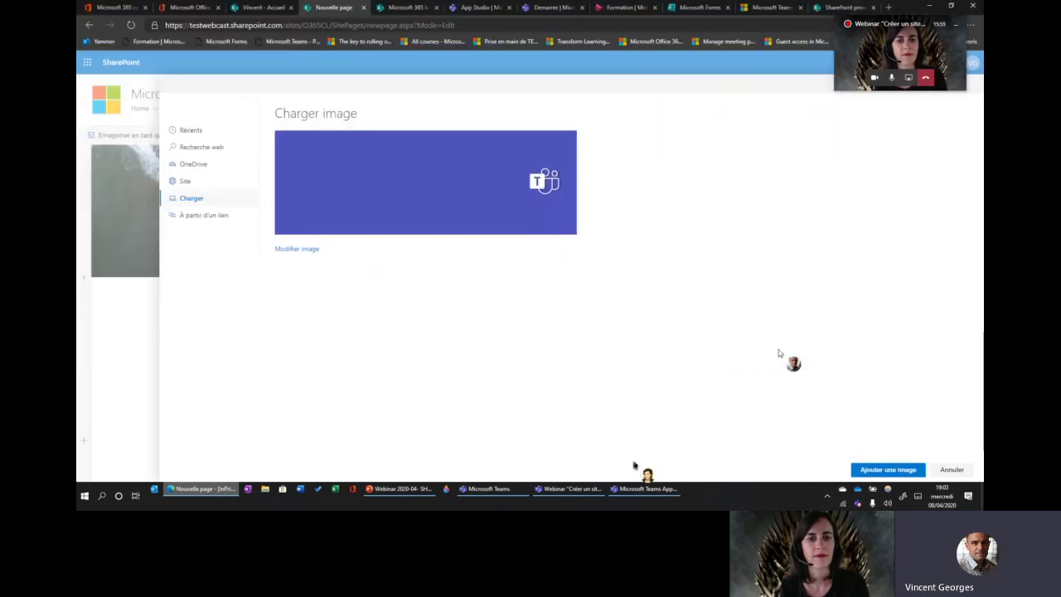
click(880, 470)
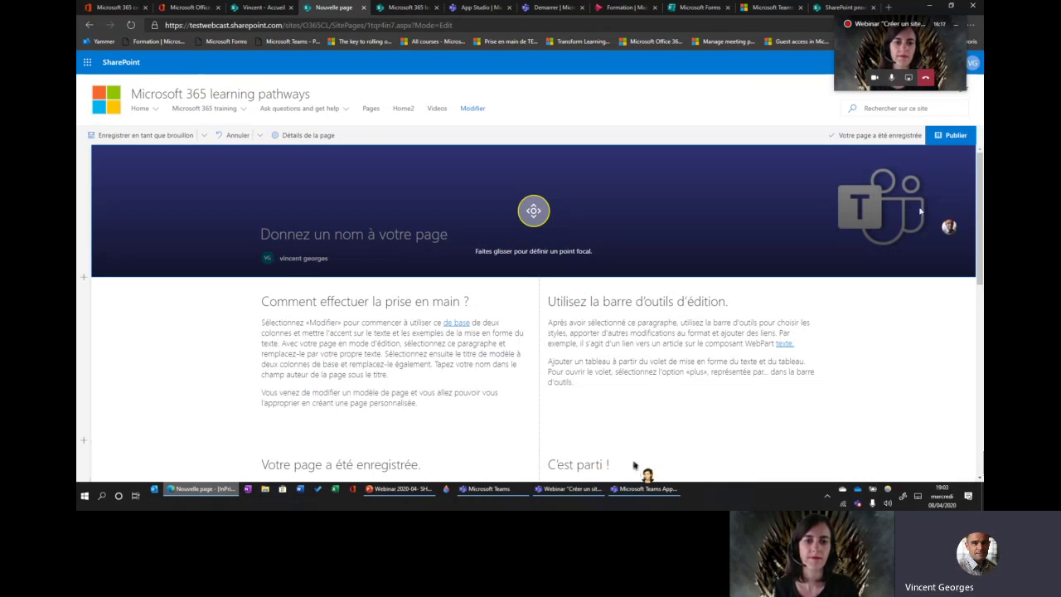
mouse_move(535, 212)
mouse_down()
mouse_move(514, 222)
mouse_move(537, 161)
mouse_move(557, 189)
mouse_move(619, 208)
mouse_move(575, 203)
mouse_up()
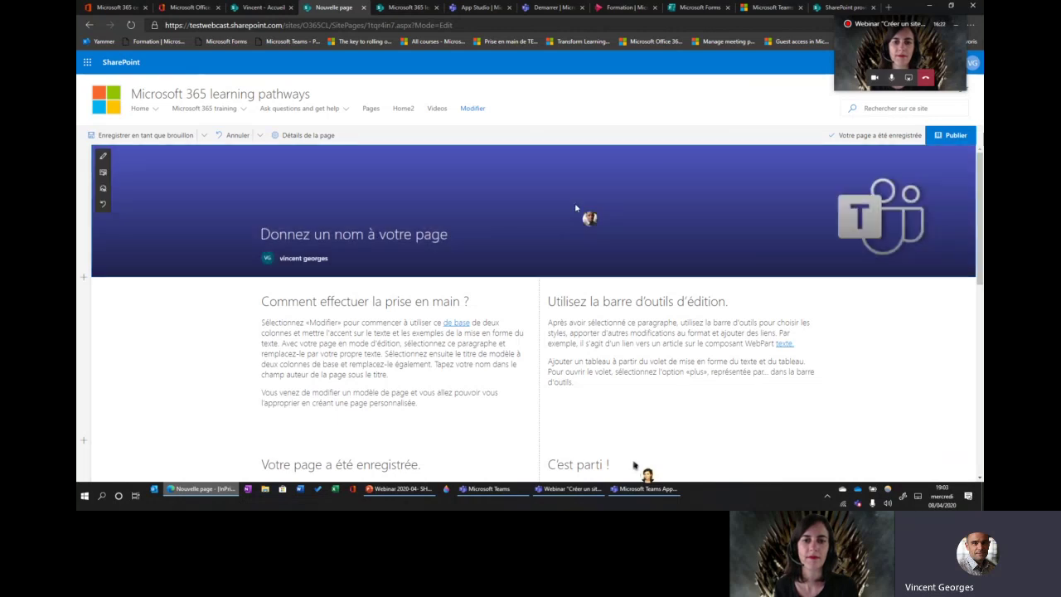
Title the page "Démarrer sur Teams" and remove the author from the banner.
click(300, 231)
text(Déma)
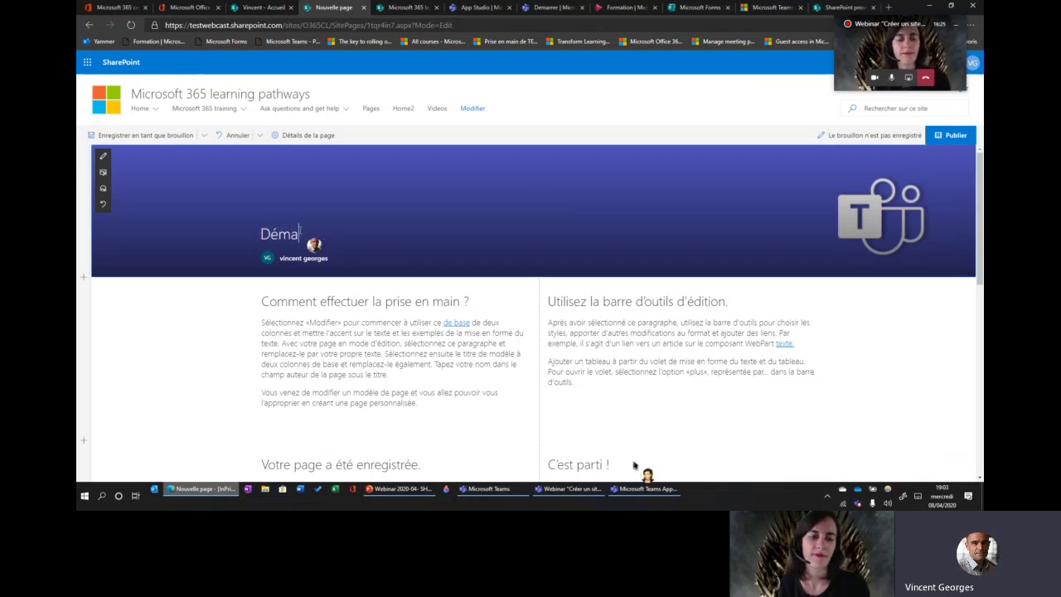
text(rrer sur Teams)
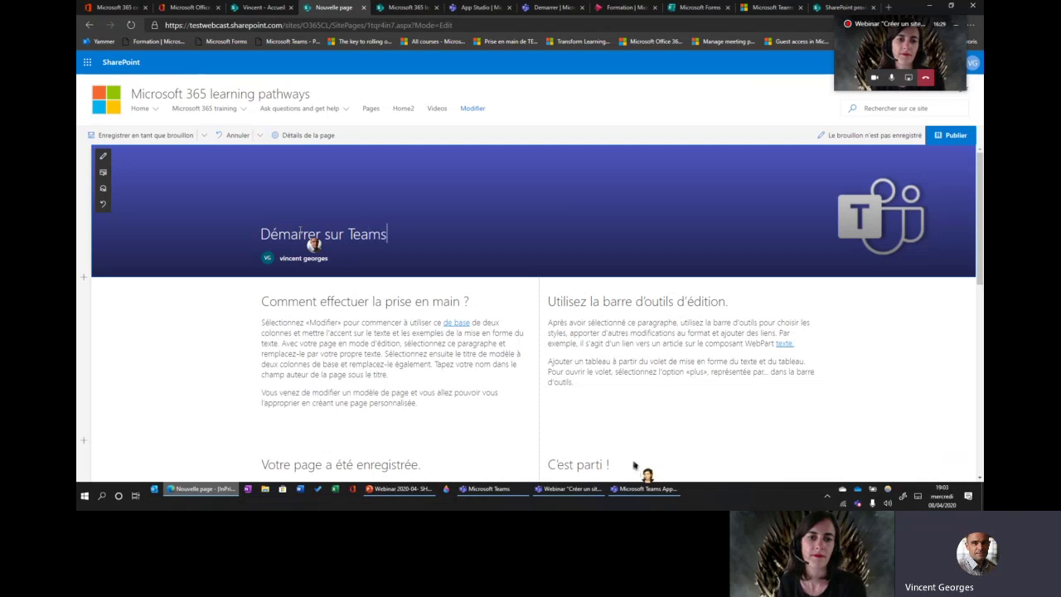
click(290, 258)
click(342, 259)
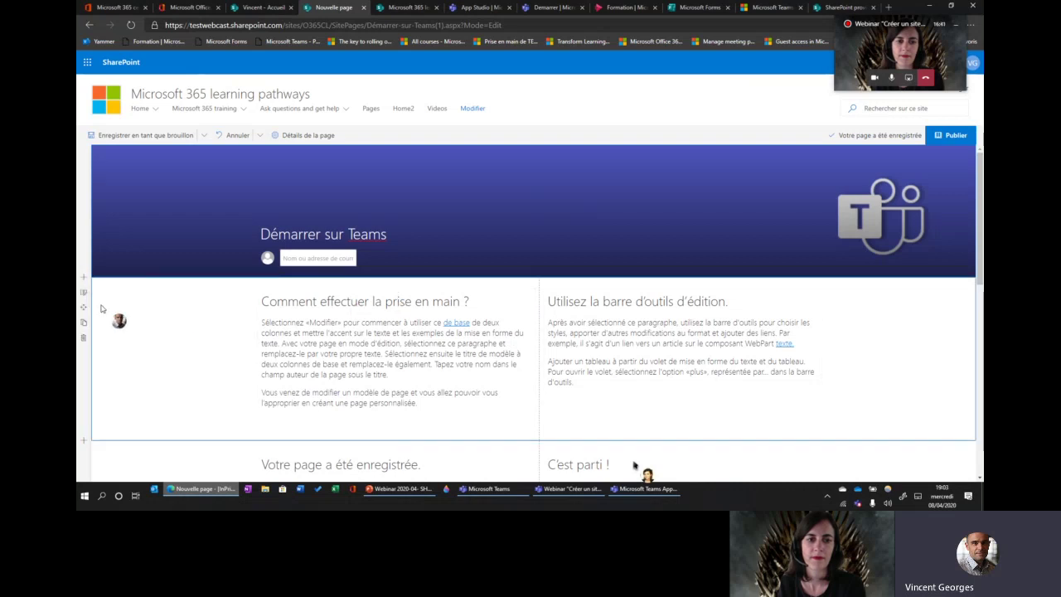
Change the layout of the first section below the banner to Trois colonnes.
click(84, 292)
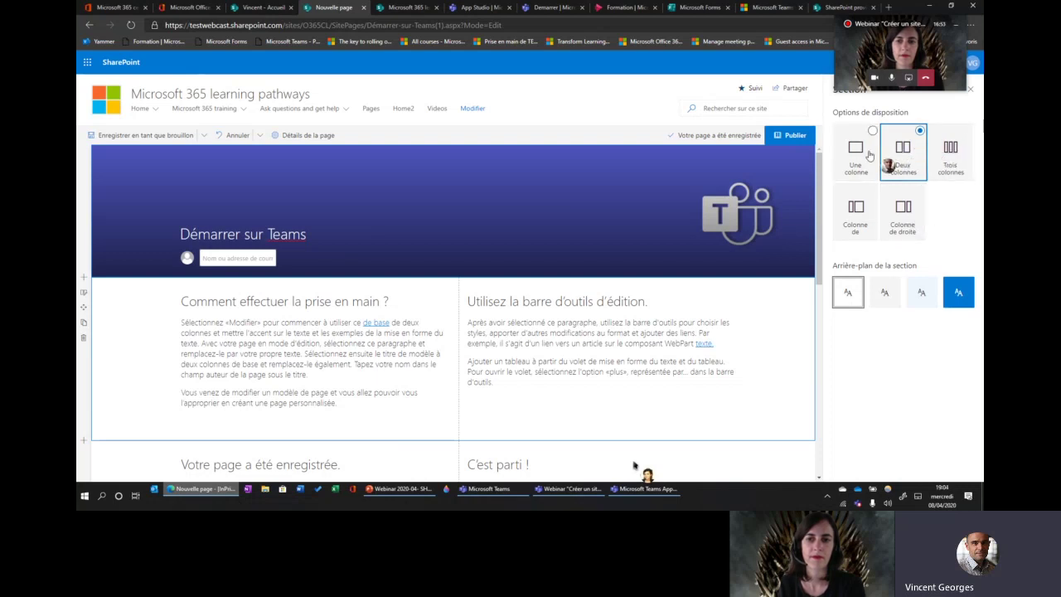
click(934, 153)
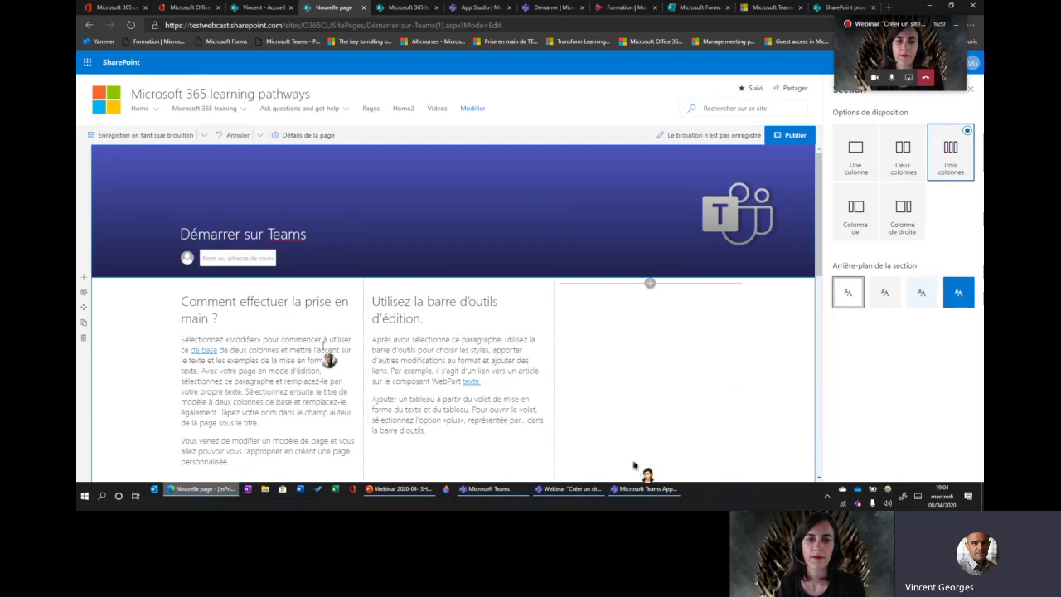
scroll(336, 346, down, 3)
scroll(343, 346, up, 3)
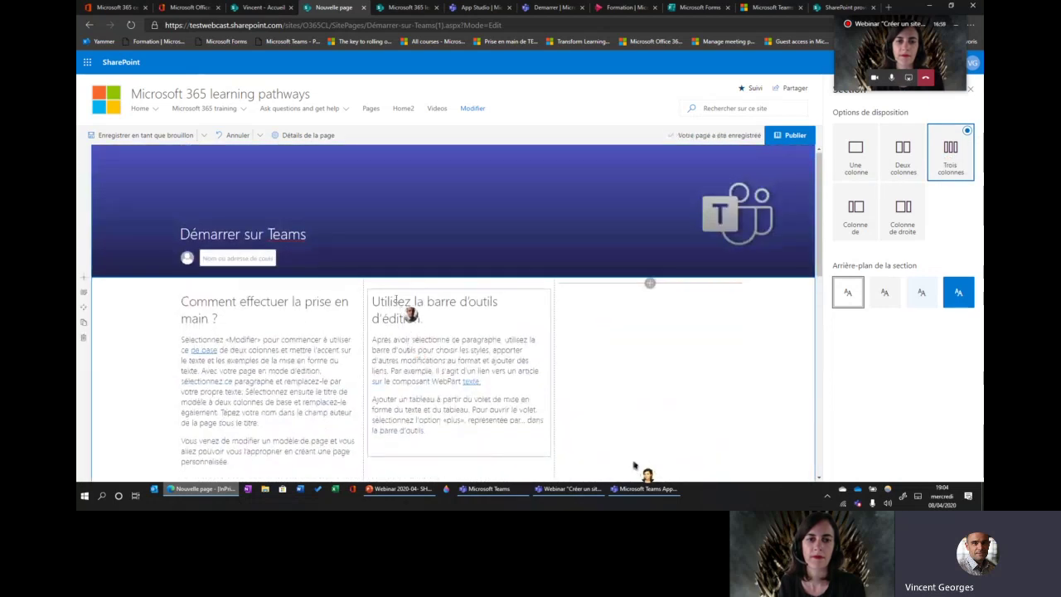
Move the "Utilisez la barre d'outils d'édition." text block from the middle column to the third column.
click(398, 306)
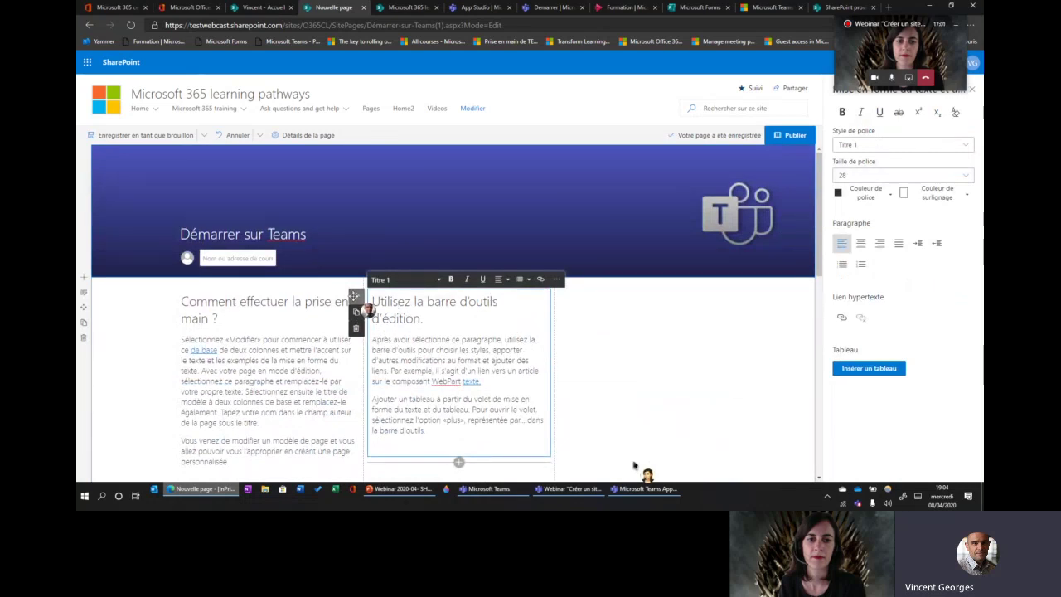
drag(356, 295, 655, 298)
click(328, 305)
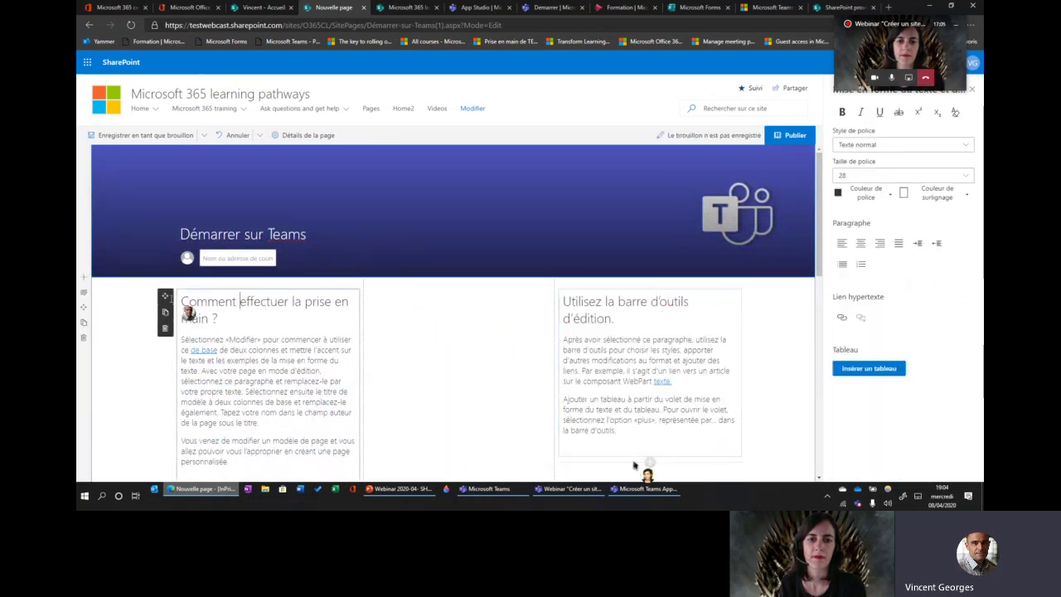
click(239, 304)
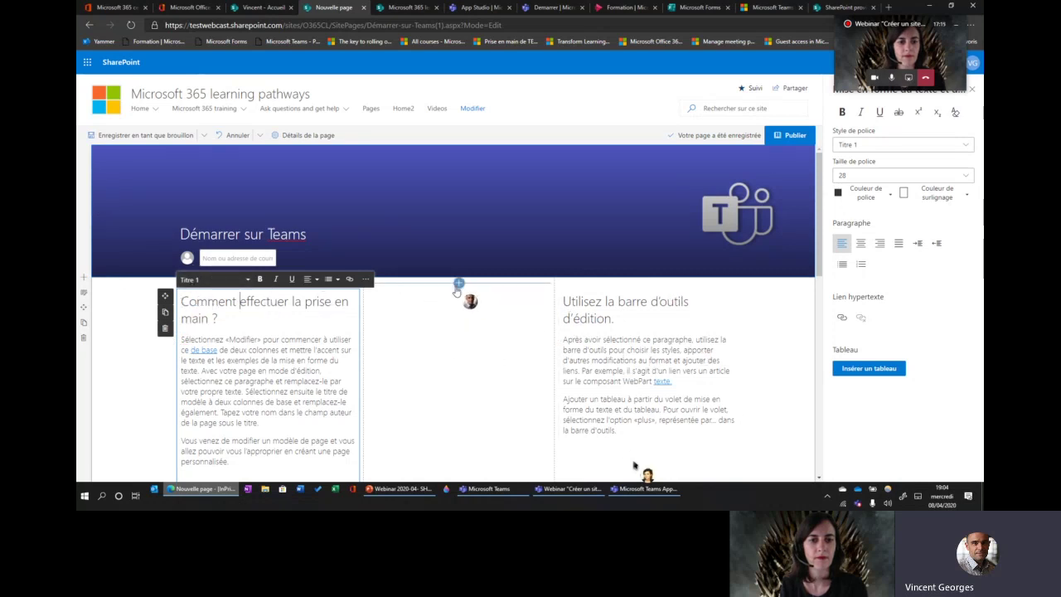
Add a Texte web part to the empty middle column with the lines "Bonjour" and "voici les premeirs", and toggle the formatting options for all its text.
click(458, 284)
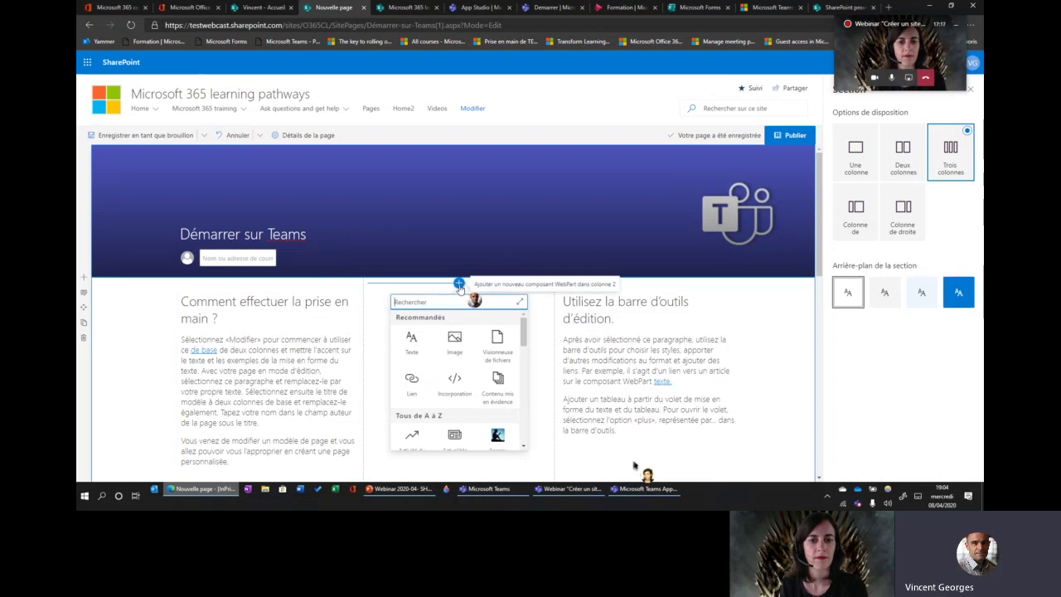
mouse_move(523, 332)
mouse_down()
mouse_move(524, 431)
mouse_move(524, 327)
mouse_up()
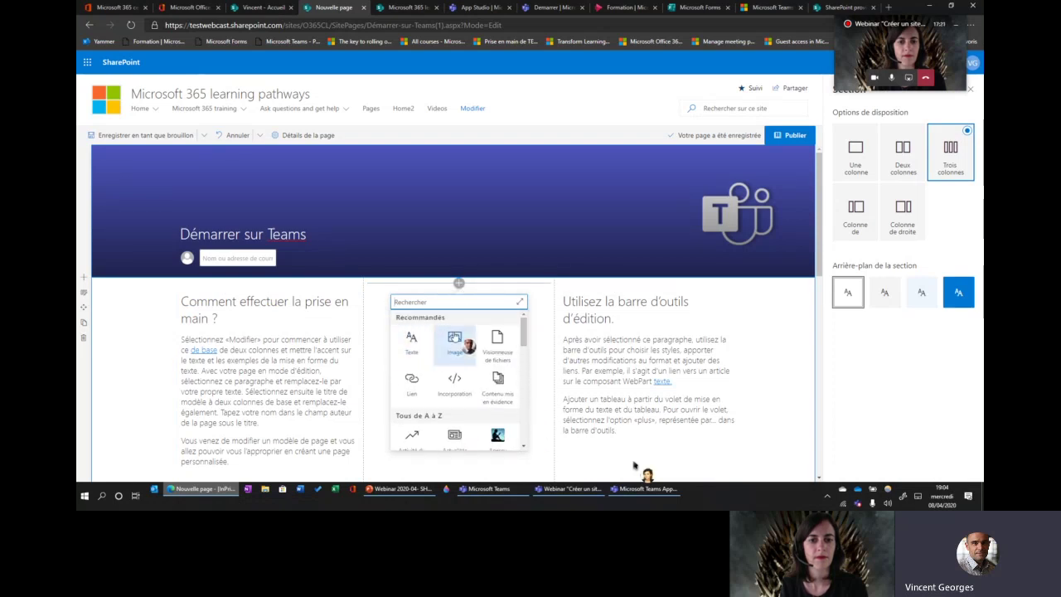
click(412, 345)
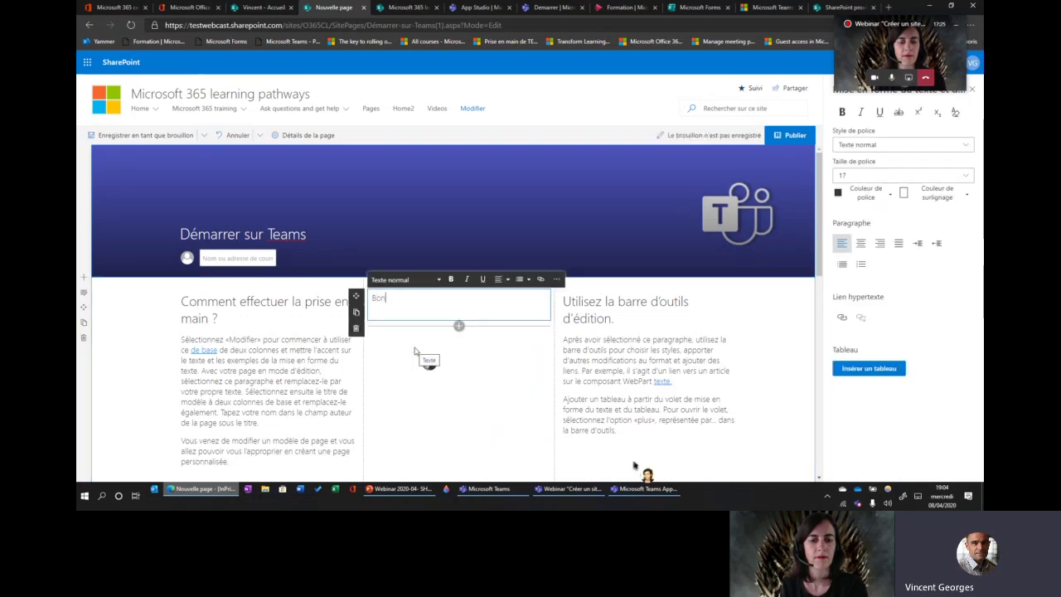
text(Bonjour)
key(Return)
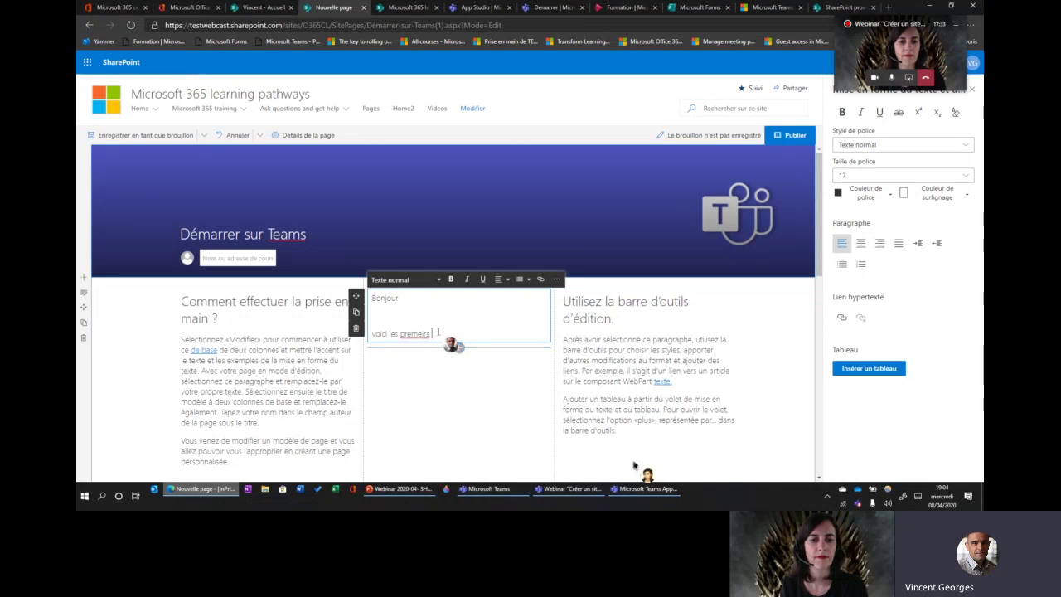
key(ctrl+a)
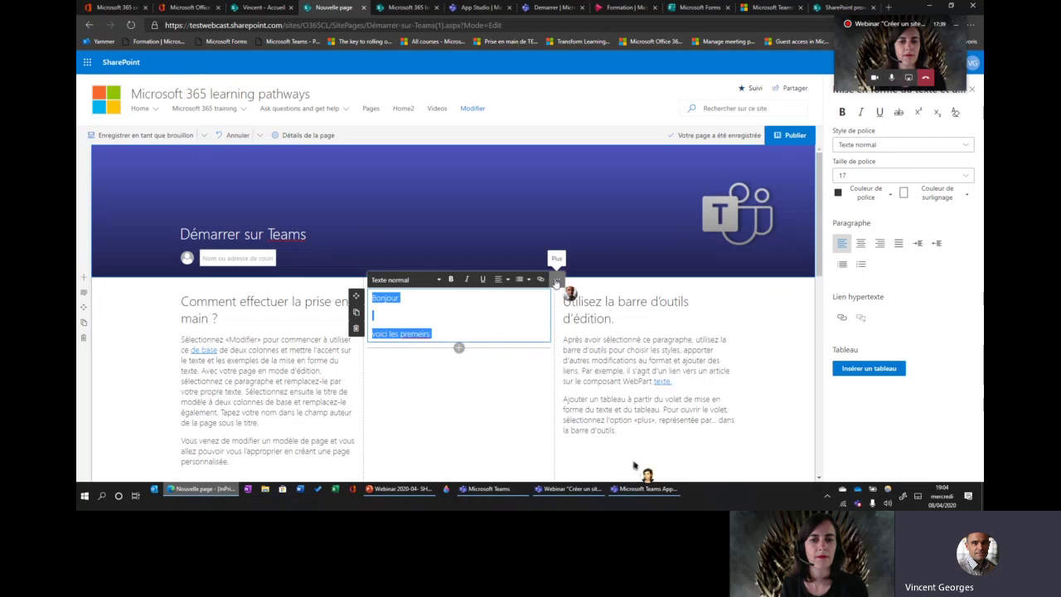
click(556, 283)
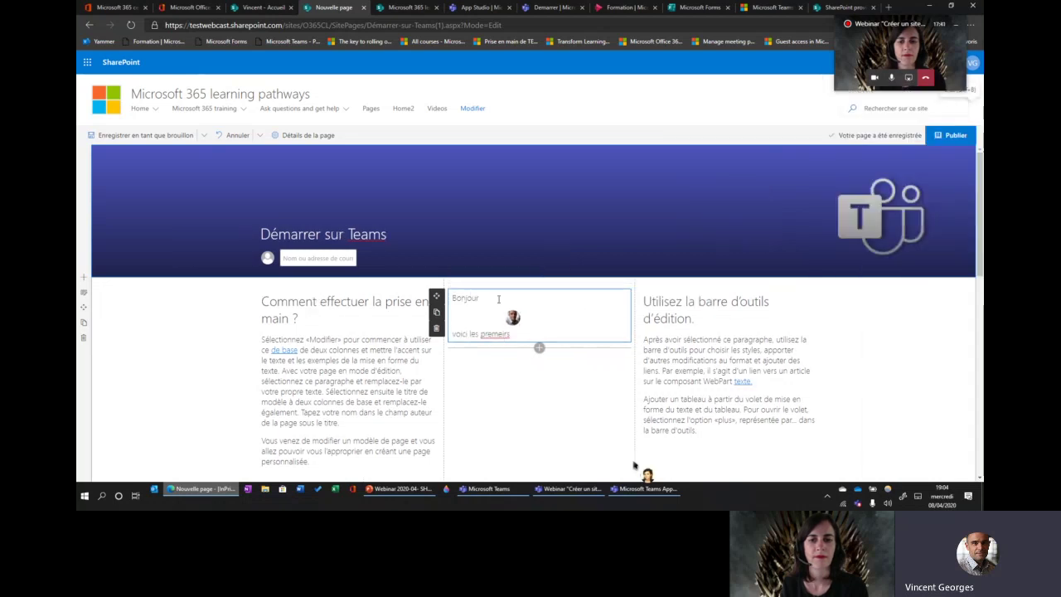
Set the font size of "Bonjour" in the middle column's text block to 28.
click(514, 315)
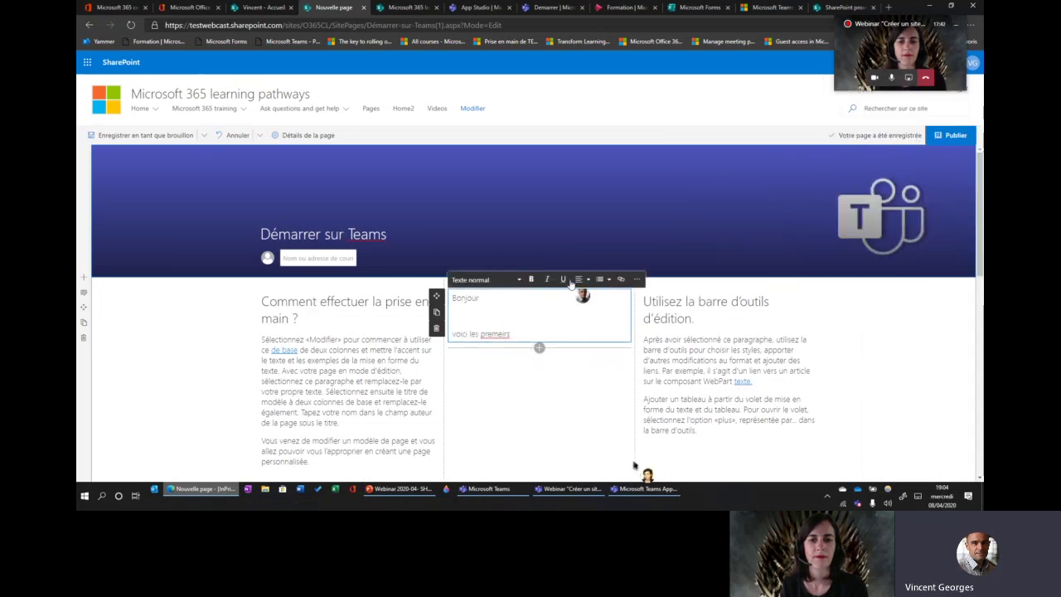
click(635, 280)
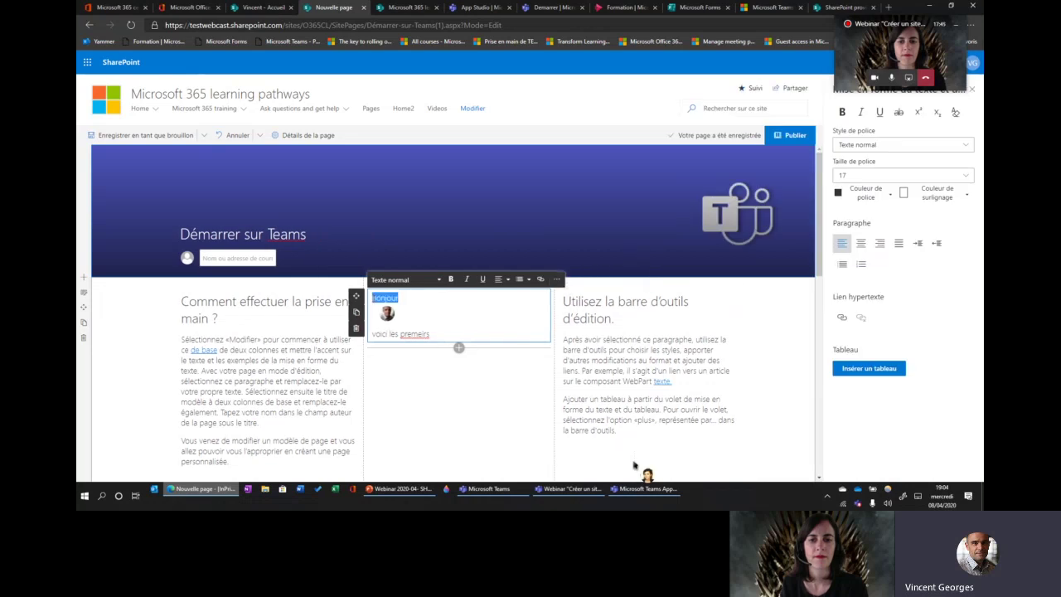
click(965, 175)
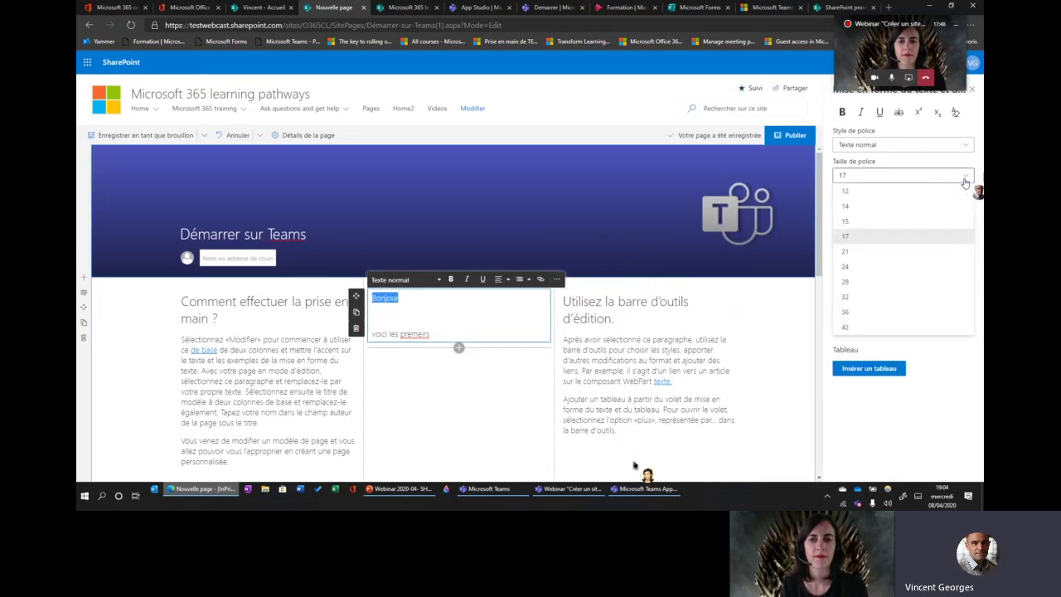
click(884, 282)
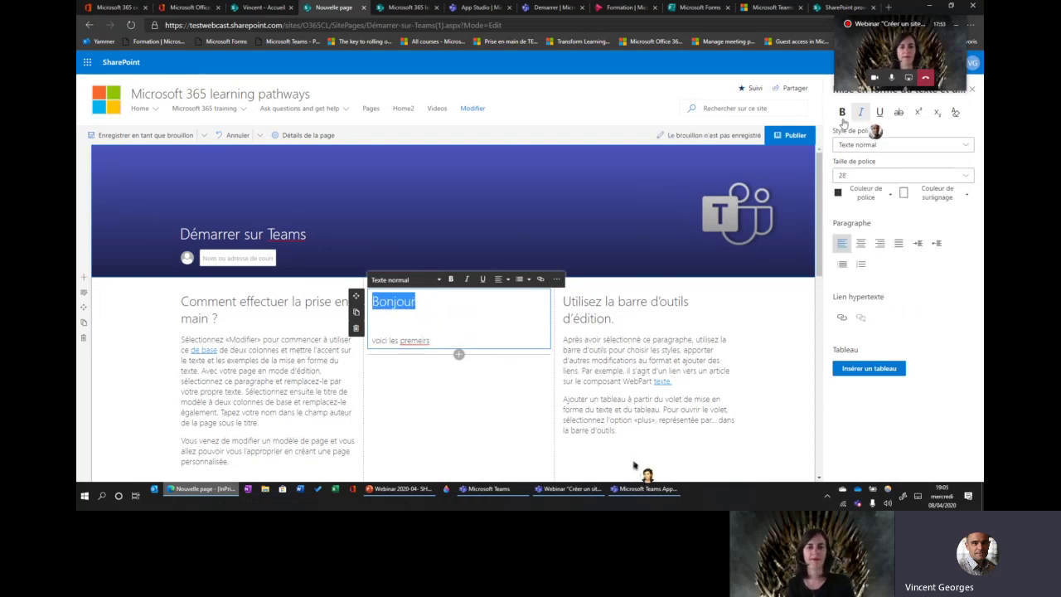
Set the font size of the "voici les premeirs" line to 21.
click(372, 325)
drag(372, 340, 429, 336)
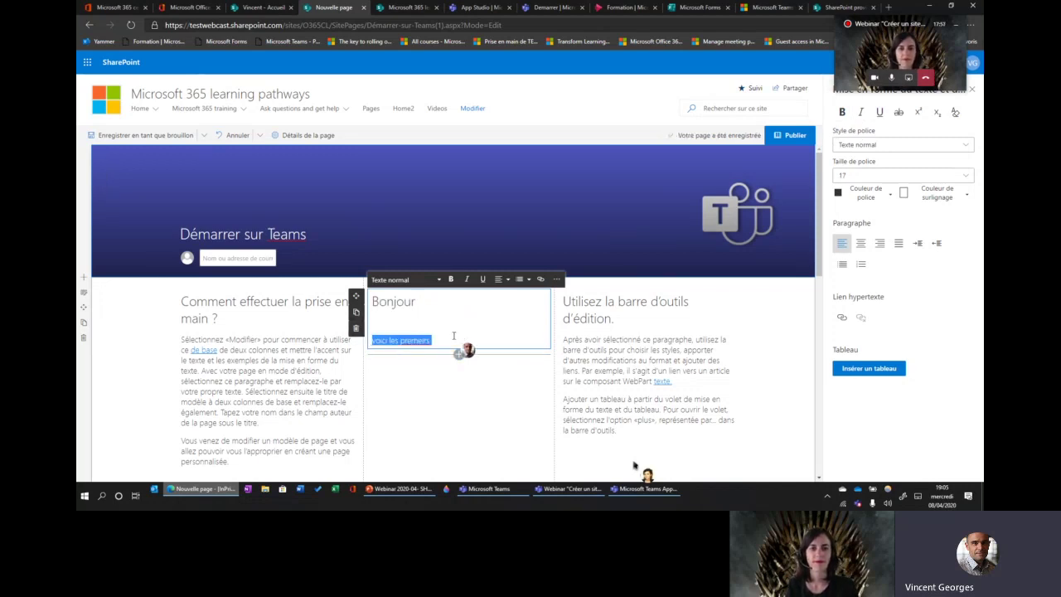
click(902, 175)
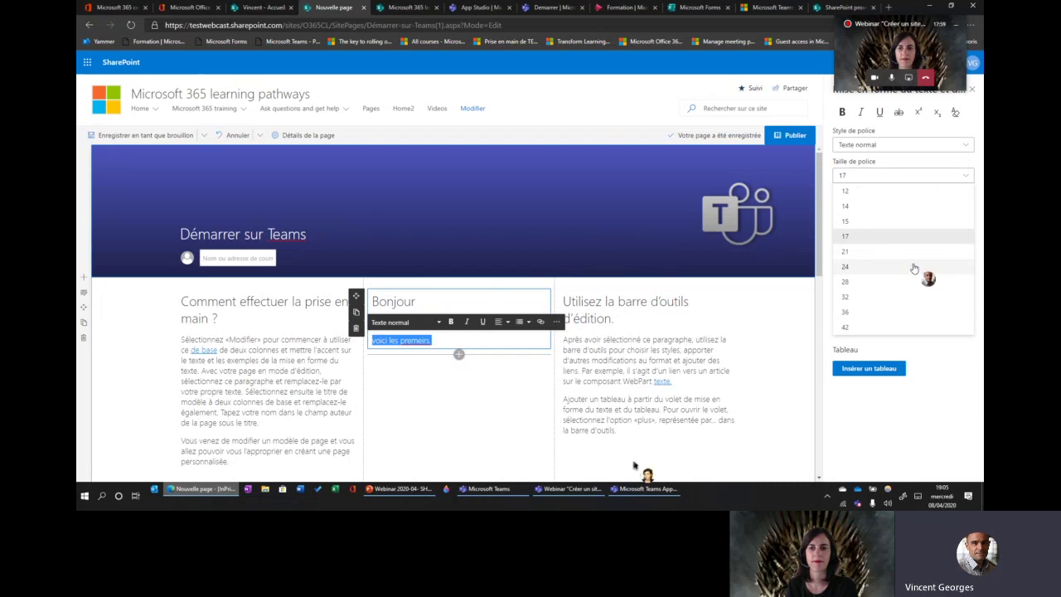
click(911, 251)
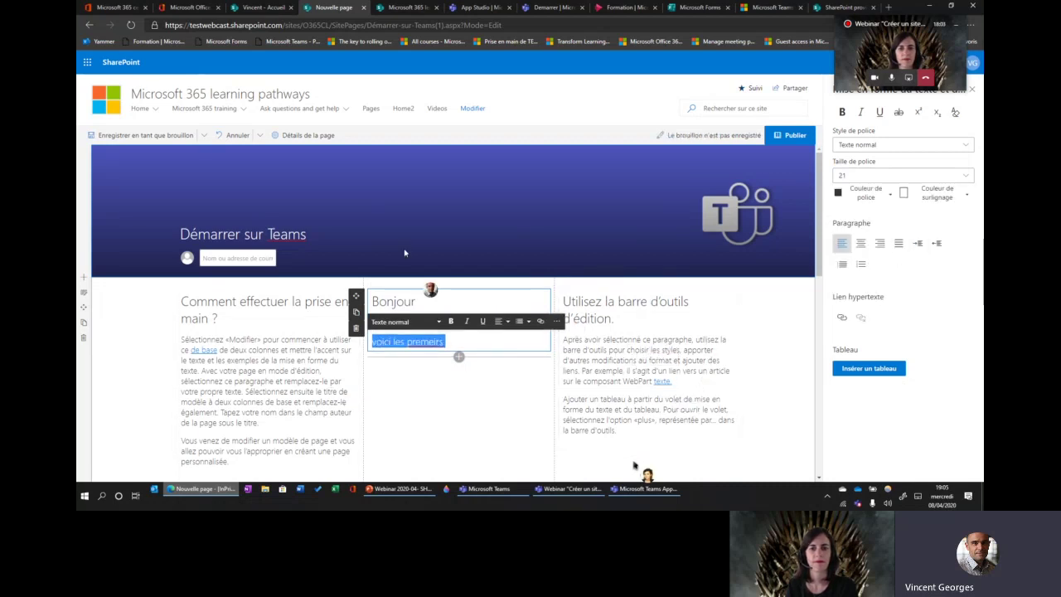
Correct the misspelled word "premeirs" to "premiers" using the spelling suggestion.
click(423, 341)
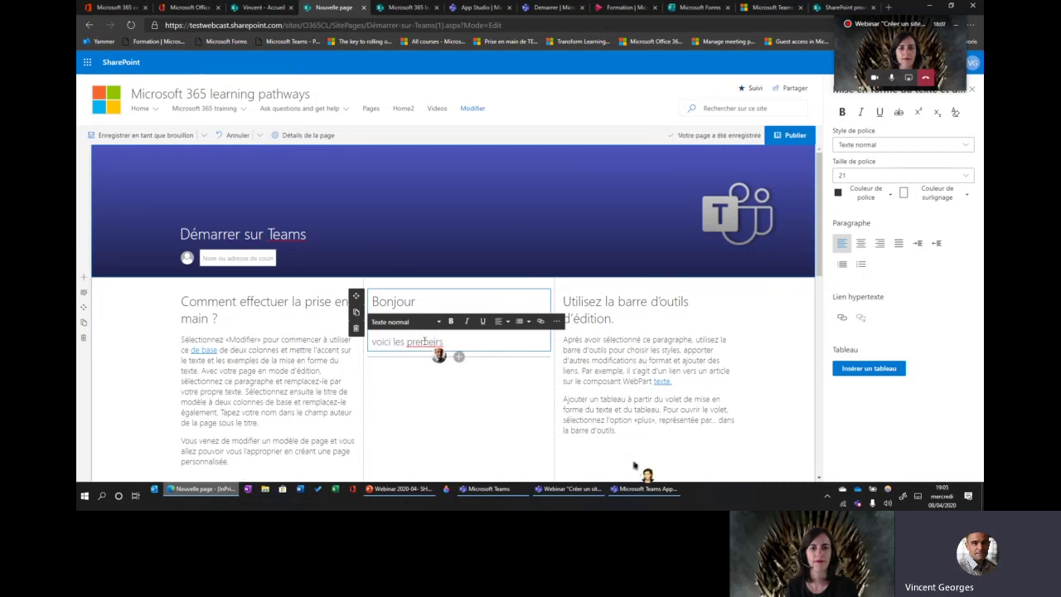
right_click(423, 341)
click(414, 377)
click(432, 342)
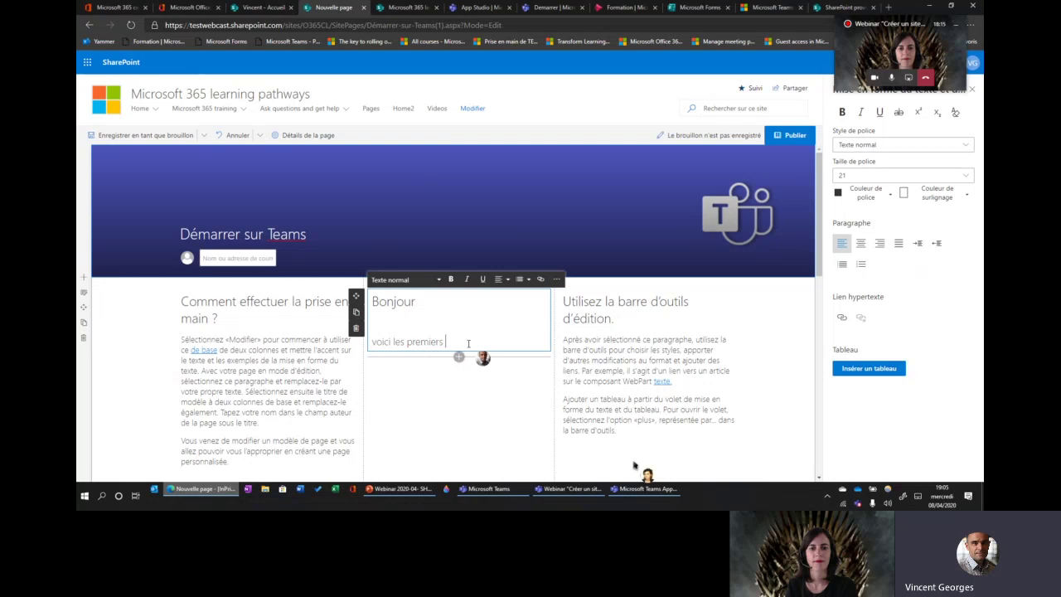
Colour the "voici les premiers" line red and switch it back to a dark grey theme colour.
drag(445, 341, 374, 341)
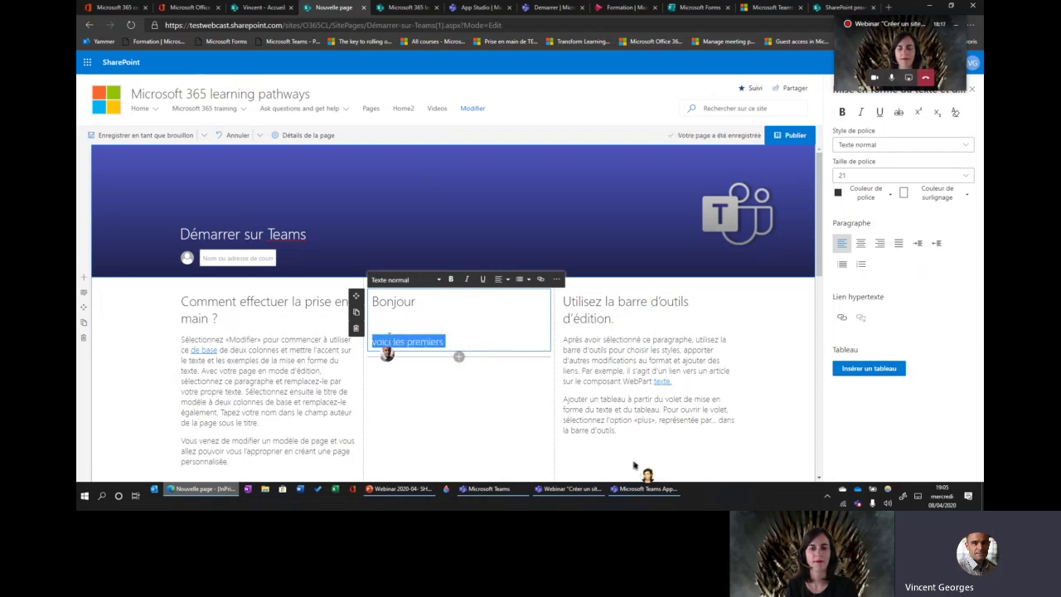
click(890, 193)
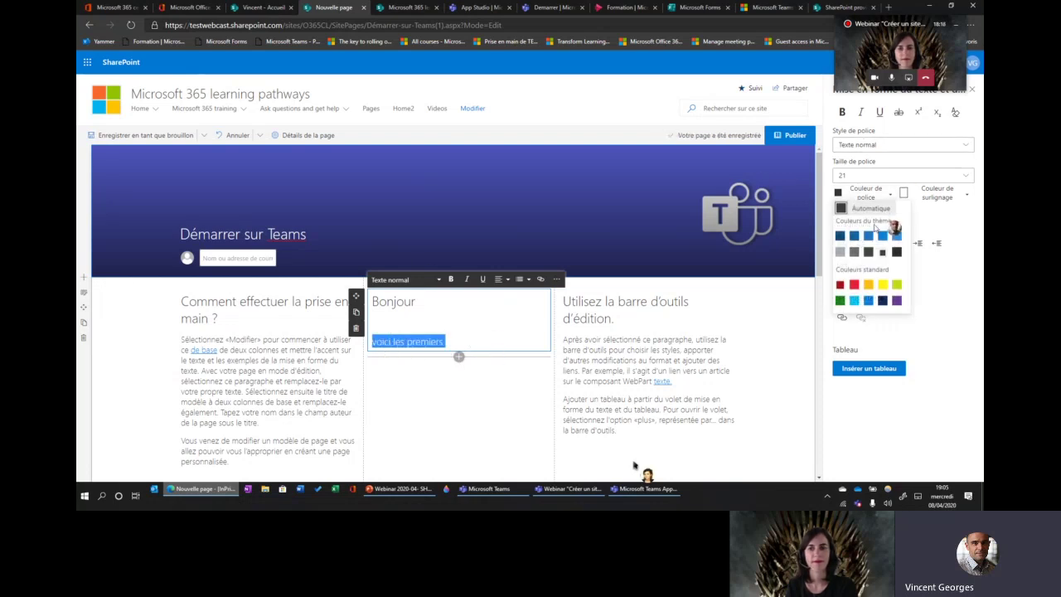
click(854, 285)
click(887, 194)
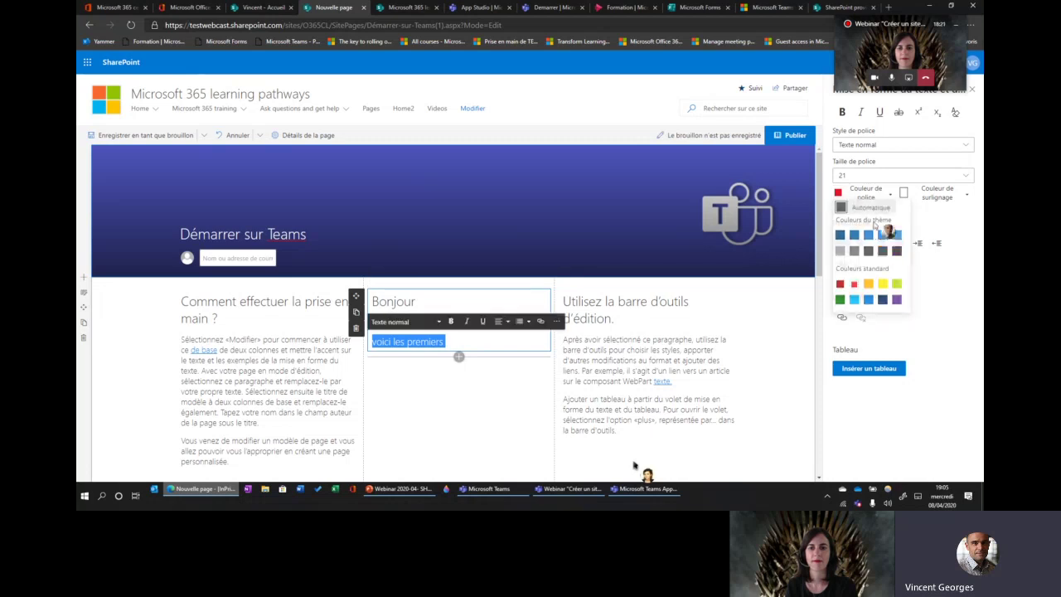
click(869, 251)
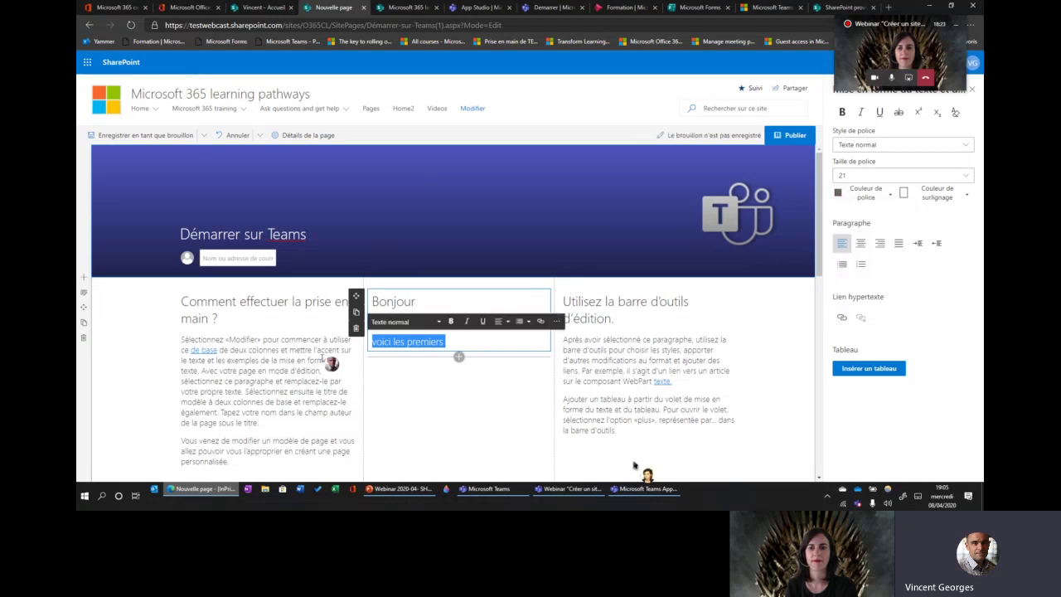
Change the section's layout from three columns to a narrow left column beside a wide right column.
click(481, 369)
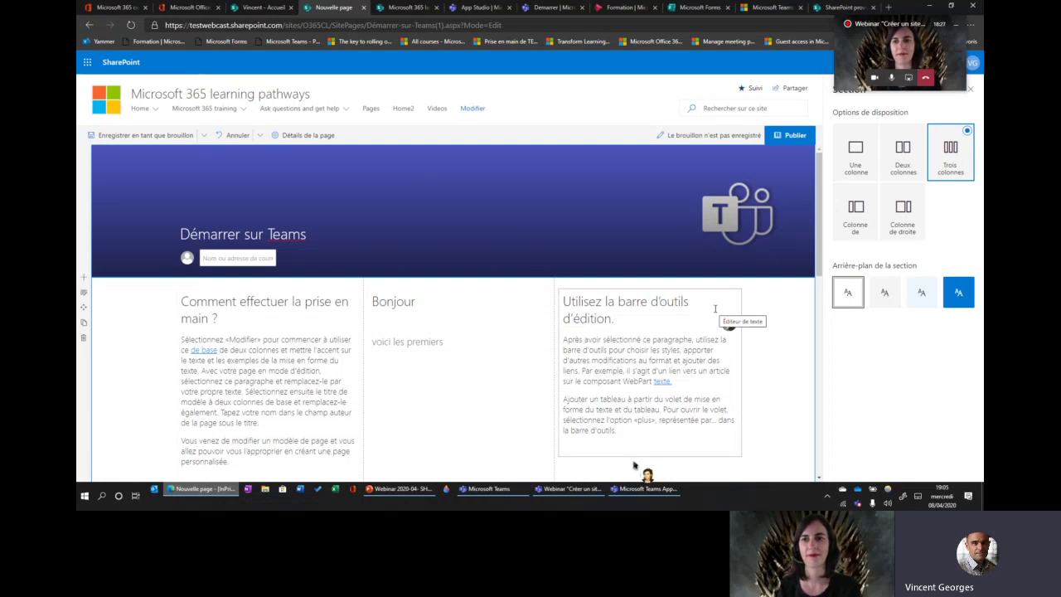
click(84, 293)
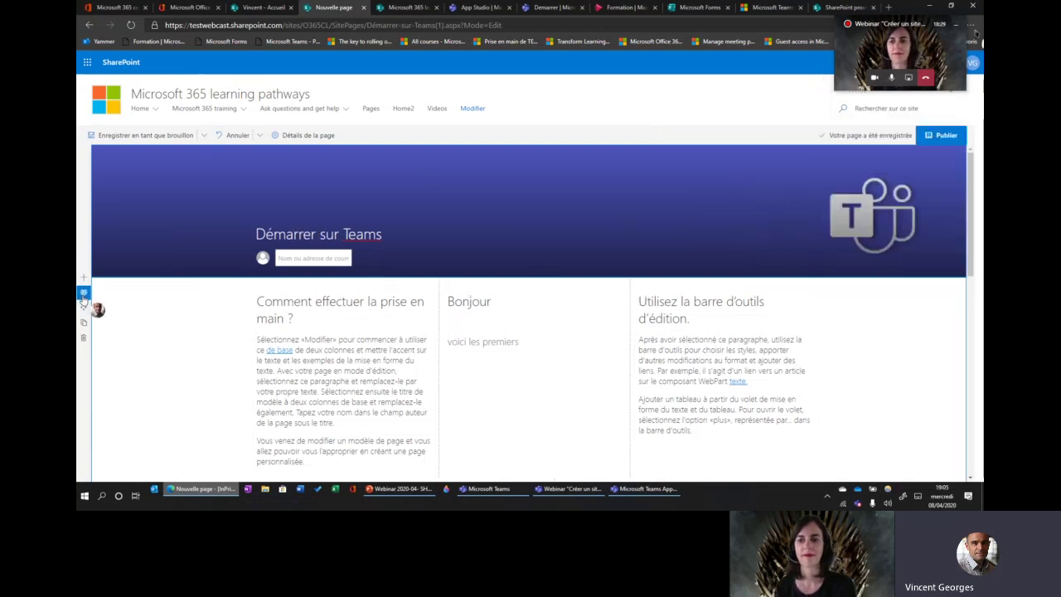
click(84, 292)
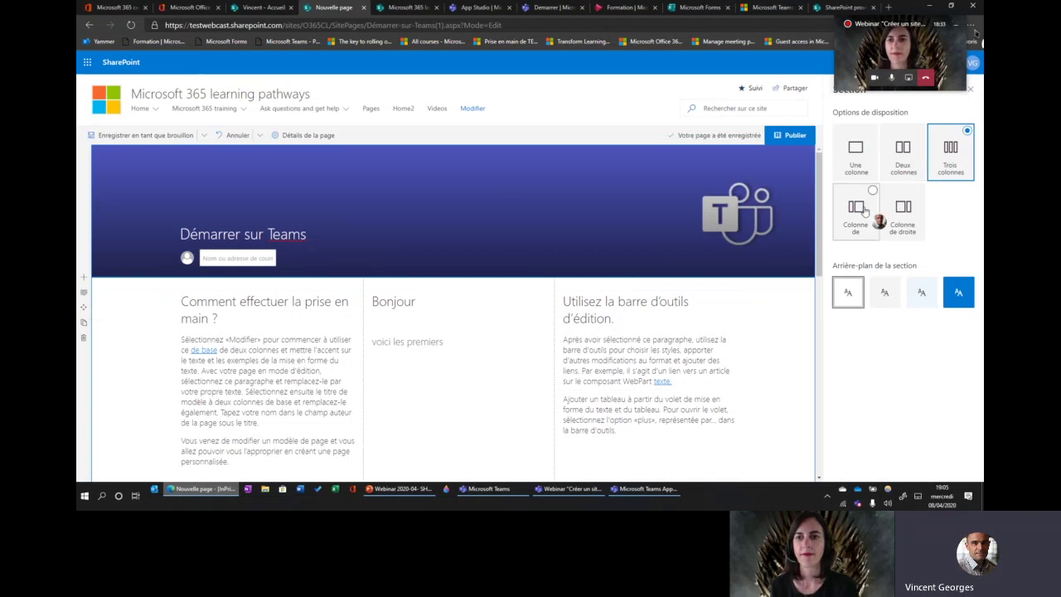
click(865, 212)
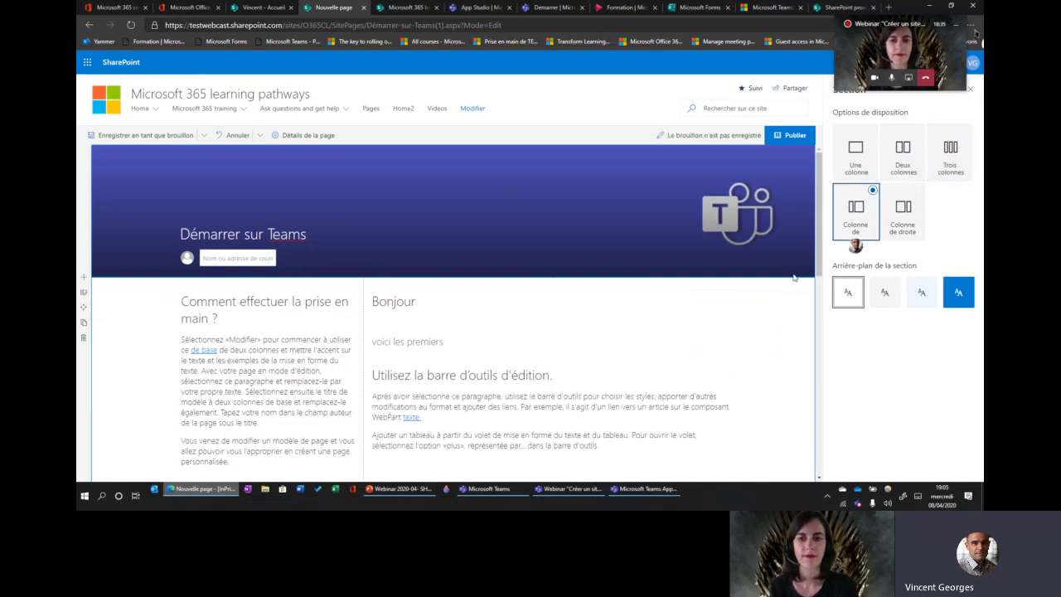
Delete the "Comment effectuer la prise en main ?" text block from the section's narrow column.
scroll(367, 309, down, 3)
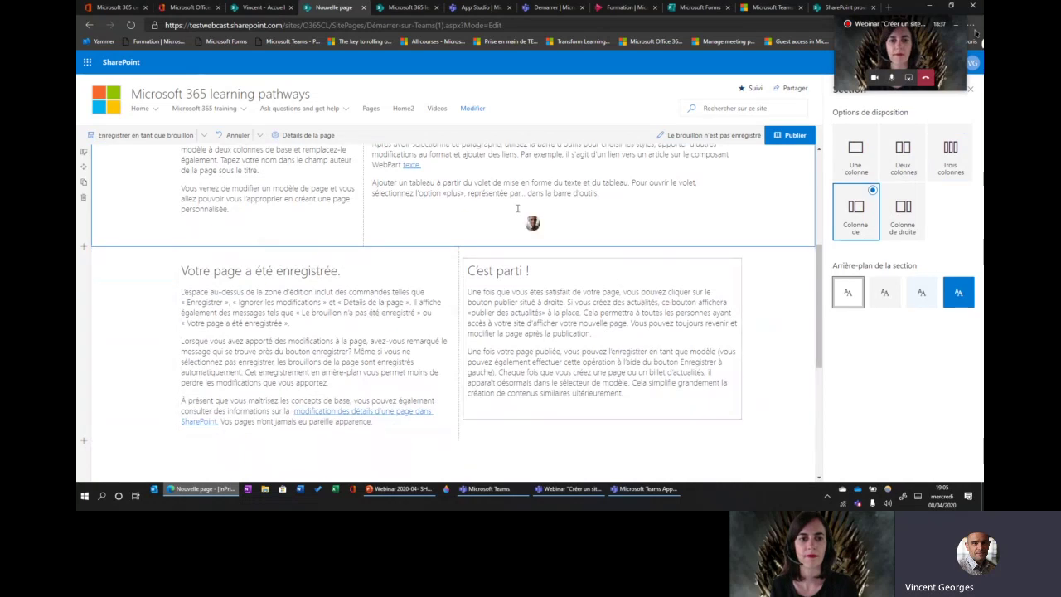
scroll(391, 249, up, 2)
click(211, 194)
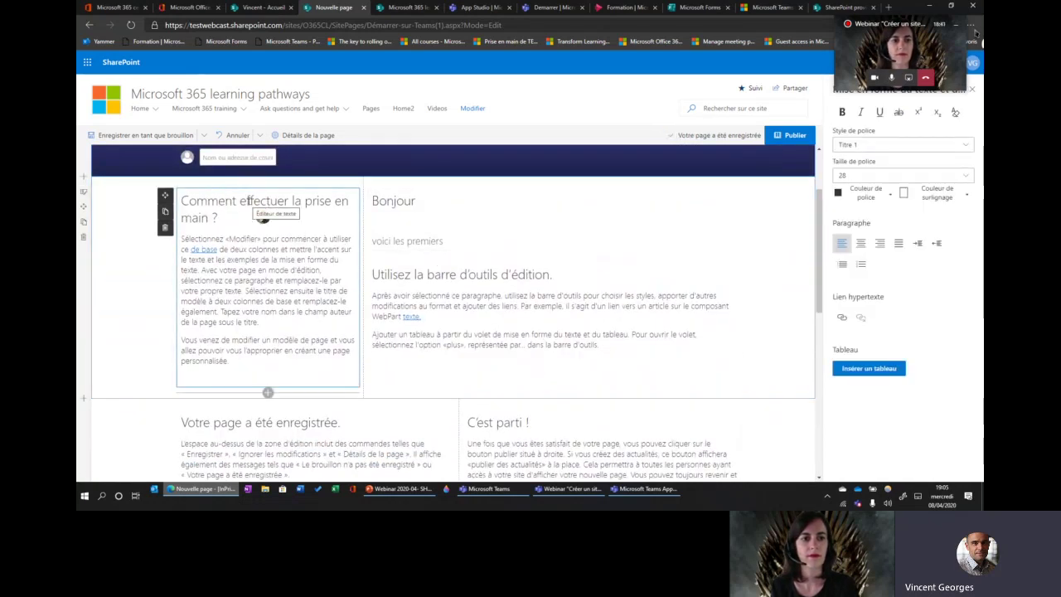
click(165, 226)
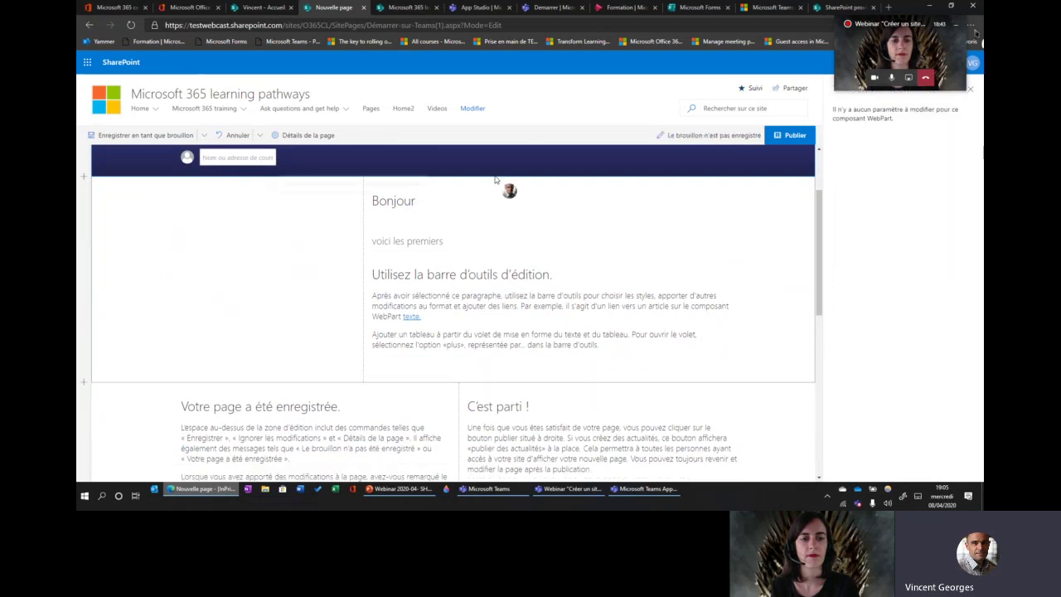
Move the "Bonjour" text block from the wide column into the empty narrow column.
click(447, 196)
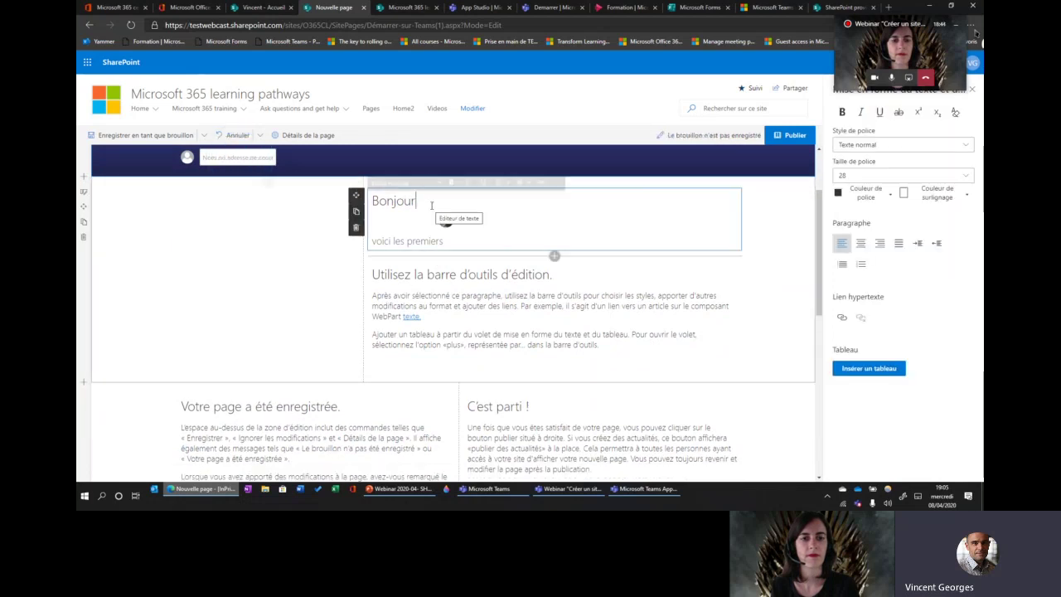
click(356, 194)
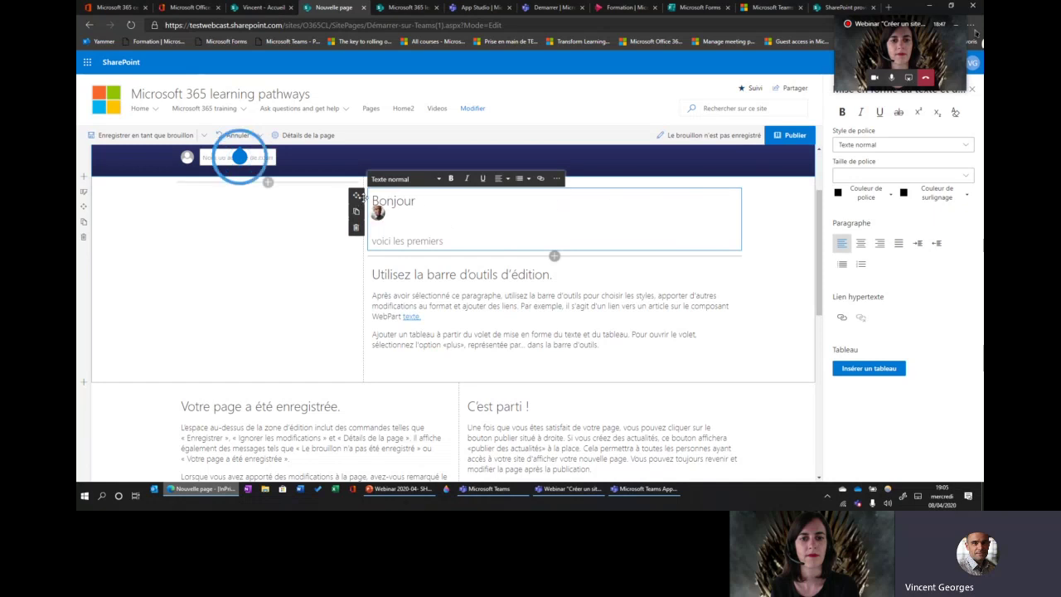
drag(268, 192, 268, 195)
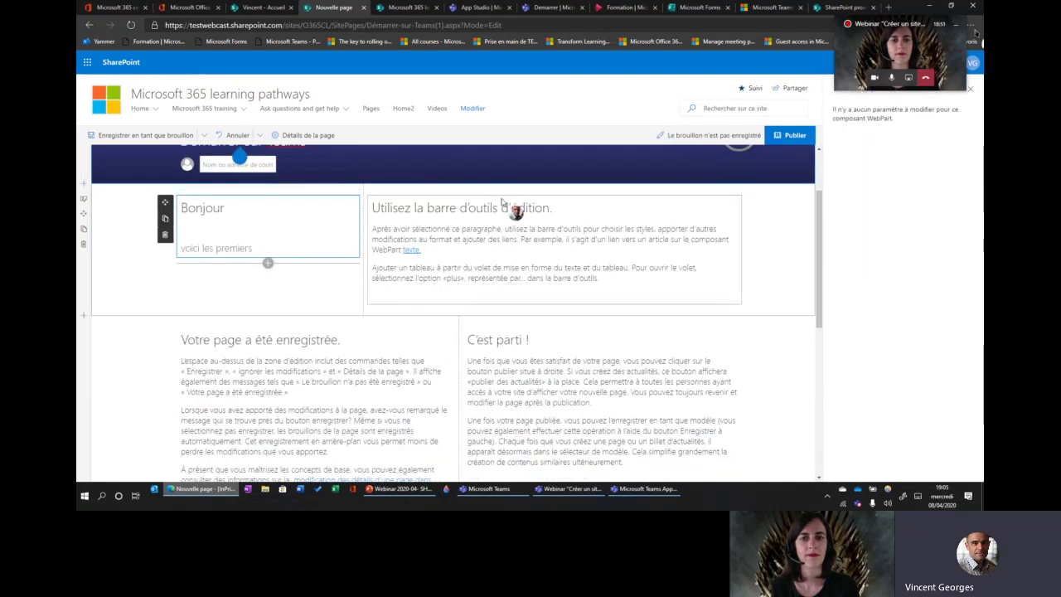
Delete the "Utilisez la barre d'outils d'édition." text block from the wide column.
scroll(663, 253, up, 1)
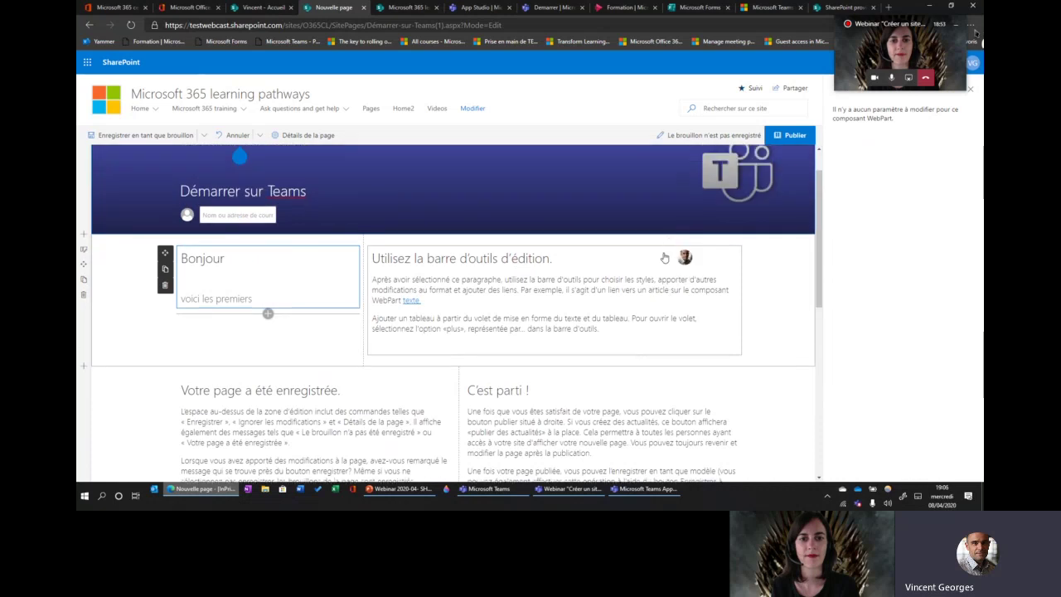
click(603, 254)
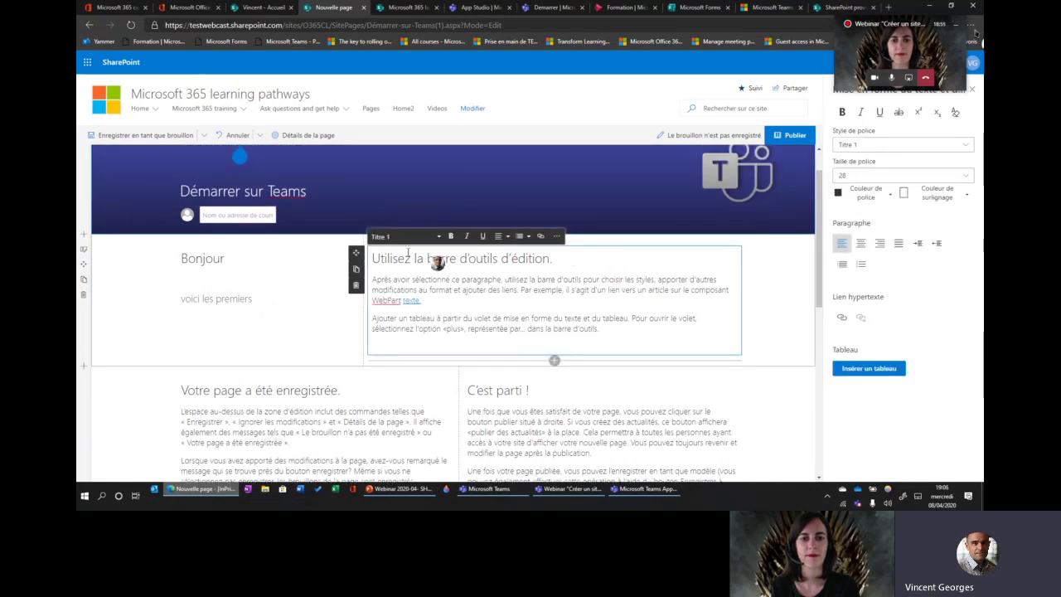
click(355, 284)
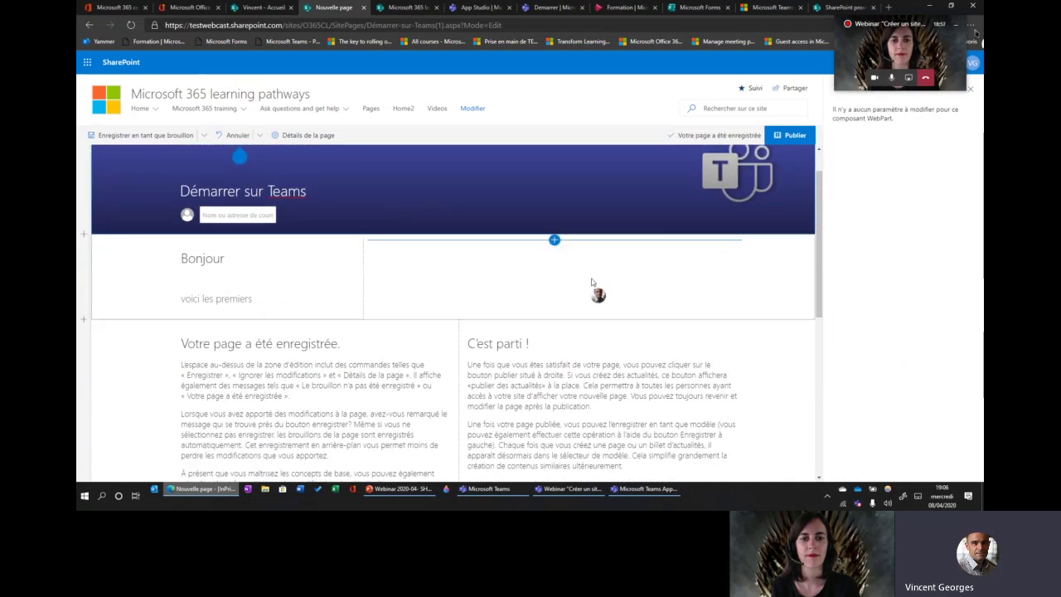
Add a Visionneuse de fichiers web part to the wide column showing Teams-QS_FR_87626.pdf from the site's Documents library.
click(554, 241)
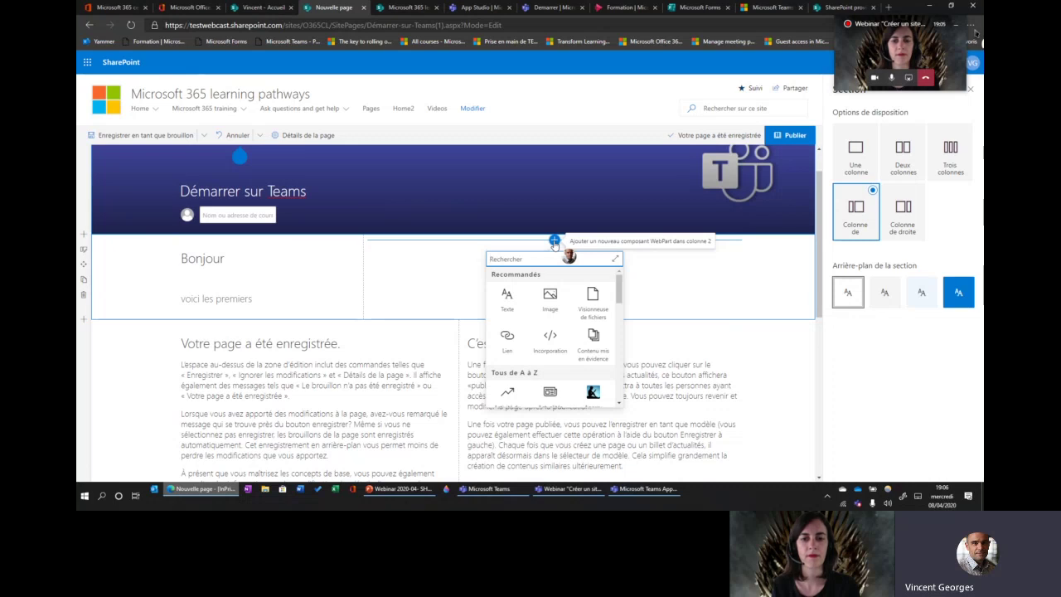
click(591, 307)
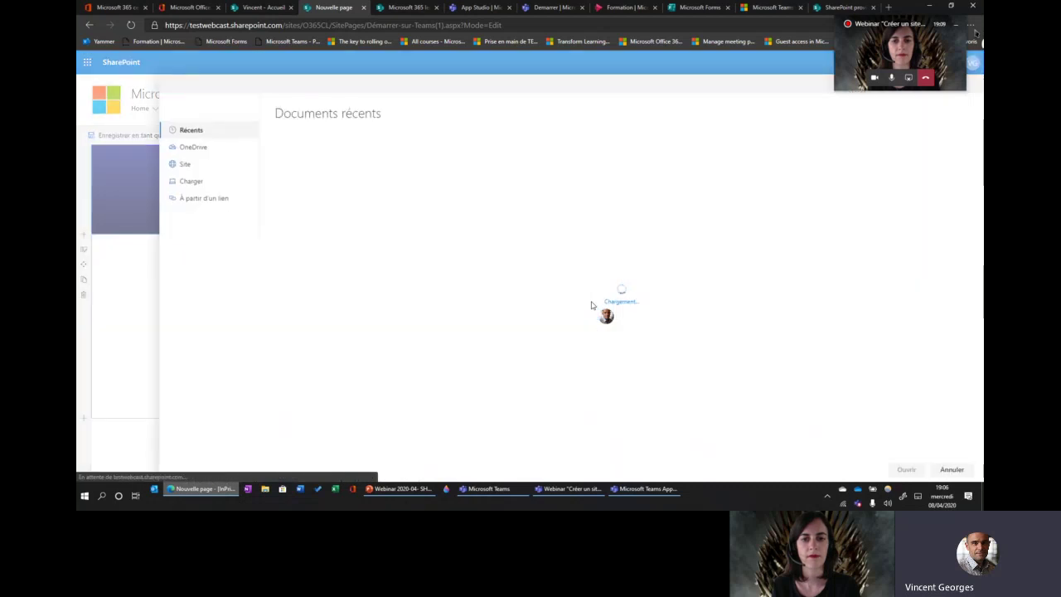
click(185, 164)
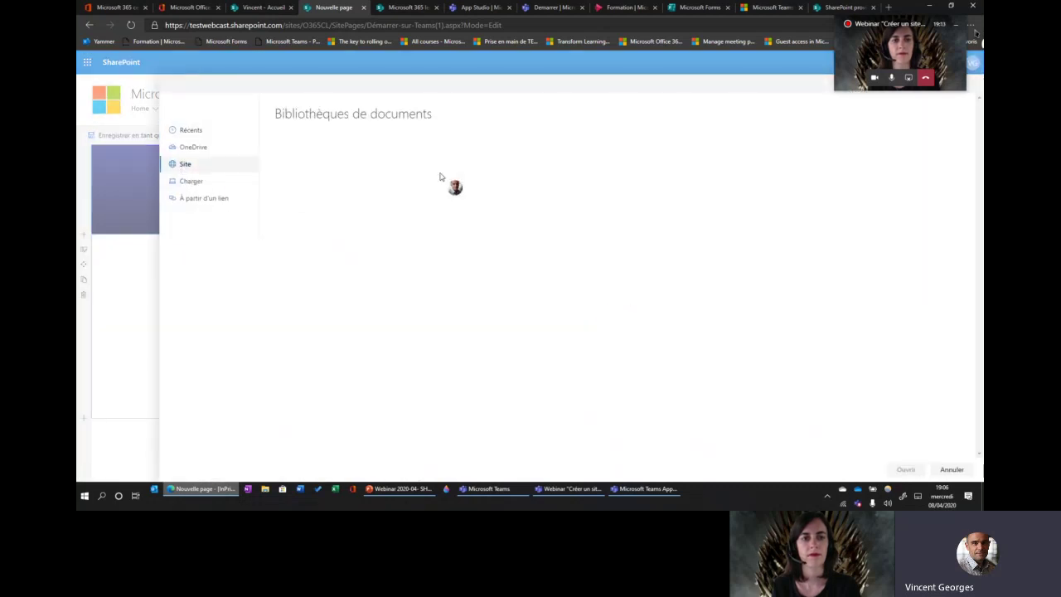
click(324, 173)
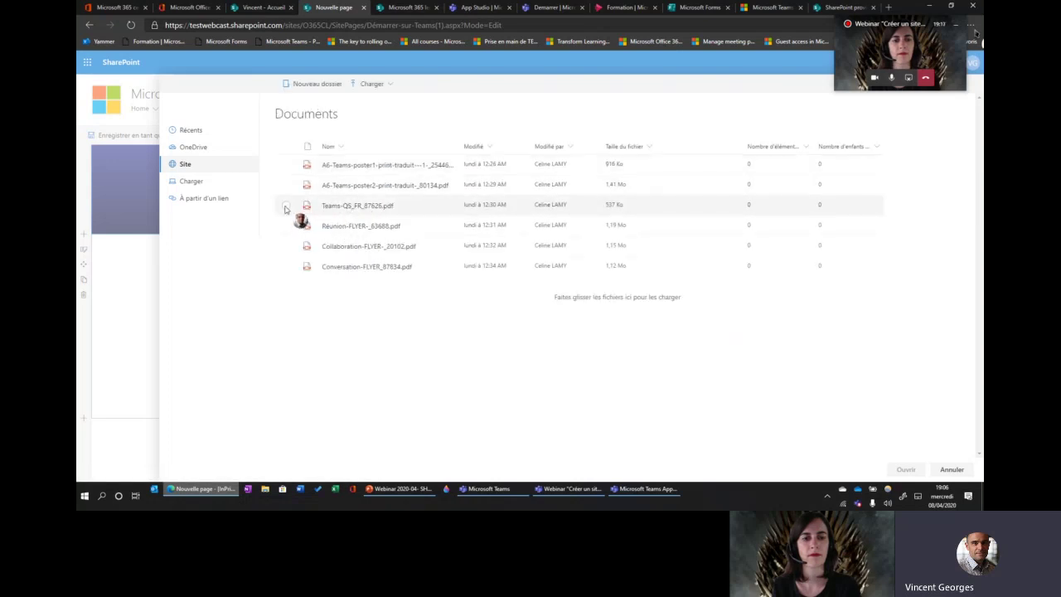
click(285, 206)
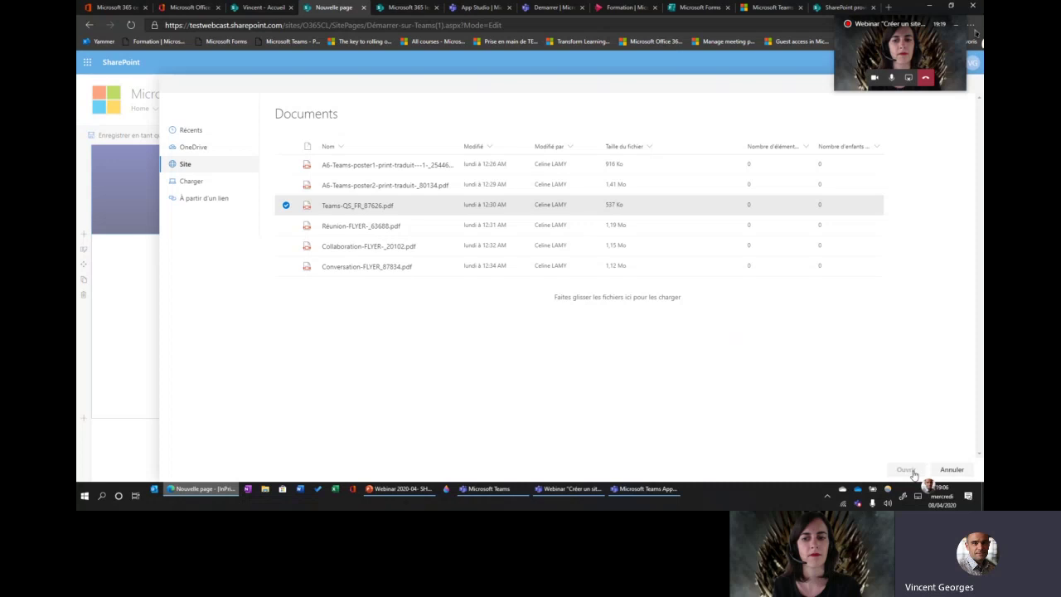
click(909, 469)
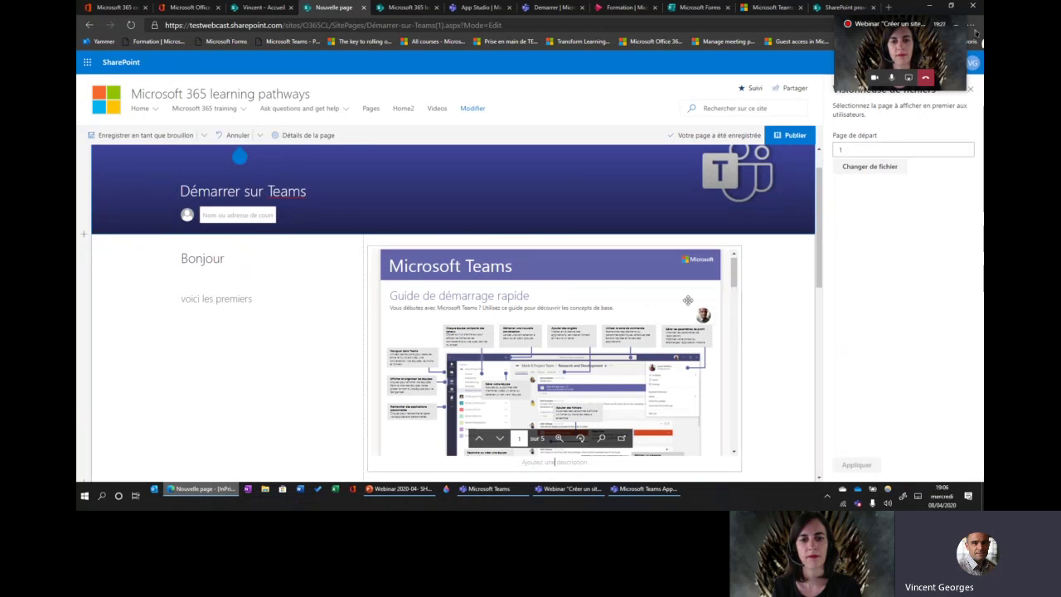
Add an Image web part below the file viewer in the wide column, using the recent image 270-0365.
scroll(687, 300, down, 1)
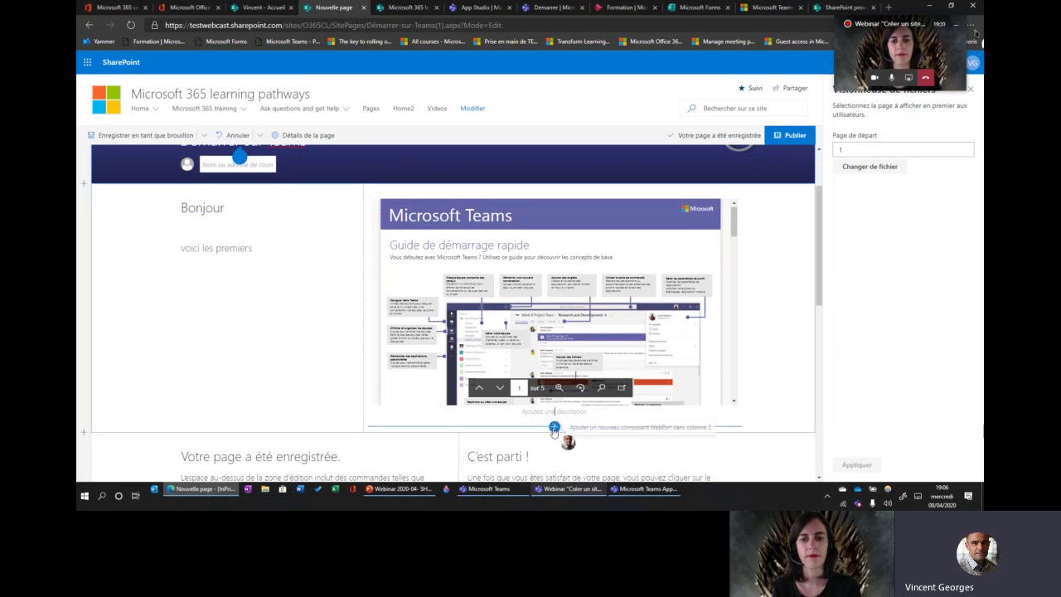
click(554, 428)
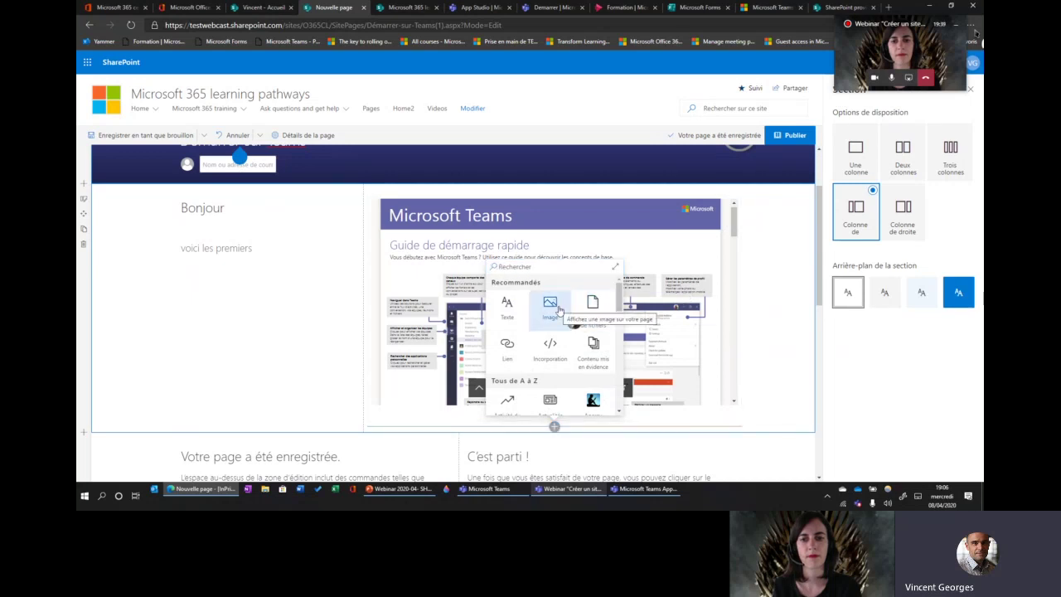
click(552, 307)
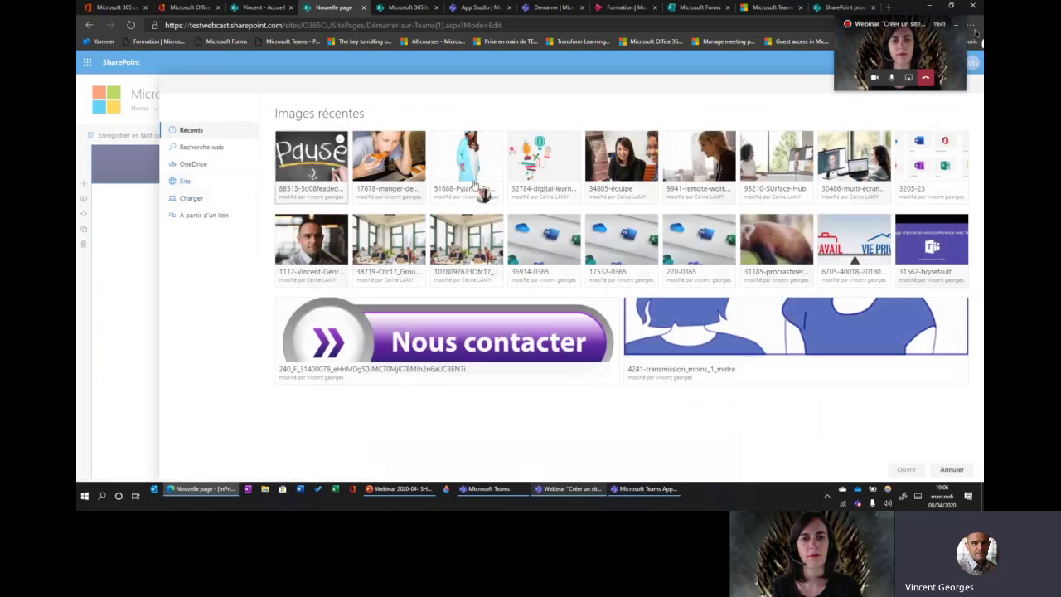
click(702, 240)
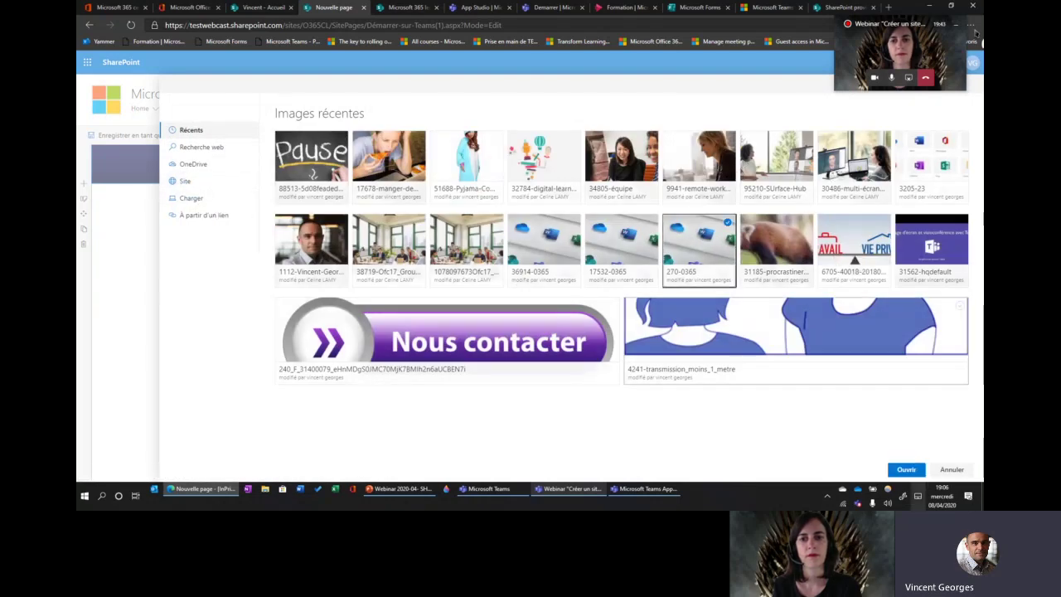
click(909, 470)
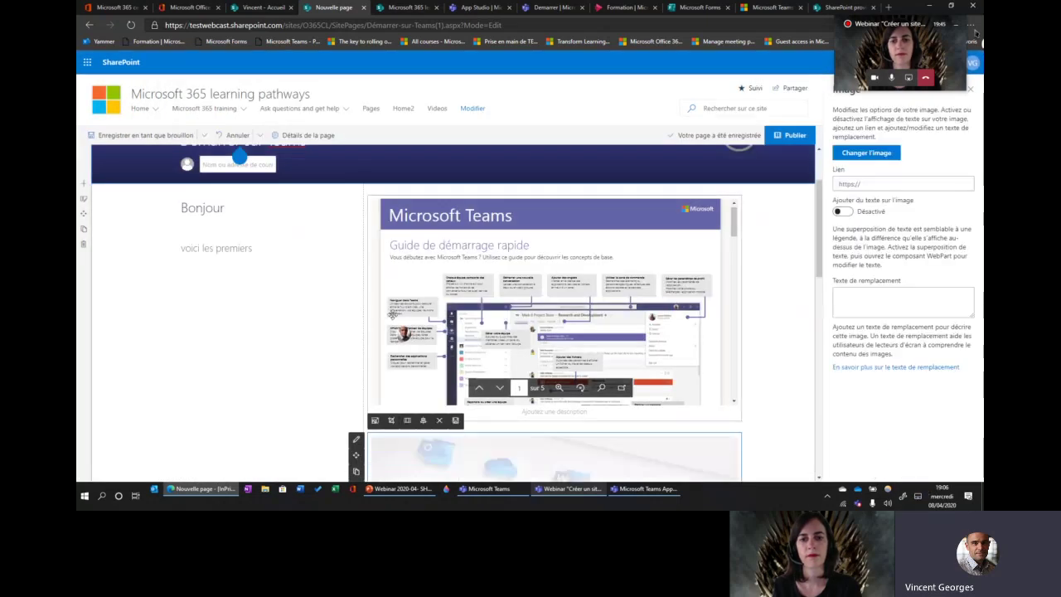
scroll(620, 222, down, 2)
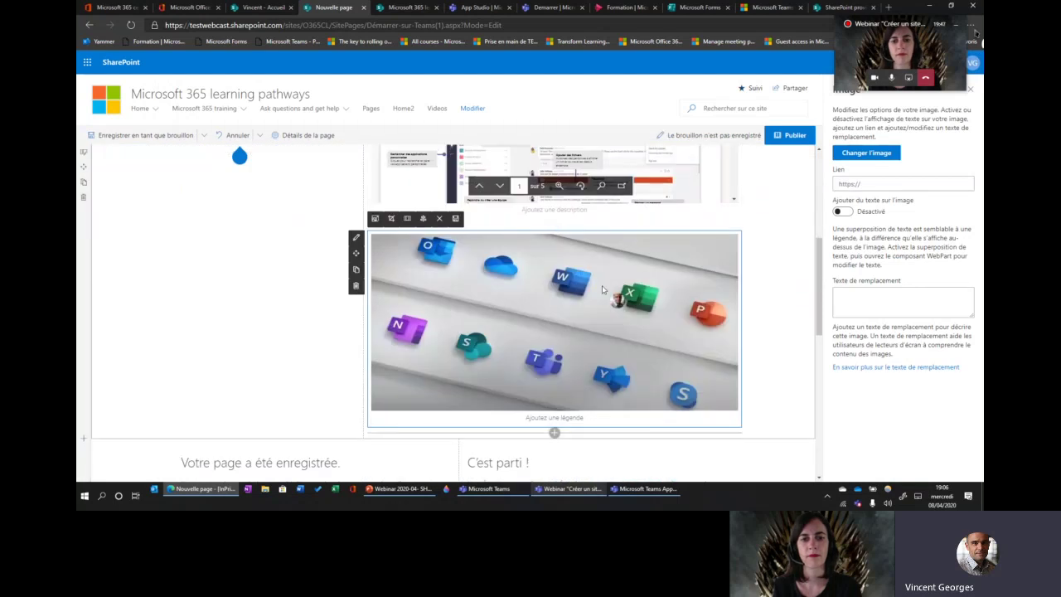
scroll(603, 287, up, 5)
scroll(572, 307, down, 5)
Resize the Office icons image to about half the column's width and align it to the right.
click(425, 243)
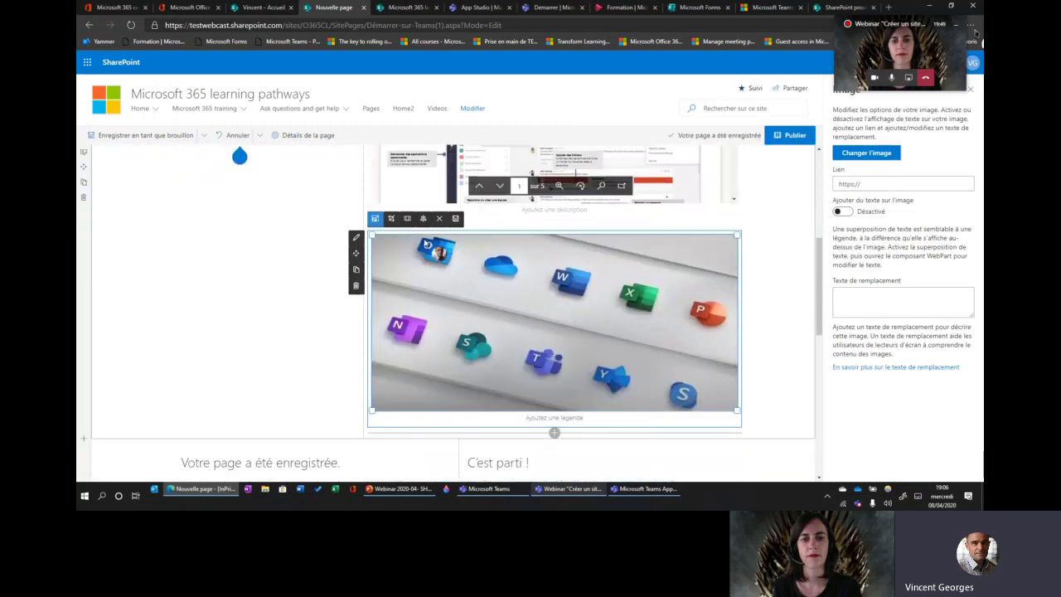
click(374, 221)
click(374, 221)
drag(372, 234, 455, 235)
click(506, 218)
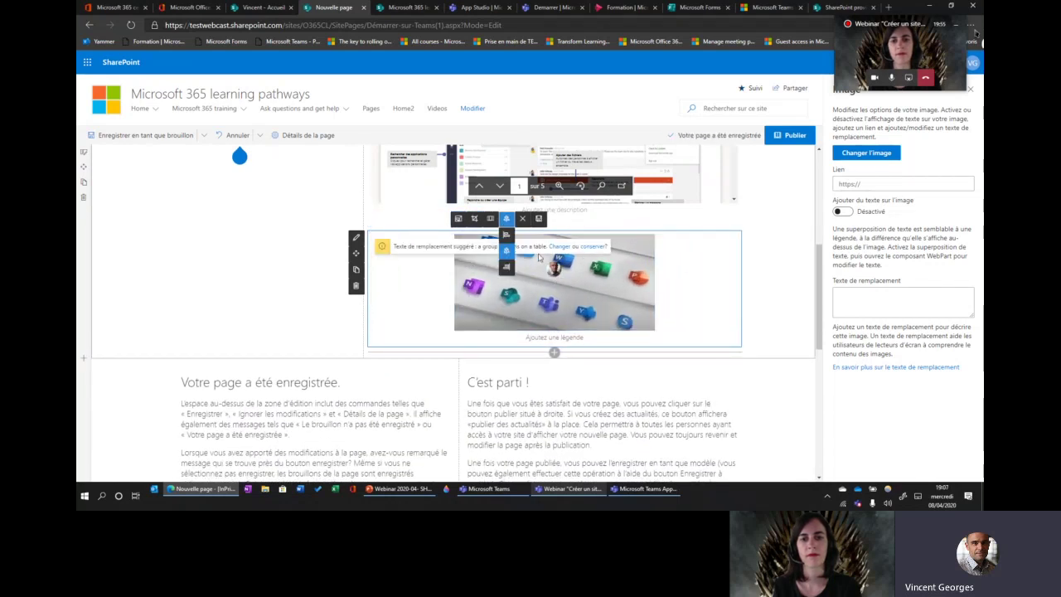
click(506, 267)
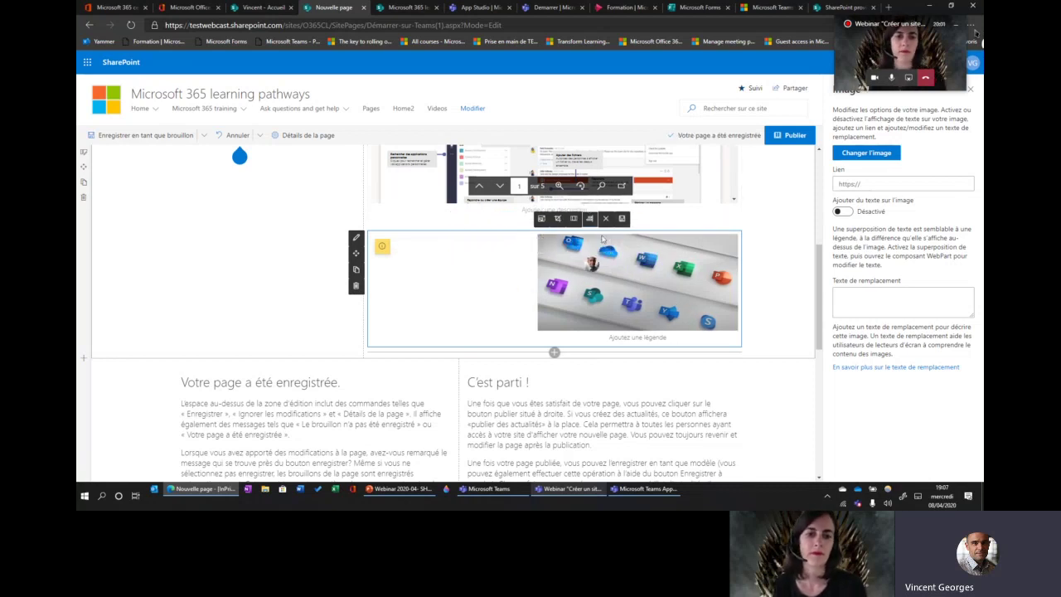
Review the file viewer web part's settings and document, and the placement of the image beneath it.
scroll(597, 265, up, 2)
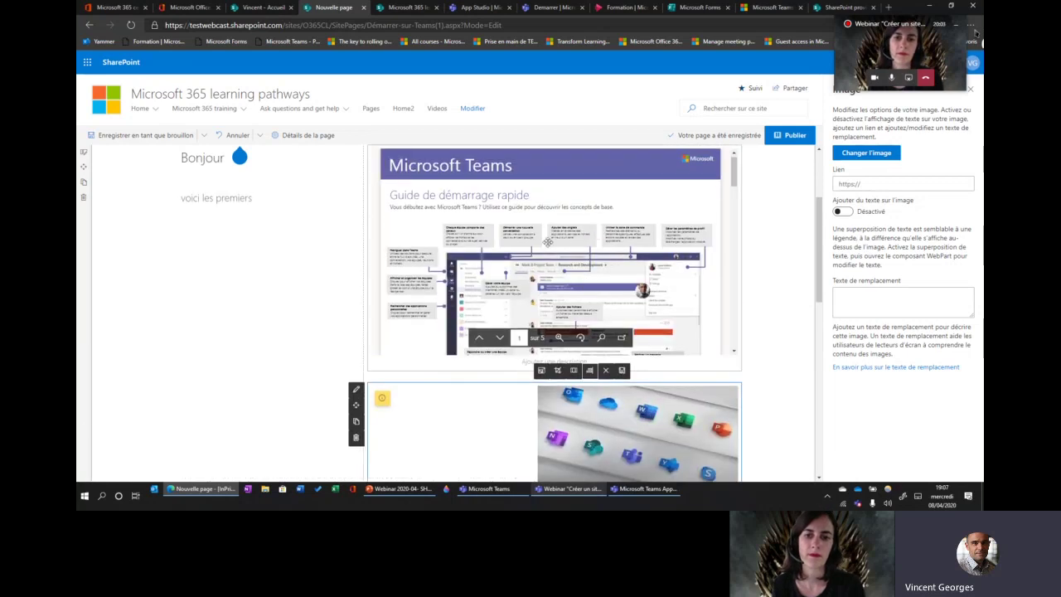
click(376, 156)
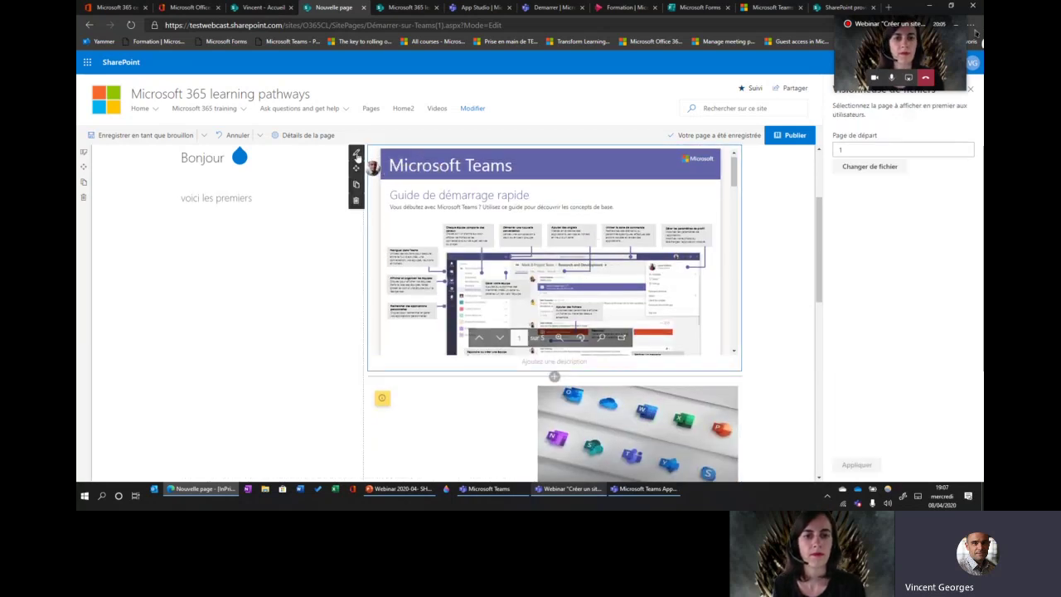
click(356, 154)
click(436, 154)
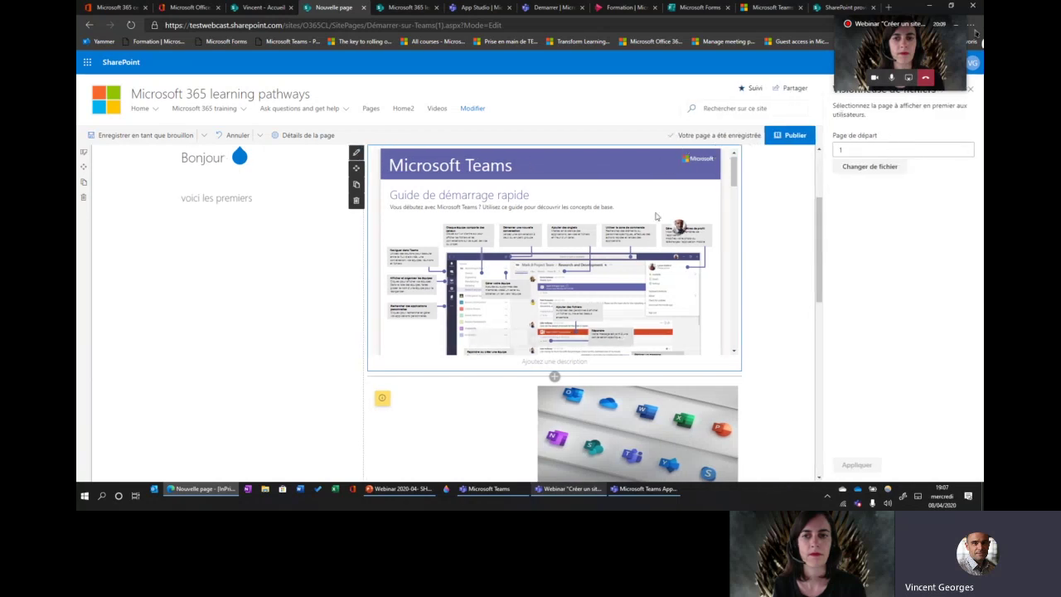
mouse_move(734, 170)
mouse_down()
mouse_move(727, 274)
mouse_move(734, 174)
mouse_up()
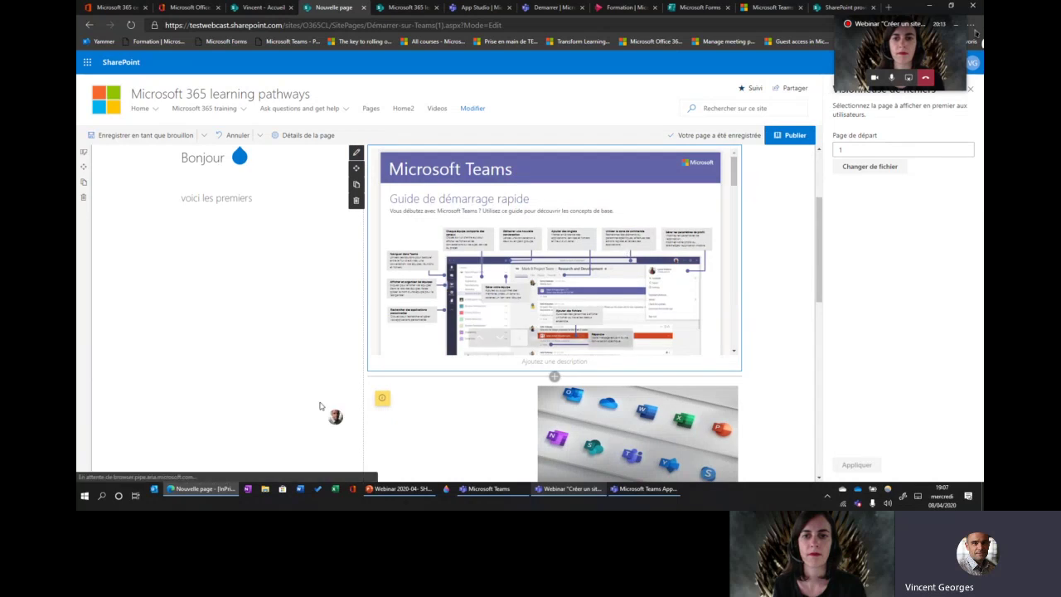
scroll(326, 407, down, 3)
click(452, 194)
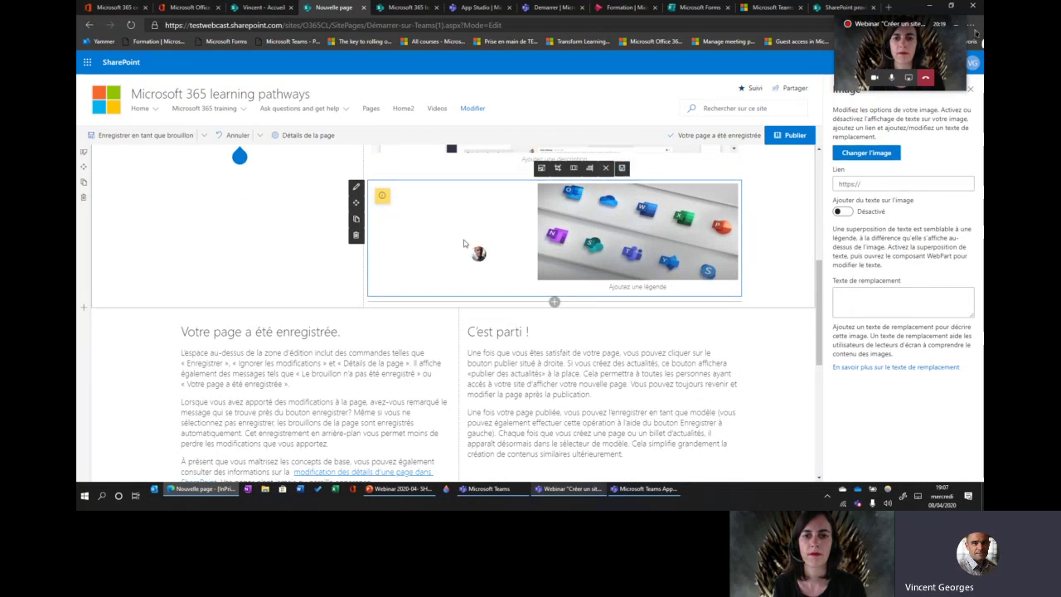
scroll(464, 242, up, 2)
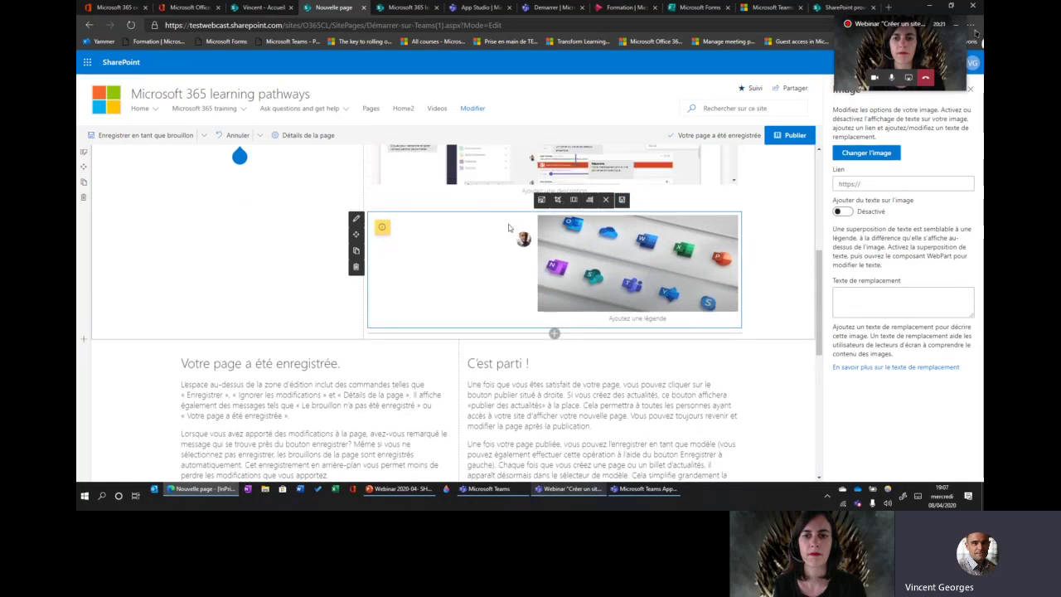
scroll(160, 176, up, 3)
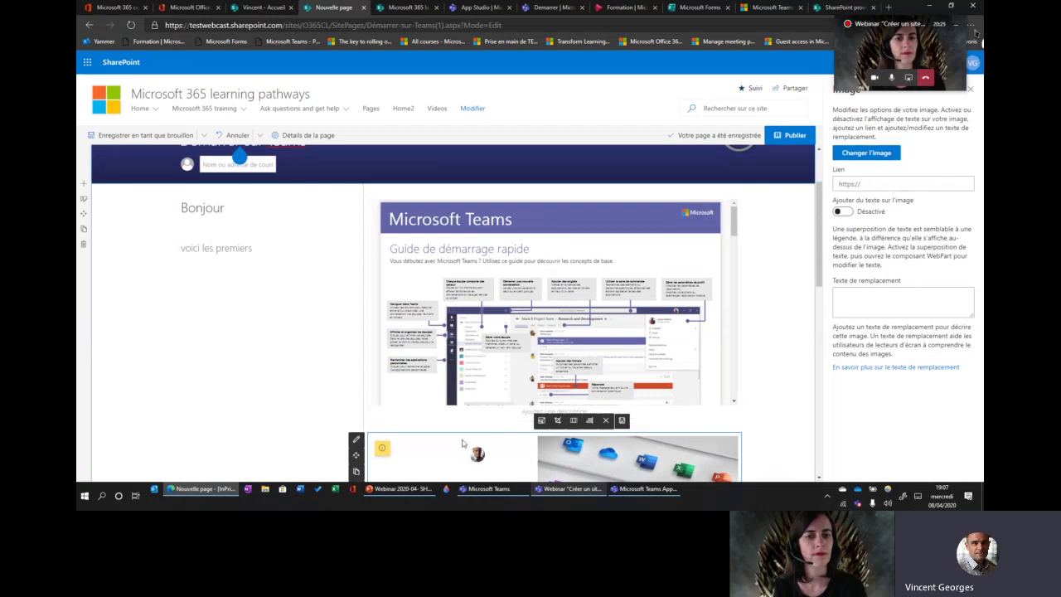
scroll(506, 356, down, 3)
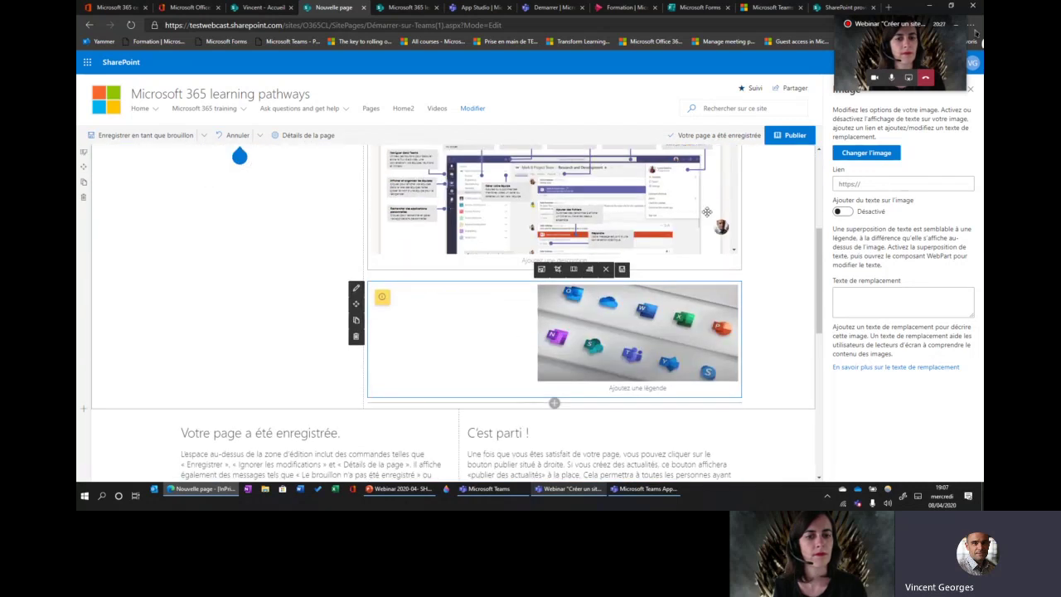
scroll(547, 249, up, 3)
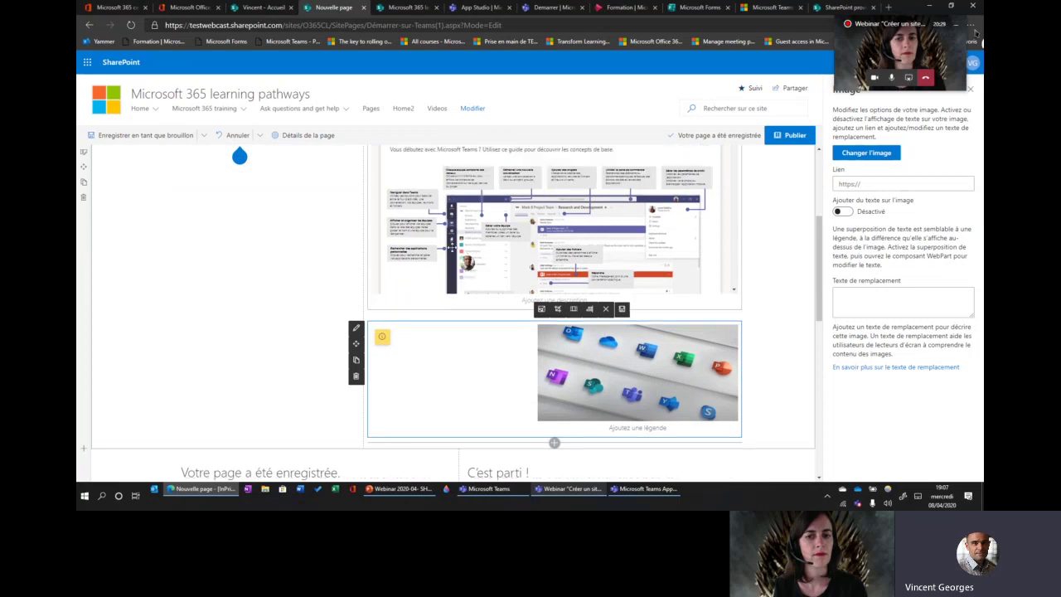
Duplicate the Microsoft Teams file viewer web part in the wide column.
click(385, 201)
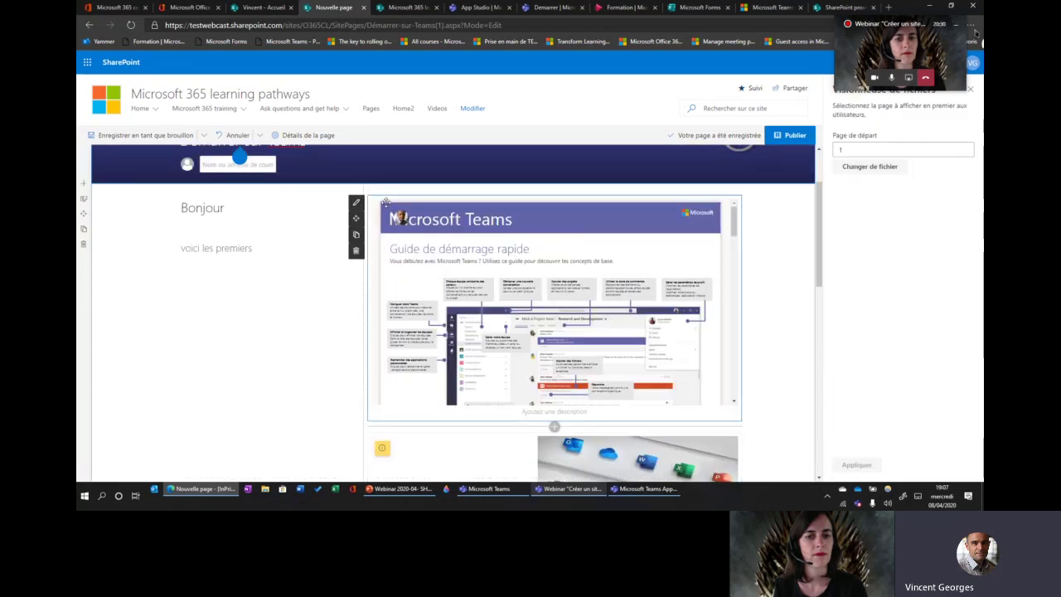
click(356, 236)
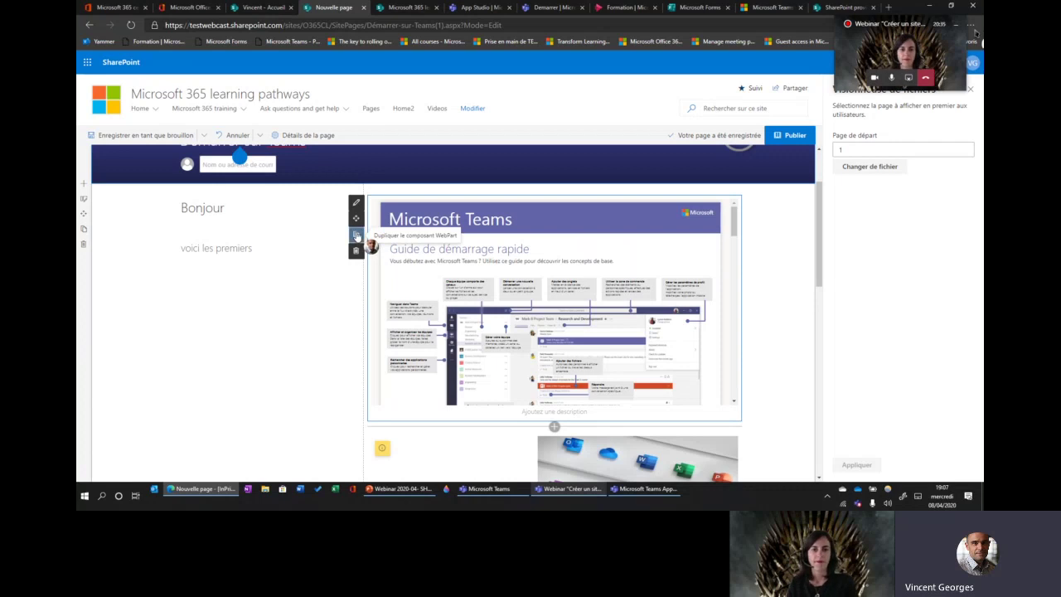
scroll(416, 394, down, 7)
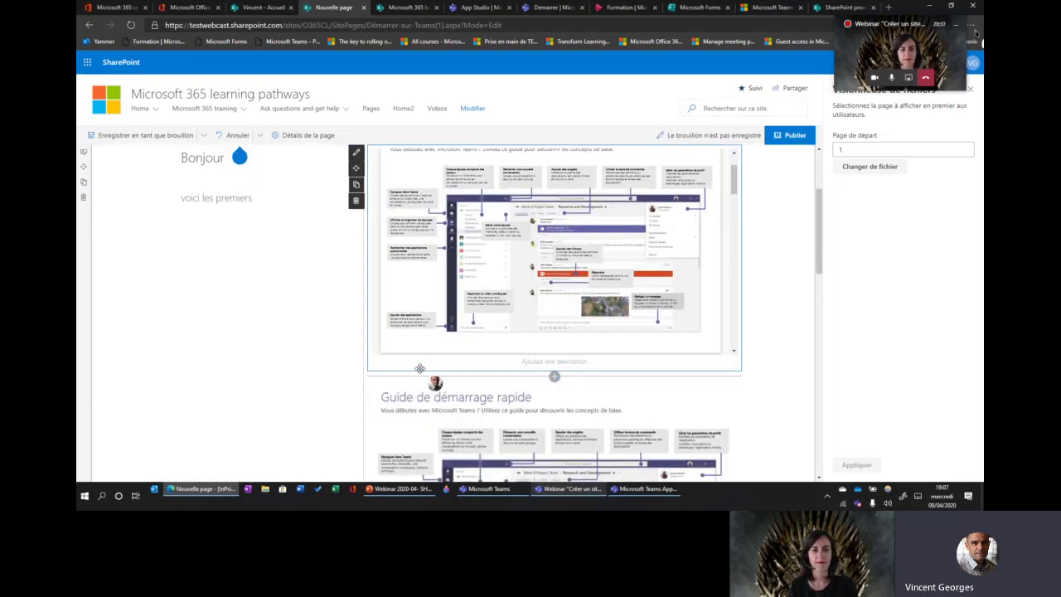
scroll(416, 208, up, 2)
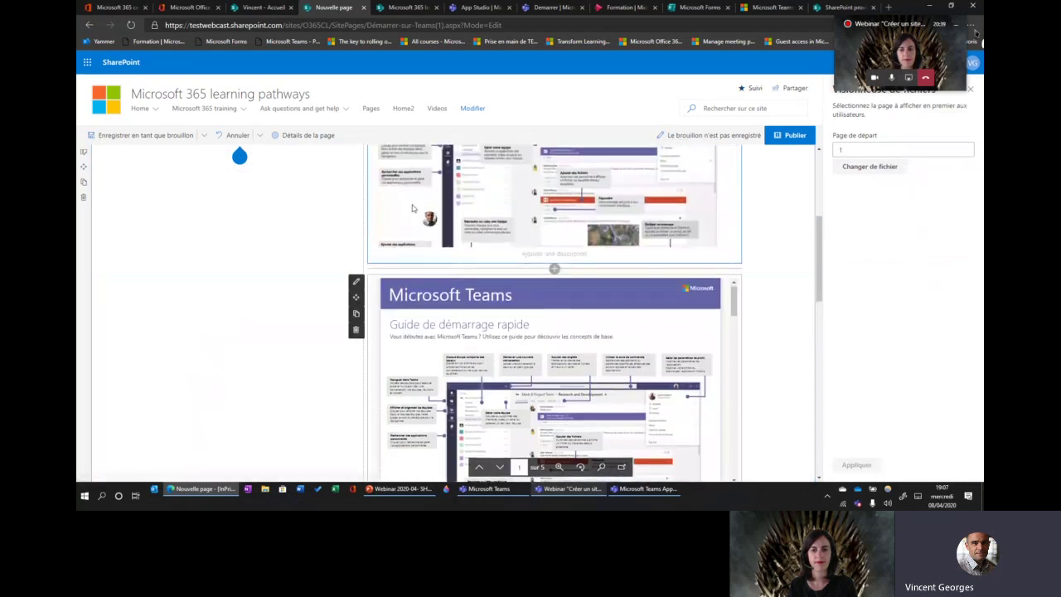
Examine the section's layout options, the duplicated file viewer and the page from the banner down to the image.
click(84, 153)
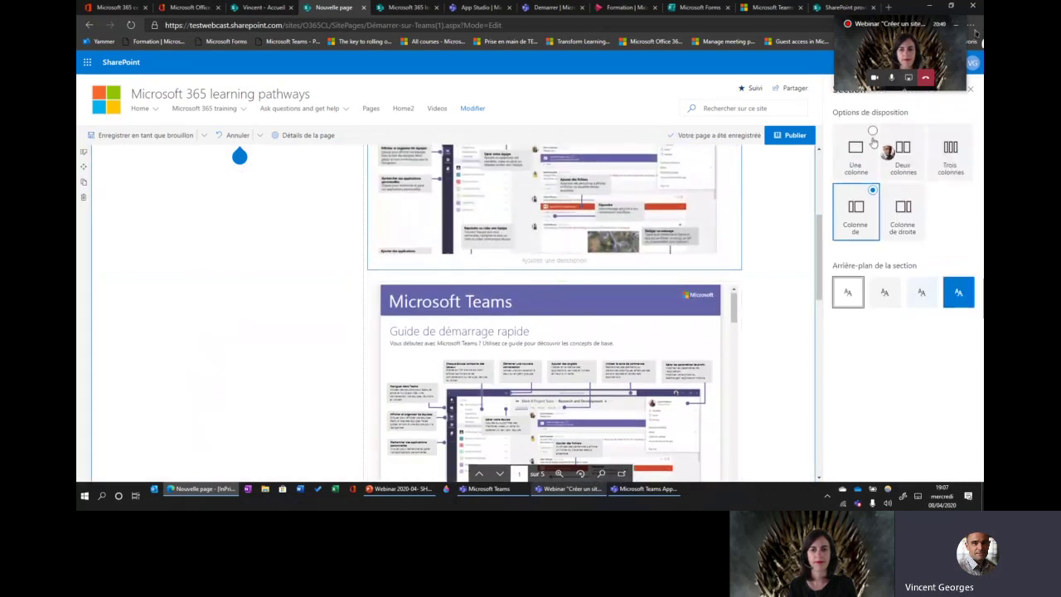
click(526, 311)
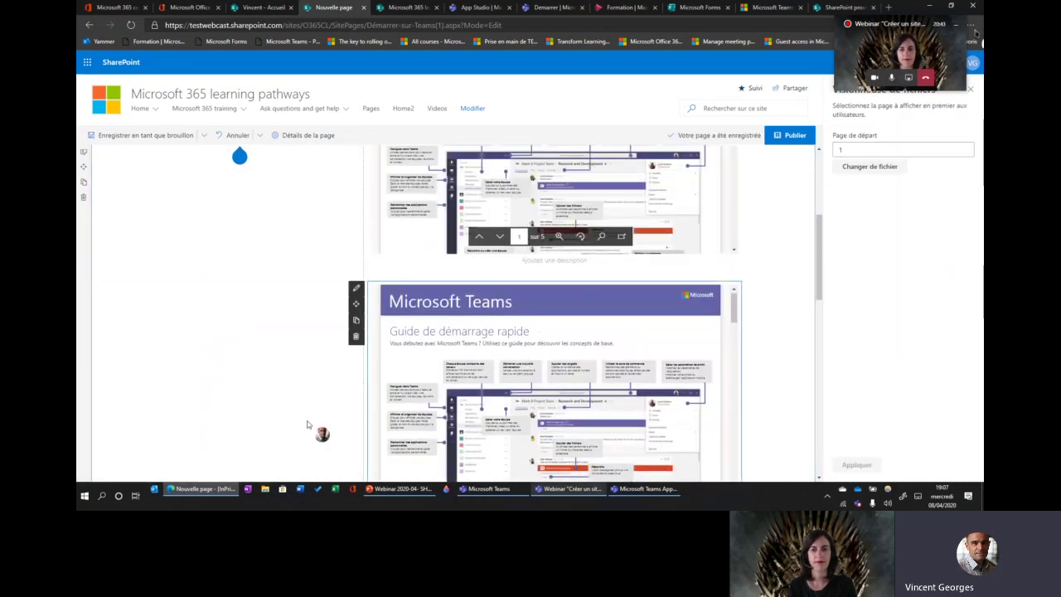
scroll(244, 319, up, 5)
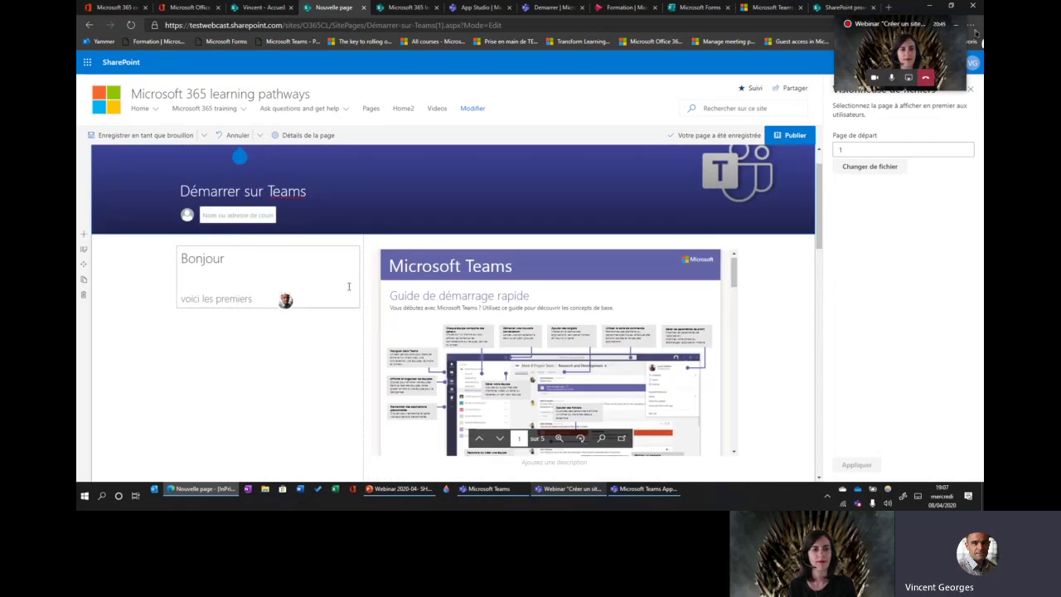
scroll(571, 301, down, 3)
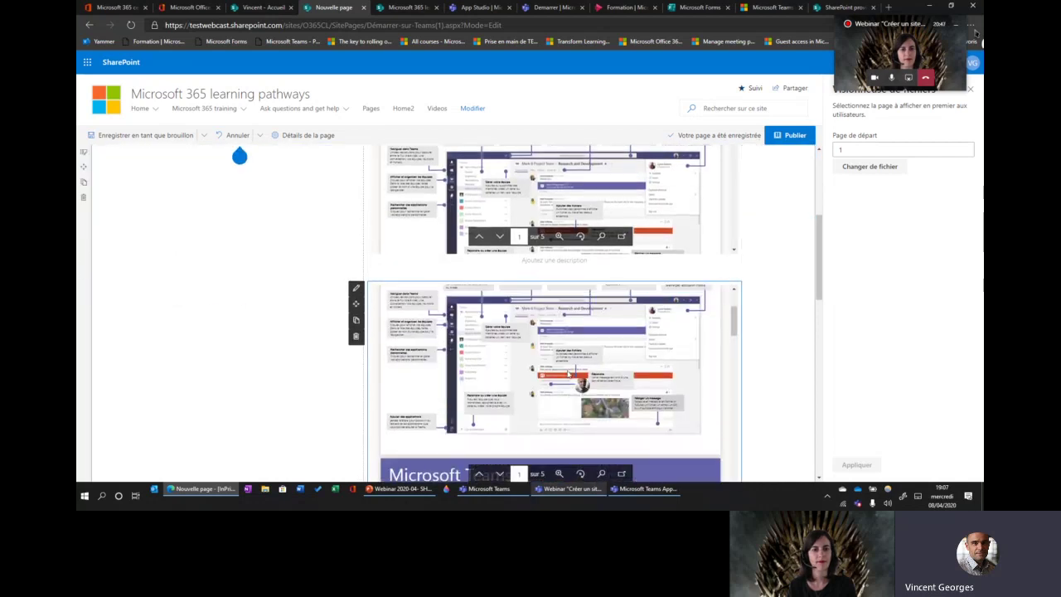
scroll(562, 354, down, 2)
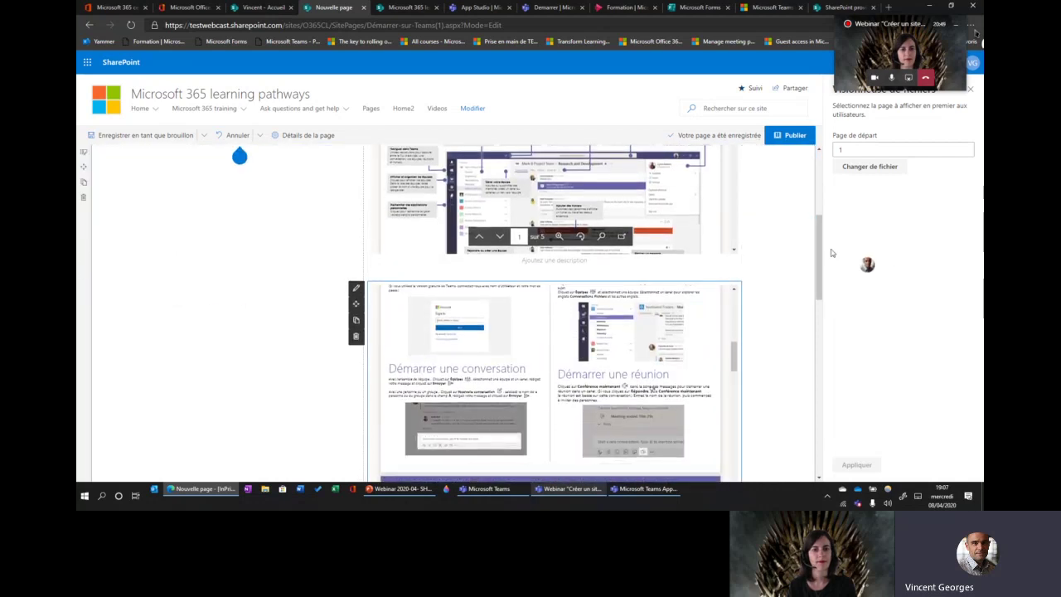
drag(818, 265, 846, 191)
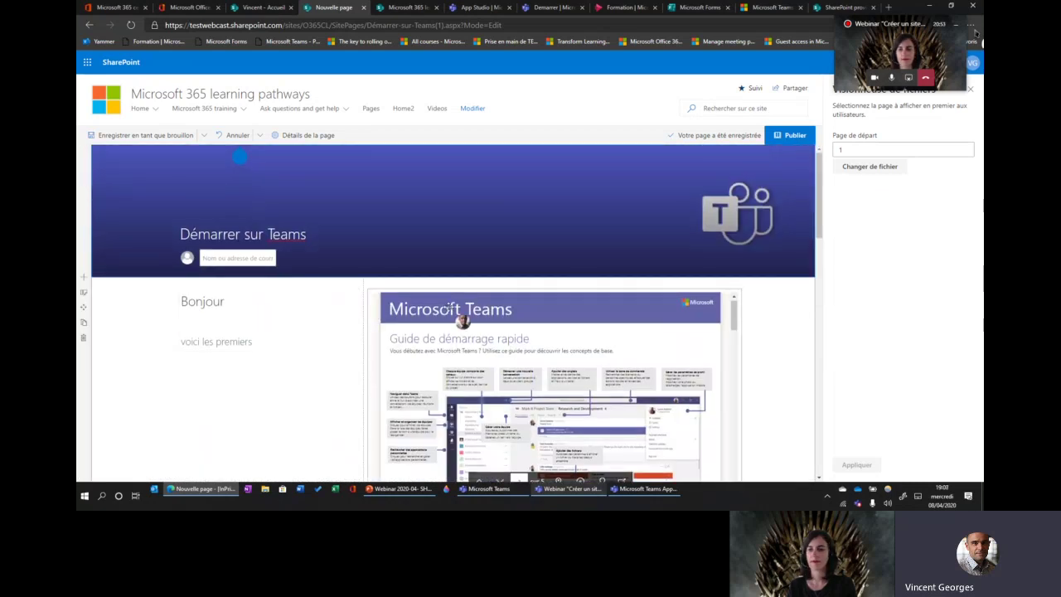
scroll(819, 254, down, 1)
drag(819, 254, 827, 367)
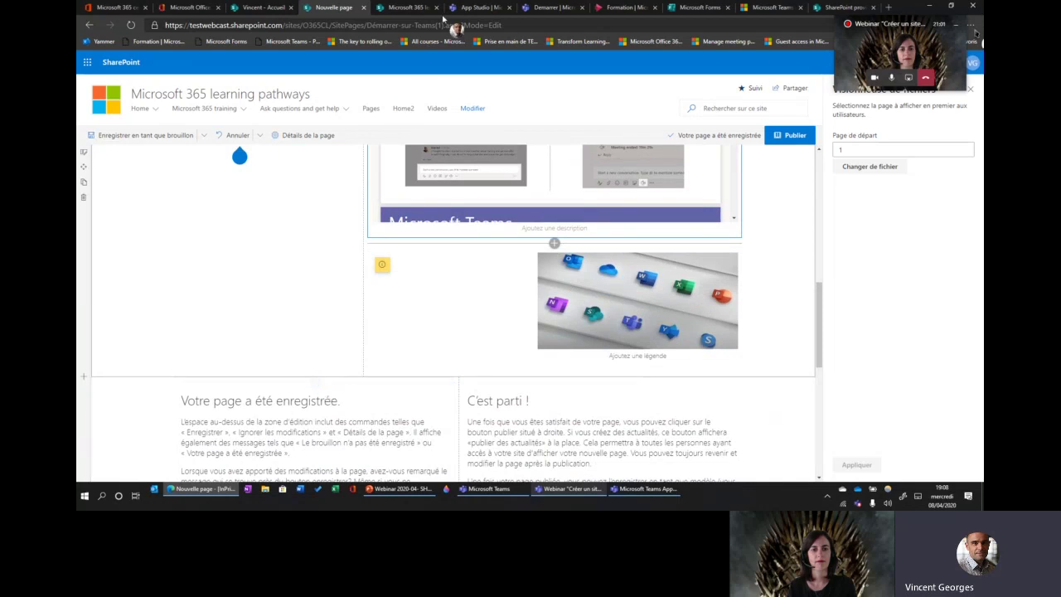
Switch to Microsoft Stream and copy the direct link to the Formation channel from its sharing options.
click(608, 11)
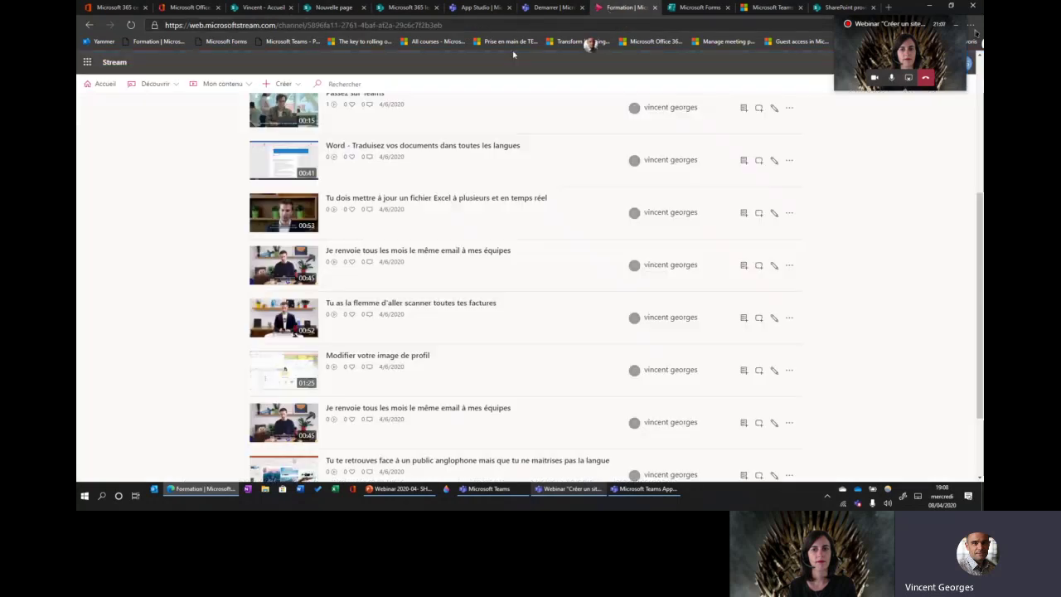
scroll(936, 262, up, 3)
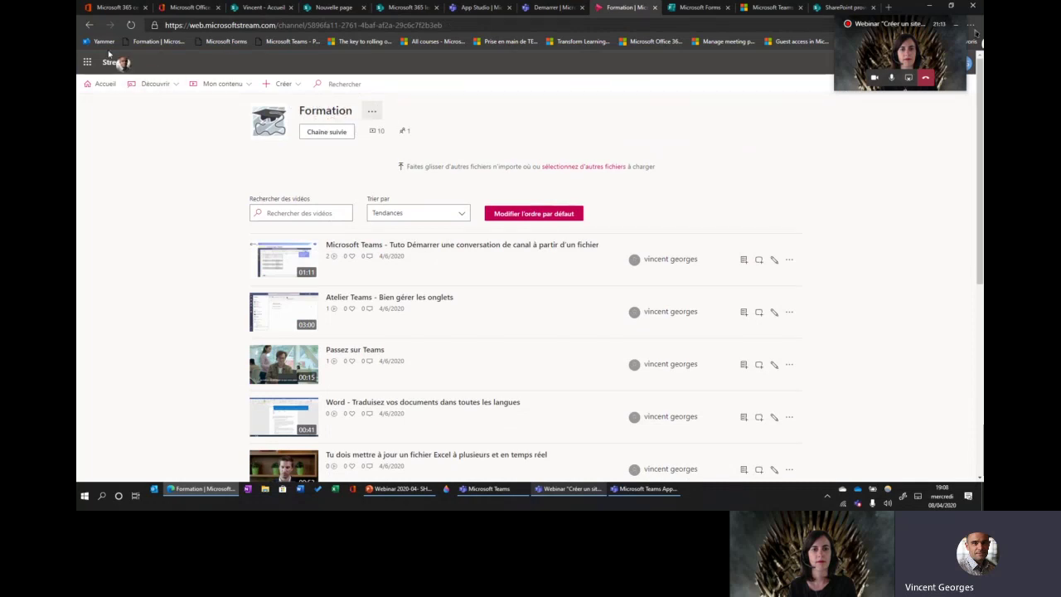
scroll(888, 232, down, 5)
scroll(887, 225, up, 5)
click(374, 115)
click(348, 175)
click(676, 176)
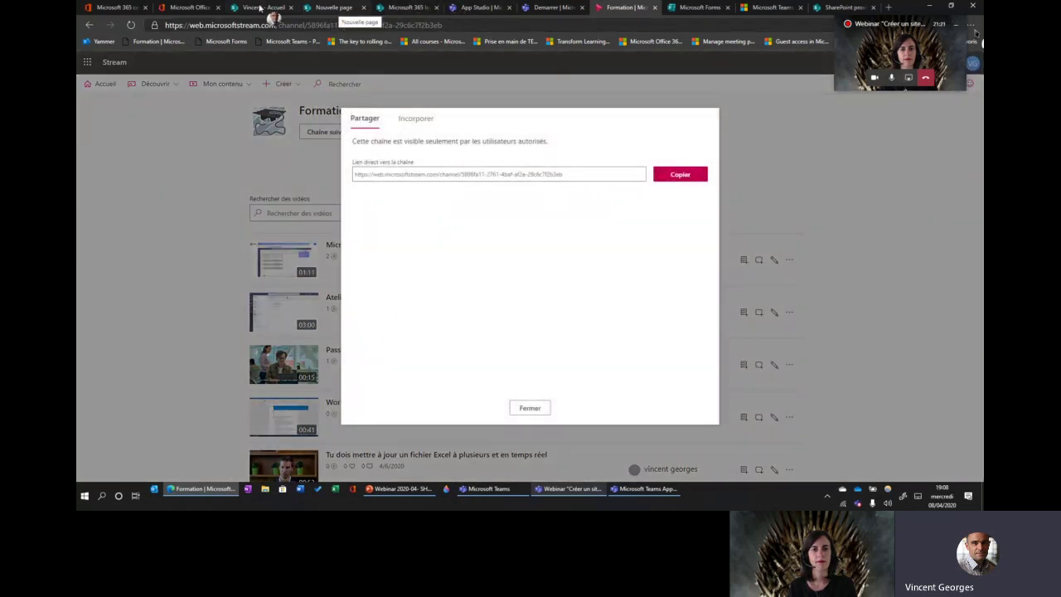
Return to the SharePoint page and add a Stream web part above the "Votre page a été enregistrée" text.
click(328, 10)
scroll(344, 290, down, 3)
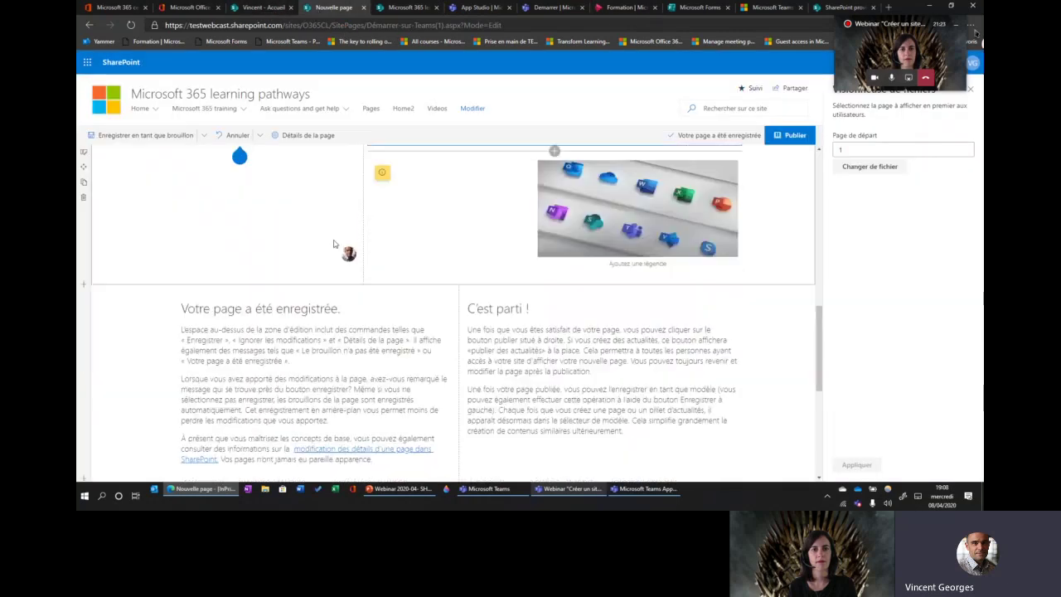
scroll(344, 290, up, 1)
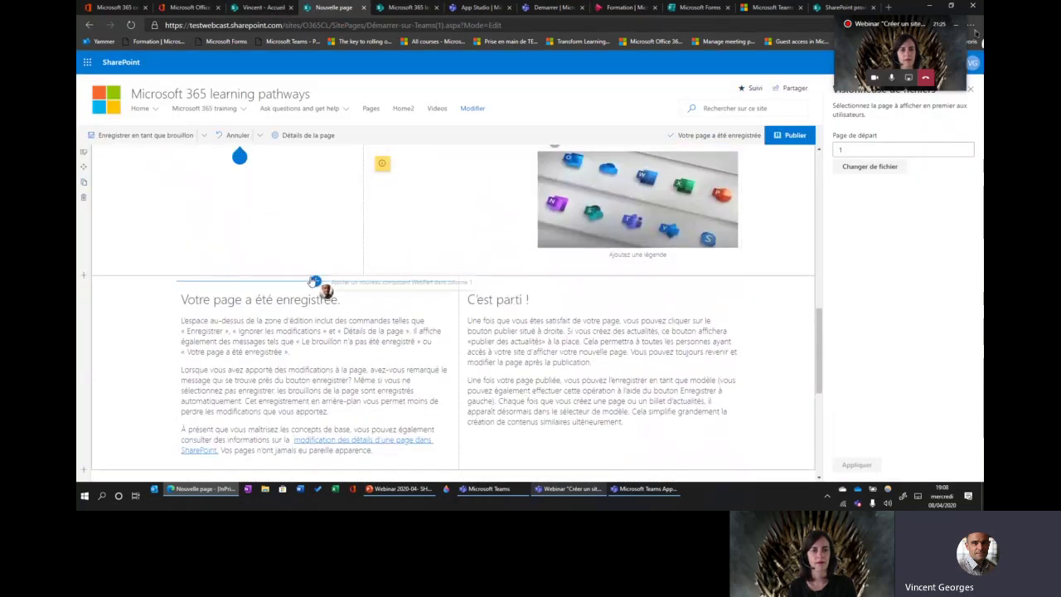
click(316, 281)
scroll(372, 332, down, 6)
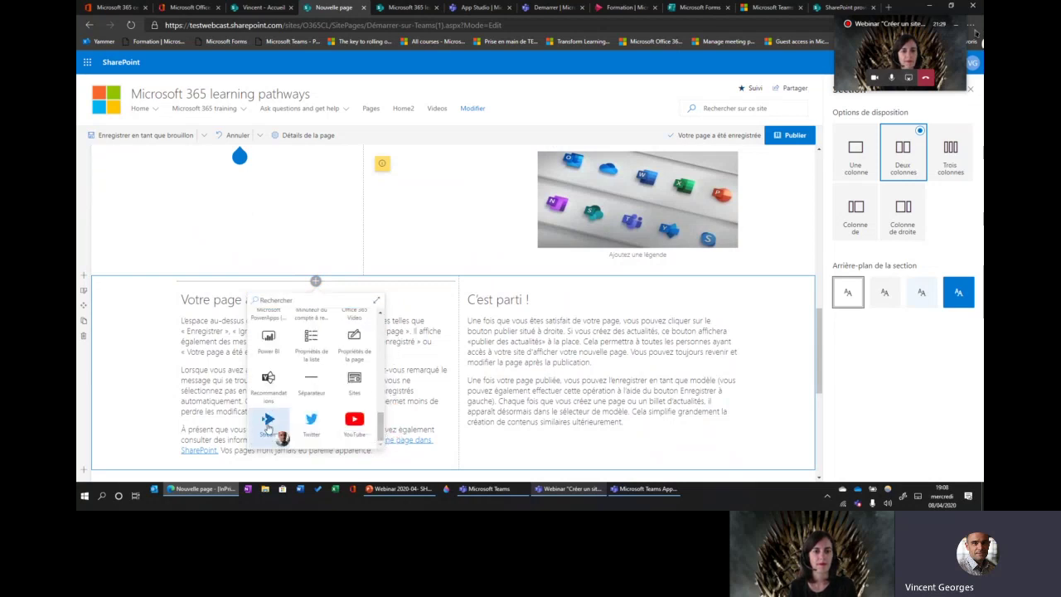
click(268, 420)
Set the Stream web part's source to Canal and paste the copied Formation channel link as the channel address.
click(964, 189)
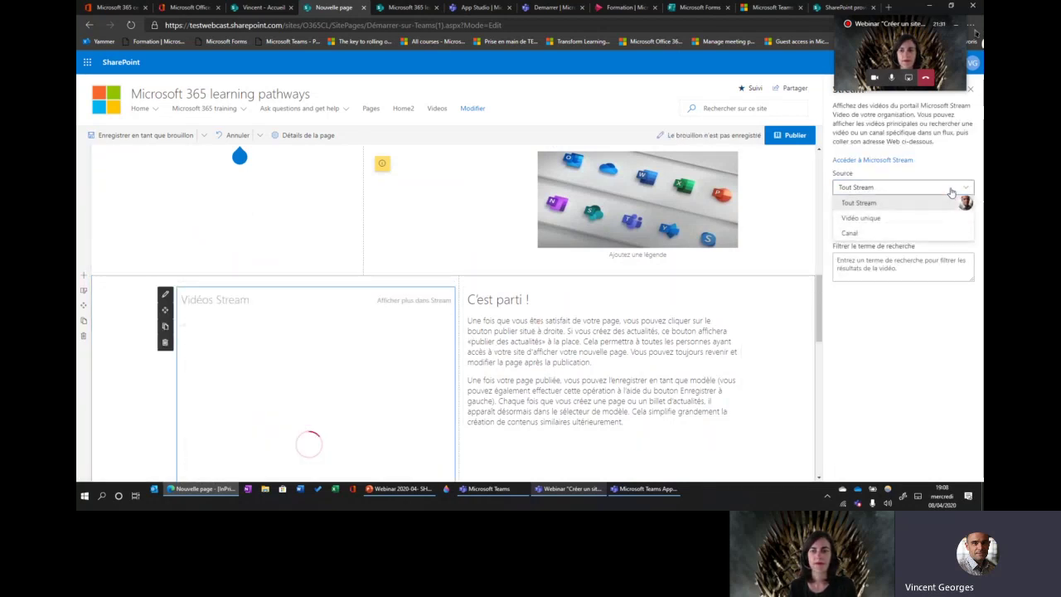
click(849, 232)
click(836, 231)
text(https://web.microsoftstream.com/channel/5896fa31-2761-4baf-af2a-29c6c7f2b3eb)
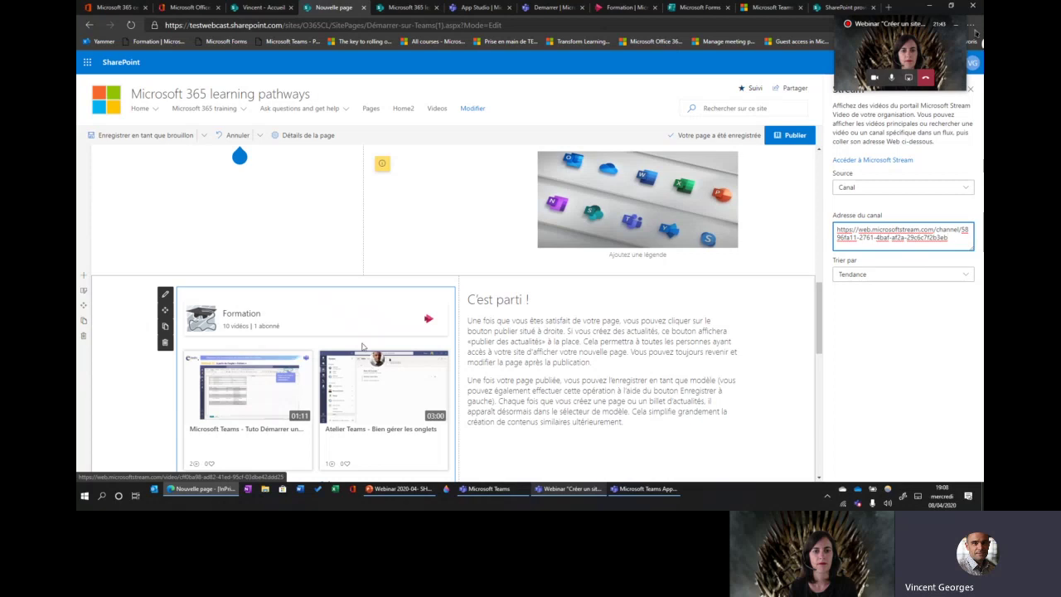
scroll(311, 381, down, 2)
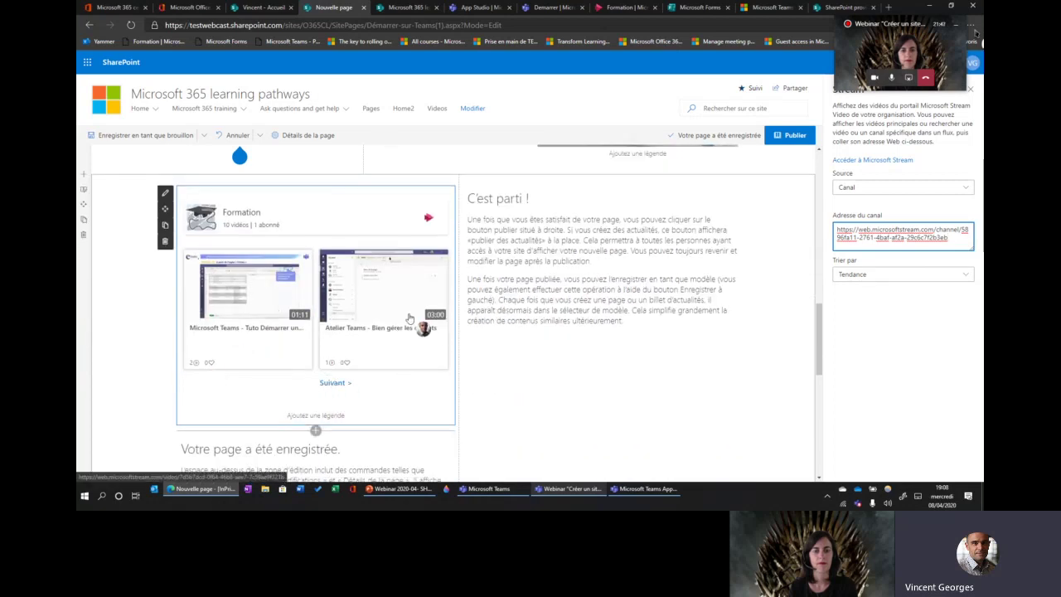
scroll(513, 302, up, 2)
Add a Microsoft Forms web part above the "C'est parti !" text.
click(603, 282)
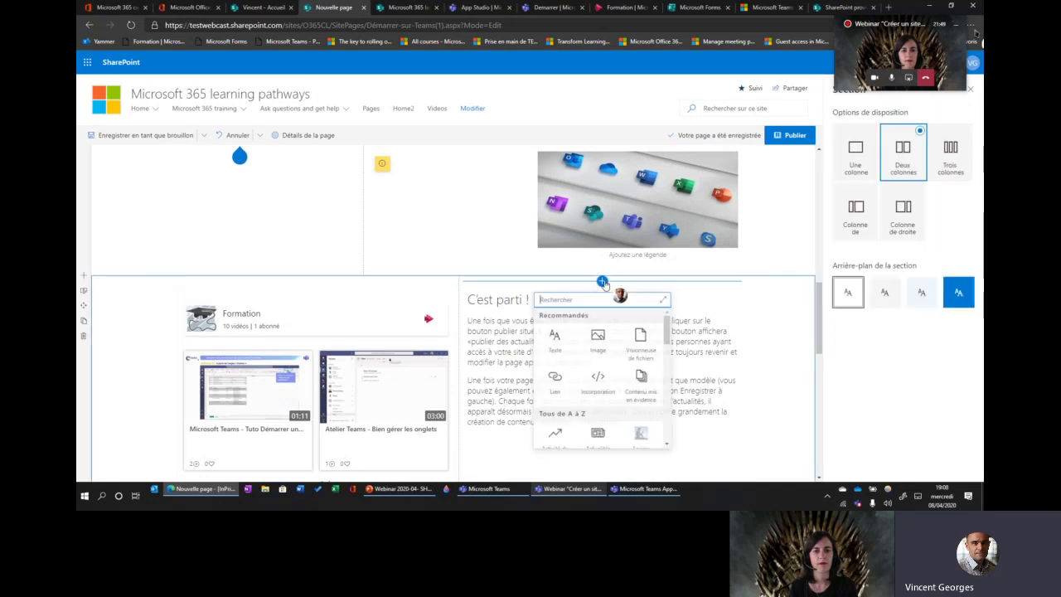
scroll(655, 373, down, 5)
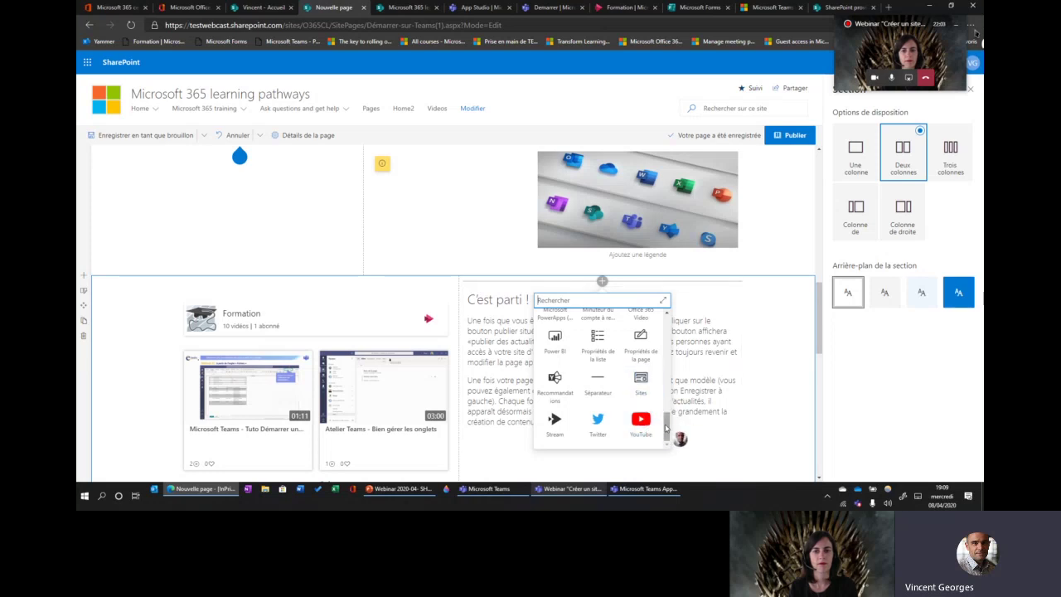
drag(667, 428, 672, 406)
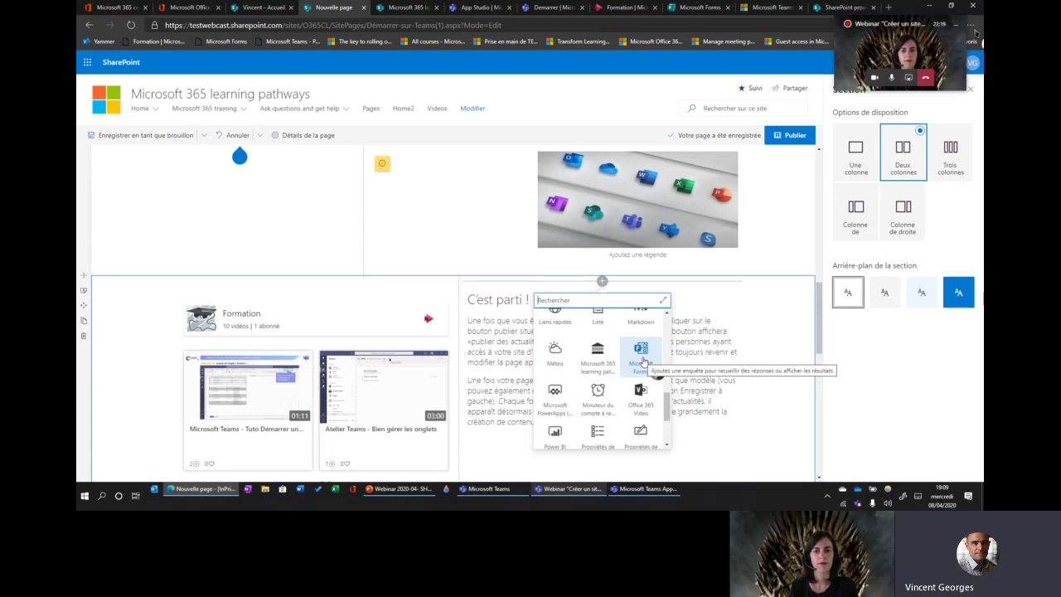
click(641, 355)
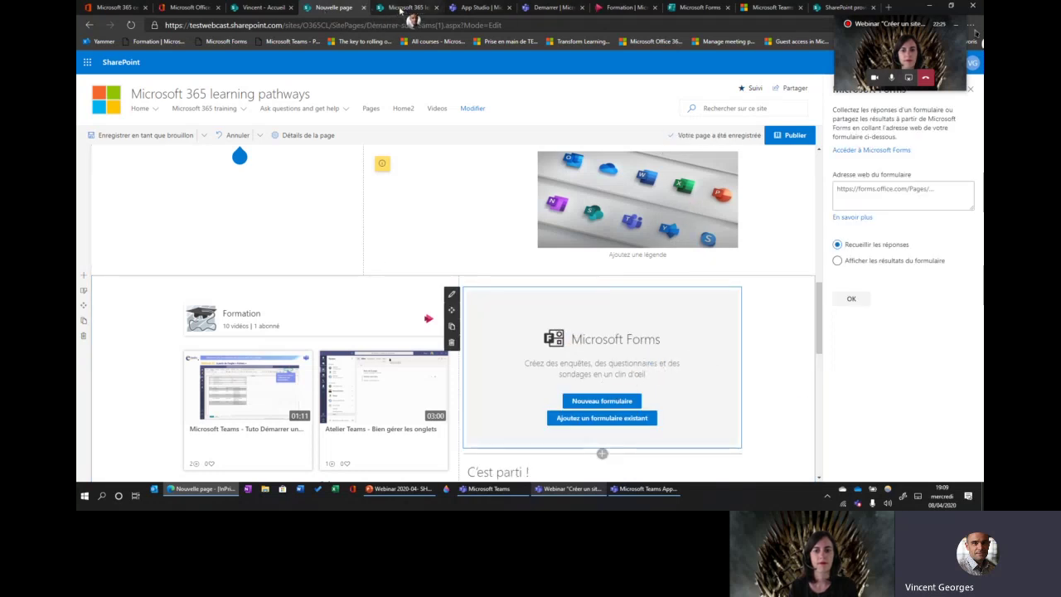
Copy the web address of the "Le télétravail en confinement" form and embed that form in the Microsoft Forms web part.
click(700, 8)
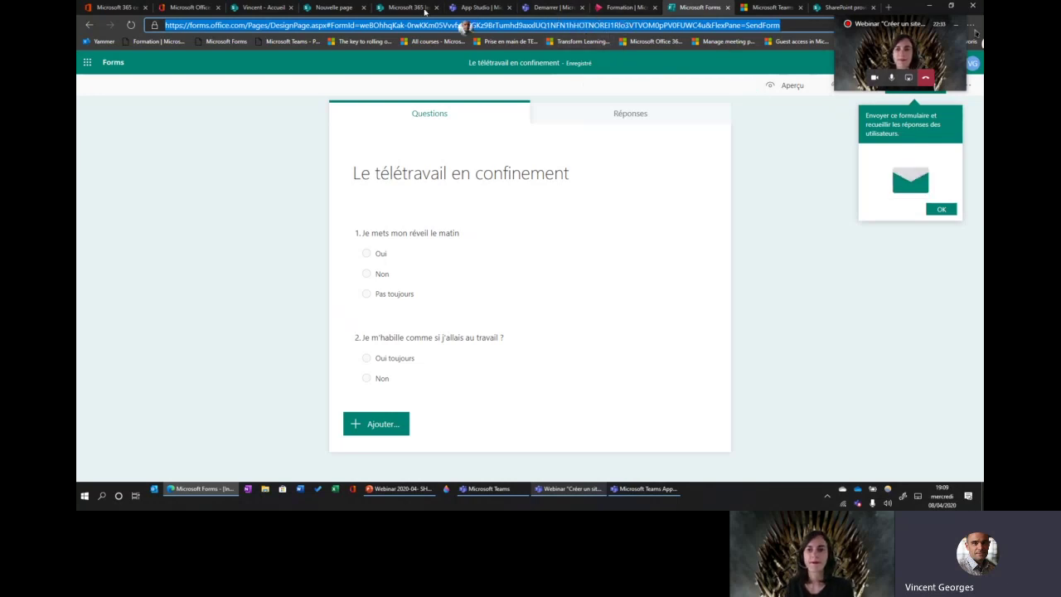
click(335, 7)
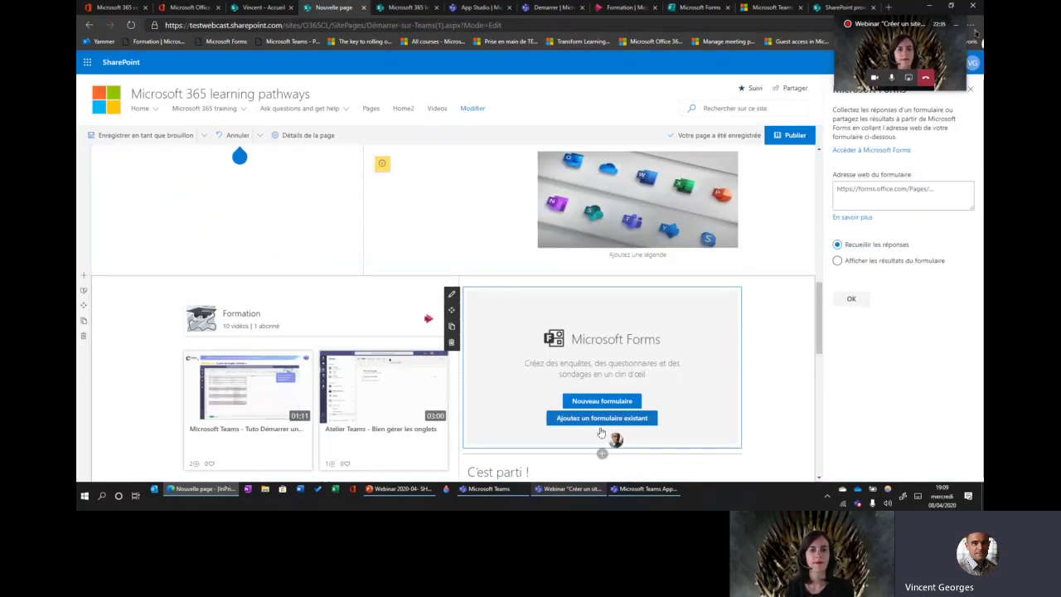
click(899, 197)
key(ctrl+v)
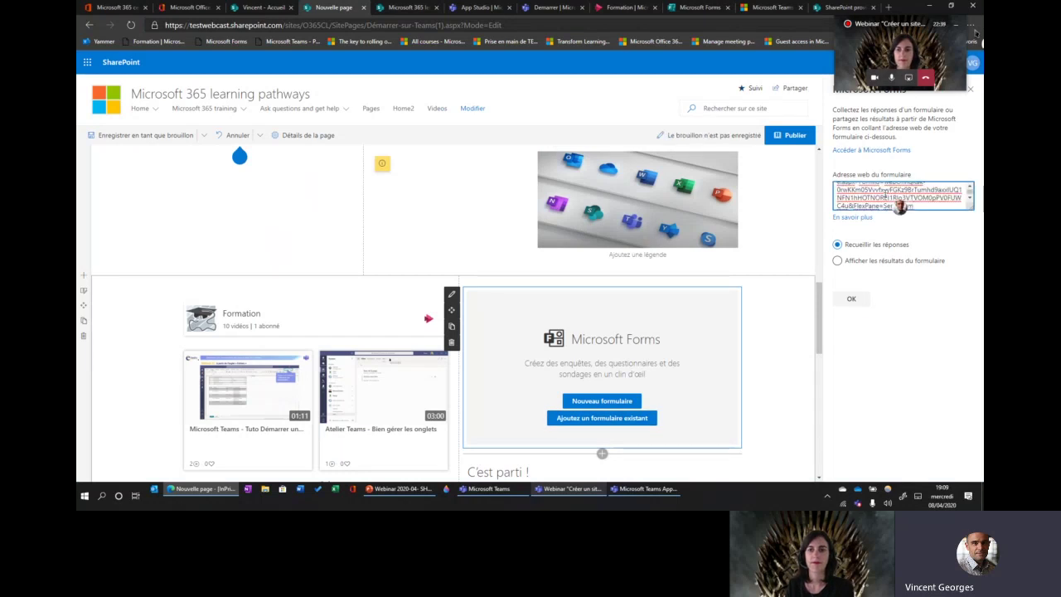
click(848, 301)
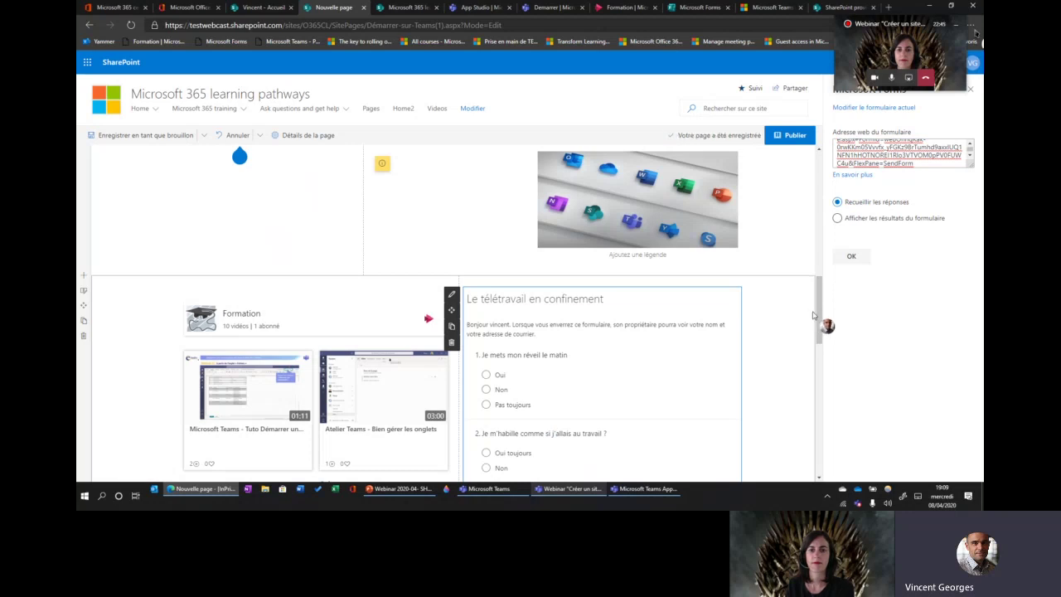
Look over the page from the banner down, and add a Bouton web part above the Formation channel videos.
drag(824, 311, 825, 189)
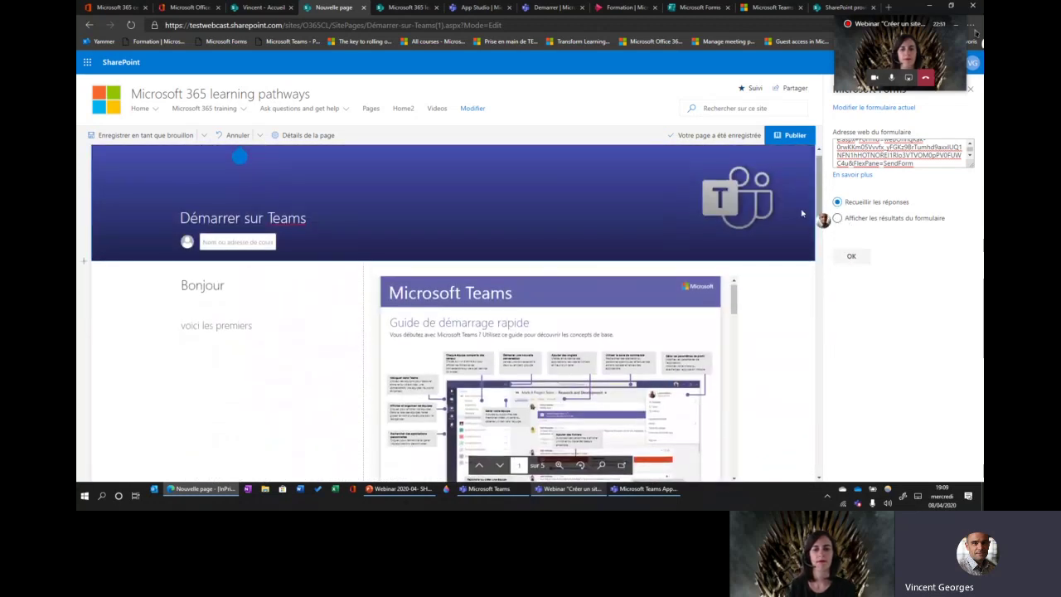
scroll(458, 291, down, 8)
scroll(458, 285, down, 5)
scroll(459, 278, up, 4)
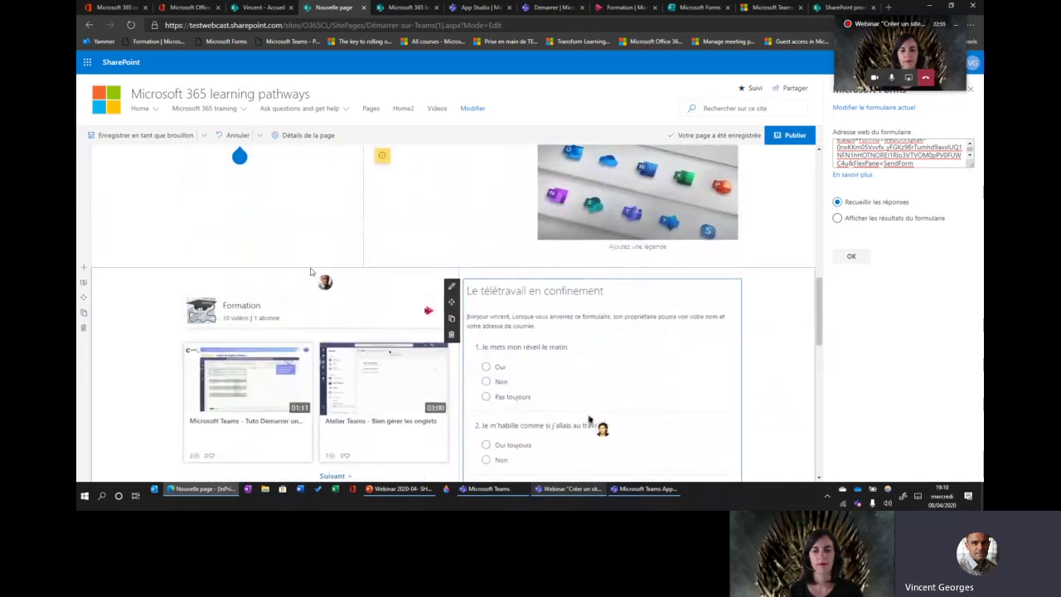
click(315, 274)
click(315, 274)
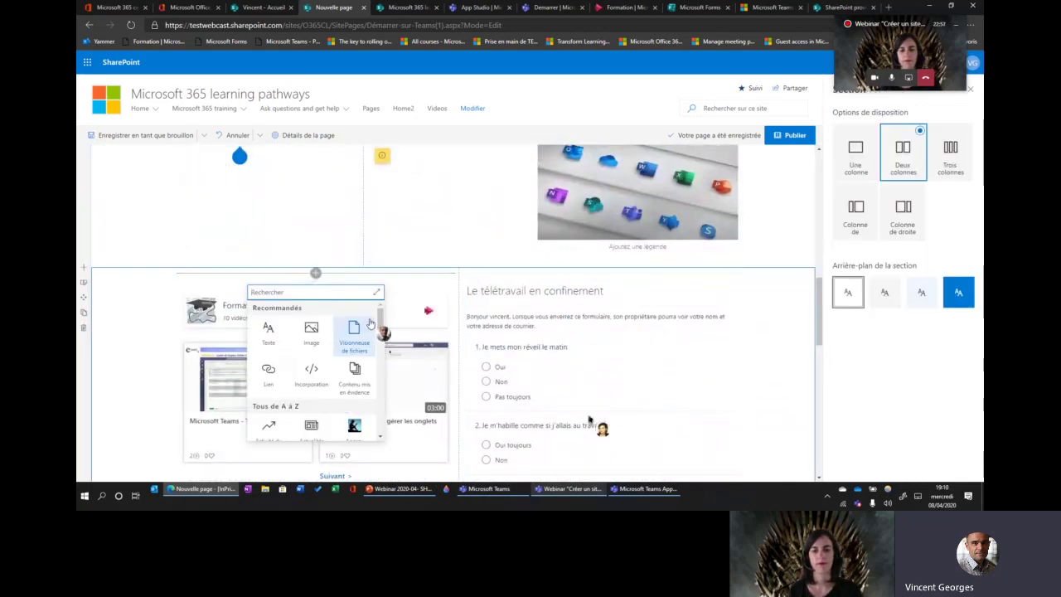
scroll(383, 327, down, 1)
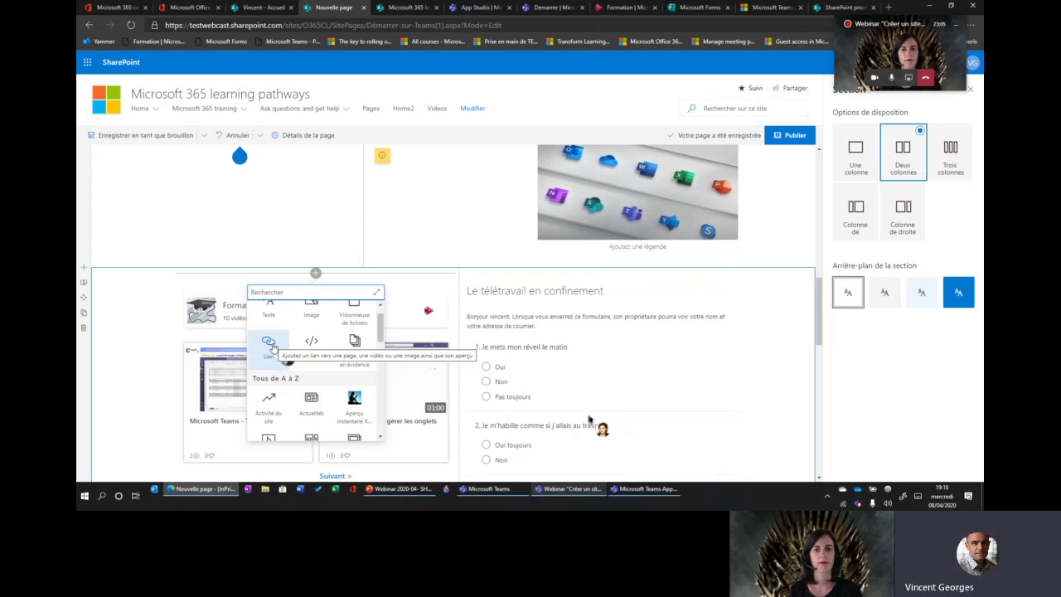
drag(379, 327, 380, 348)
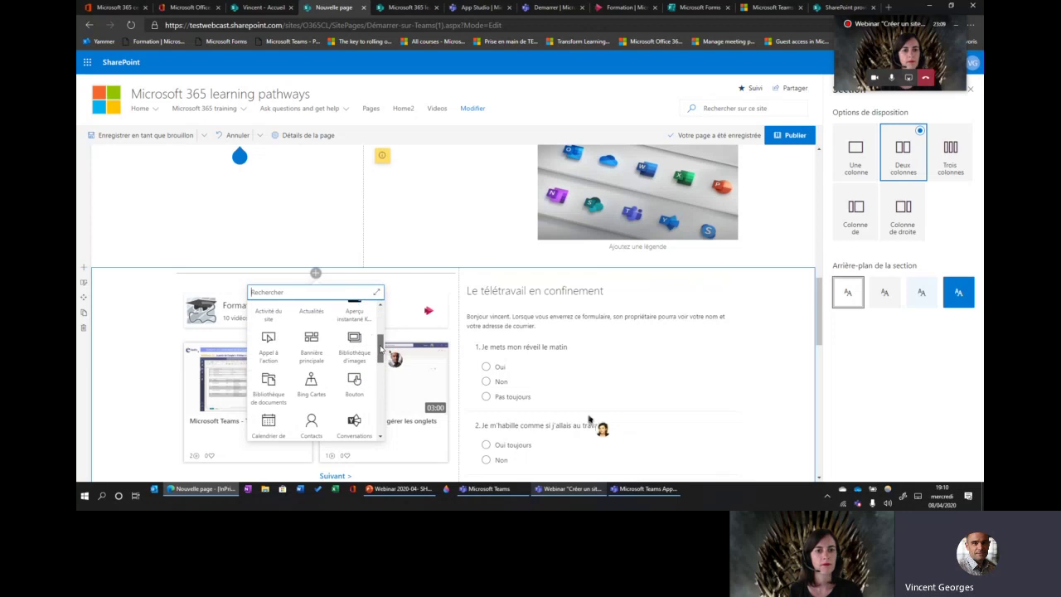
click(354, 381)
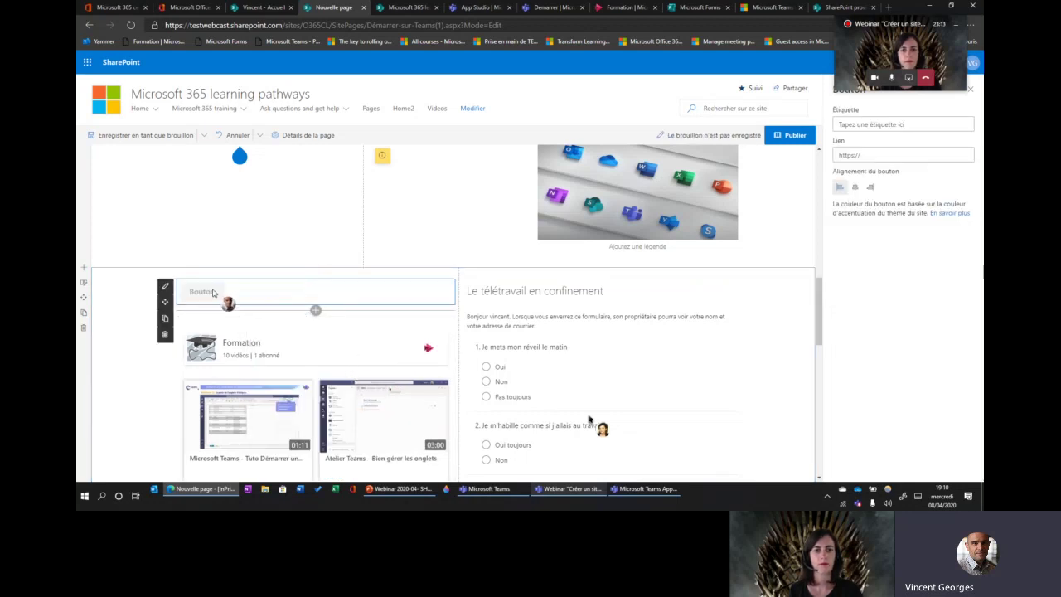
click(906, 124)
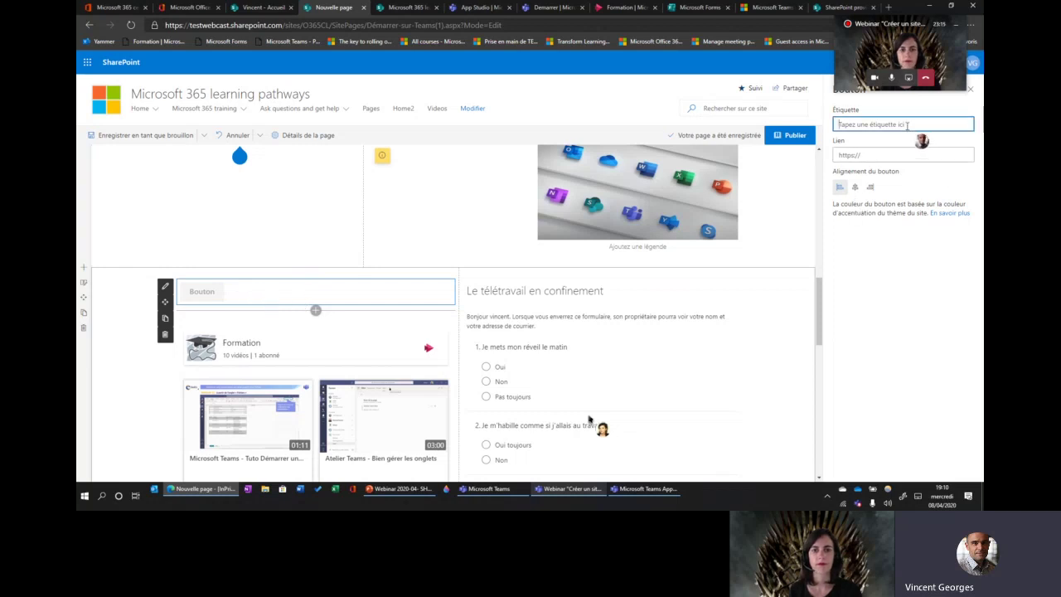
text(Contact)
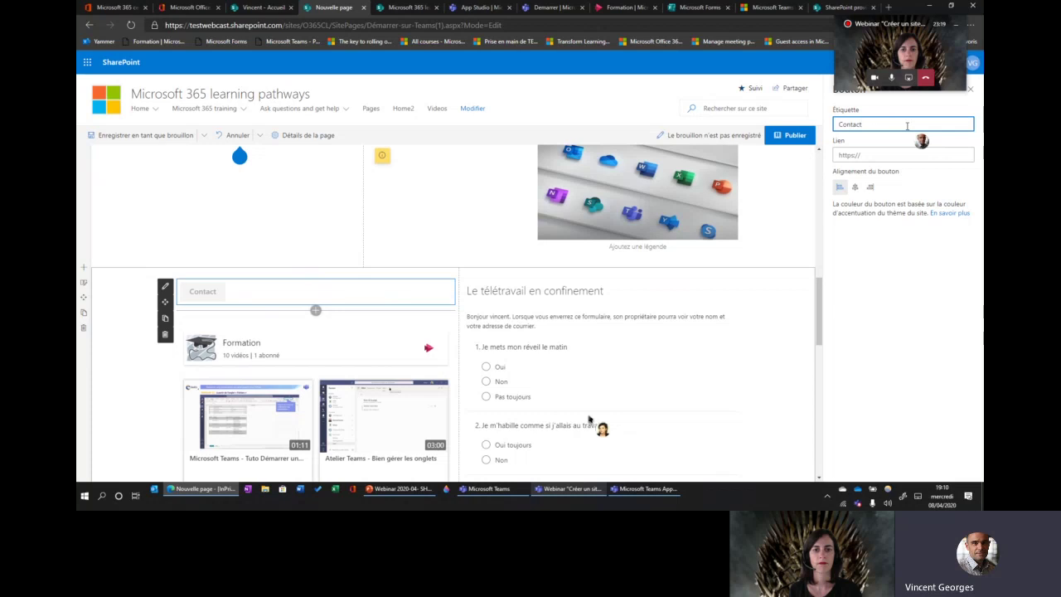
text(er RH)
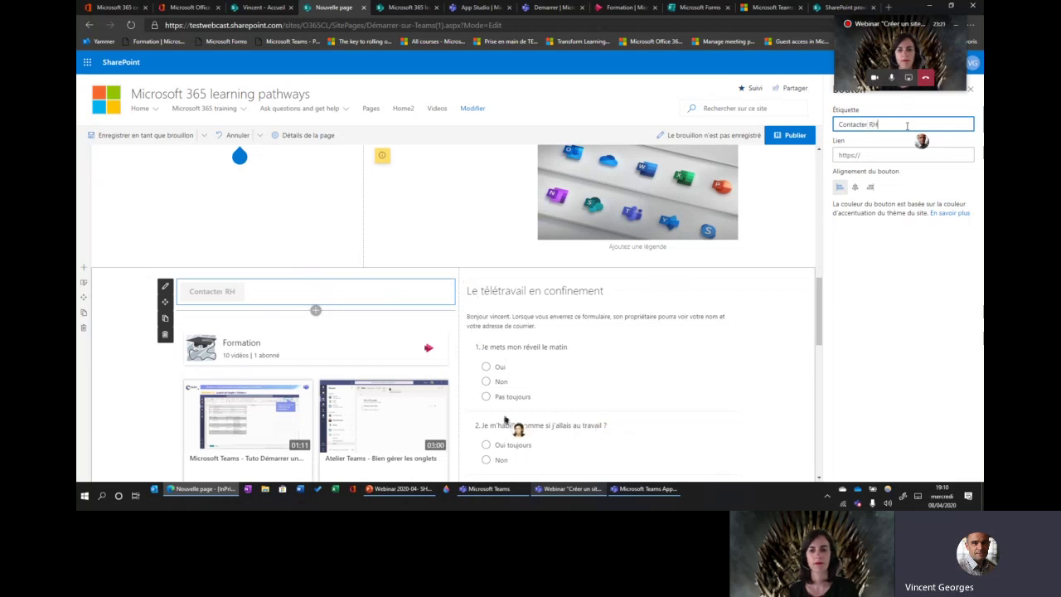
click(854, 186)
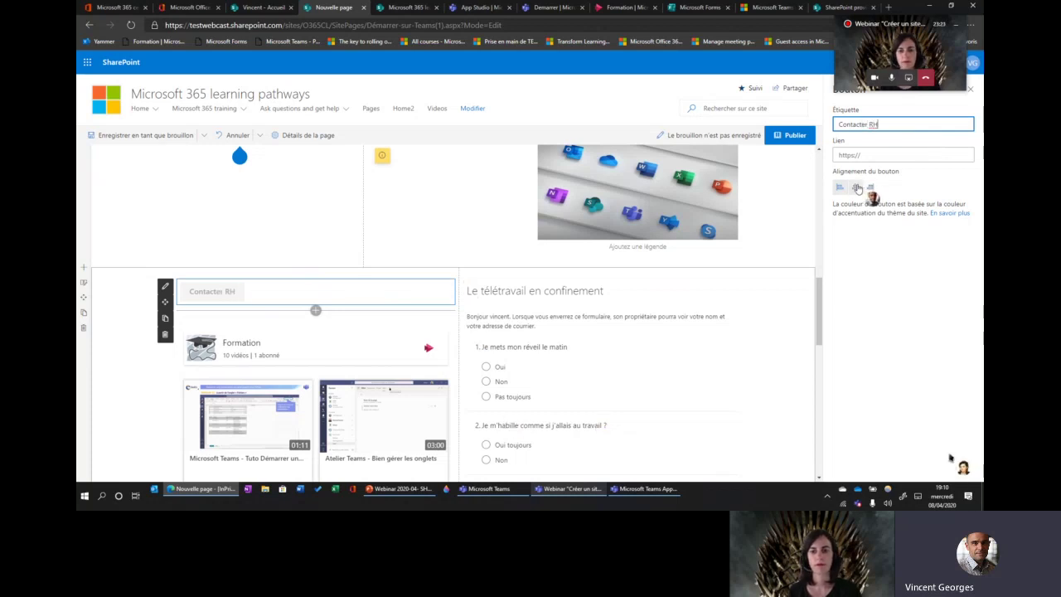
click(879, 156)
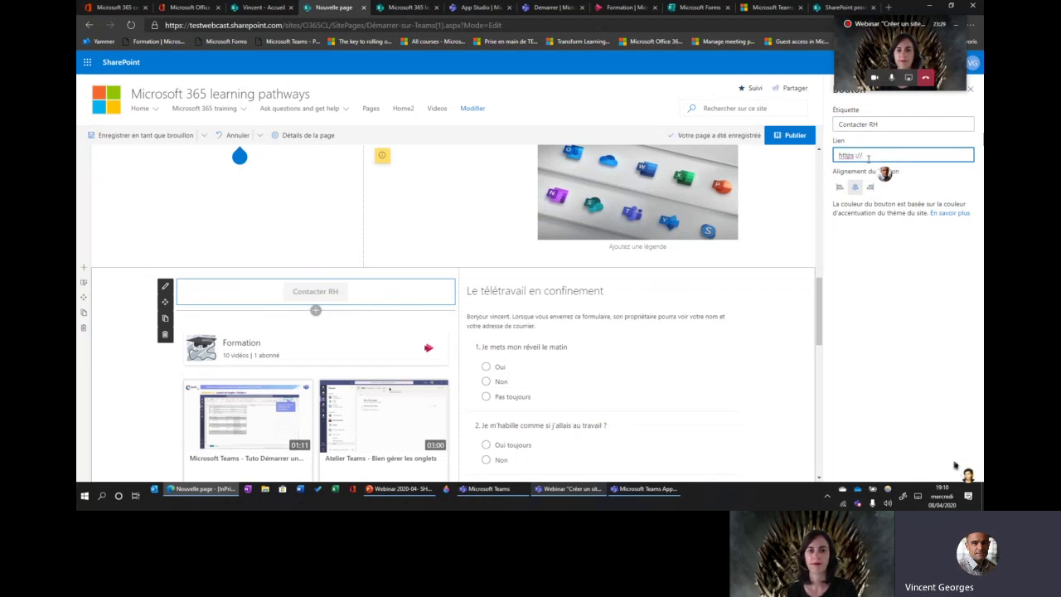
key(BackSpace)
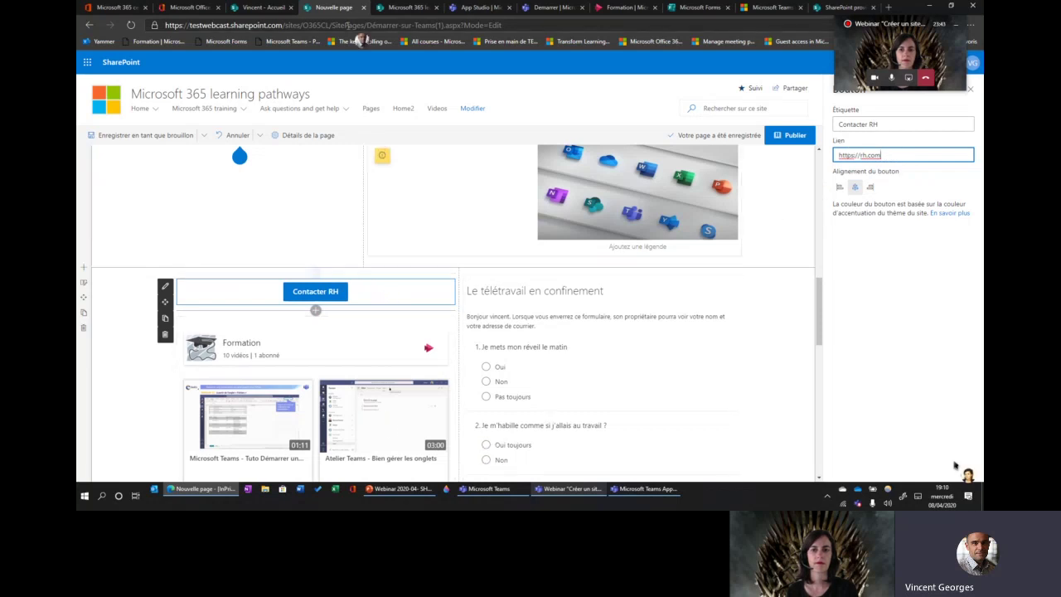
click(259, 8)
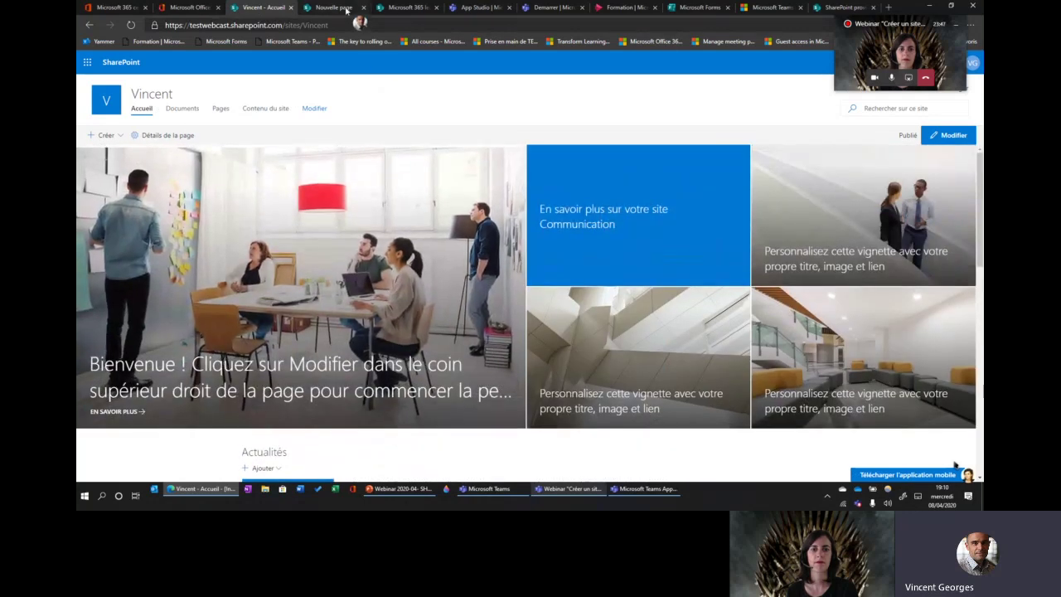
click(346, 8)
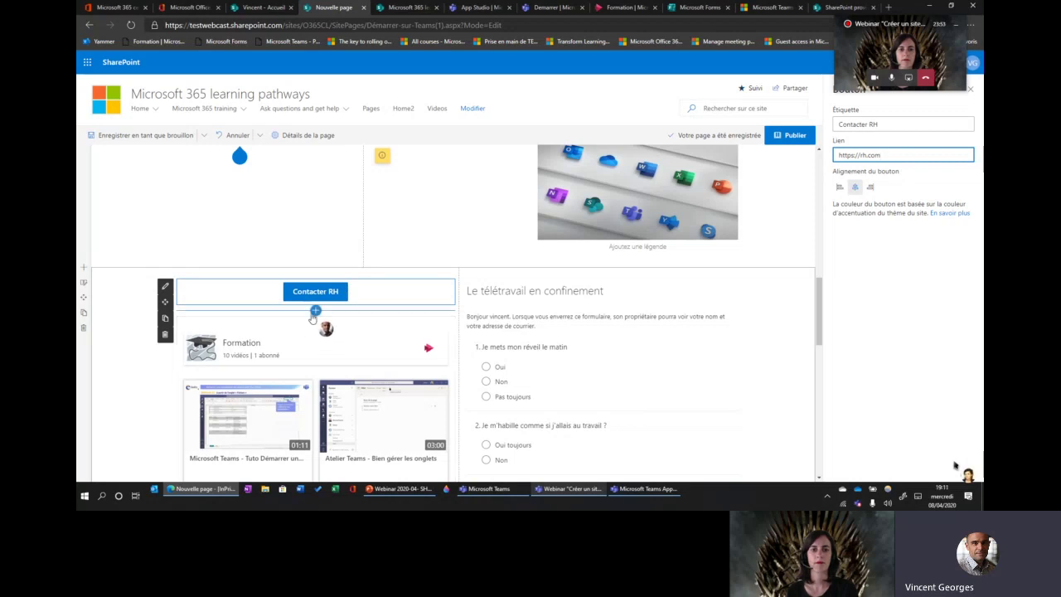
Add an "Appel à l'action" web part between the "Contacter RH" button and the Formation channel.
click(315, 311)
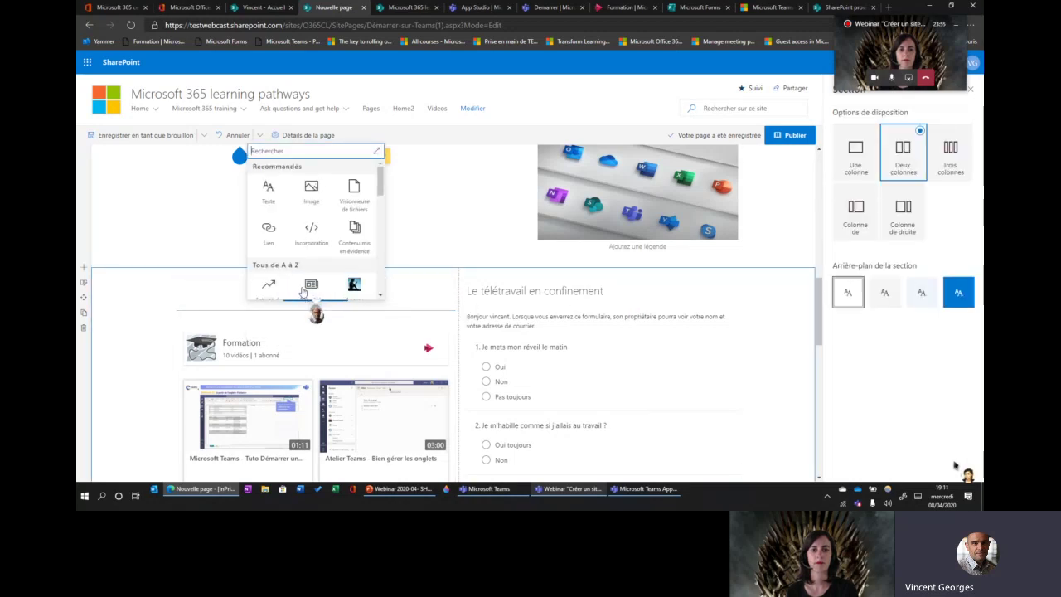
scroll(304, 249, down, 3)
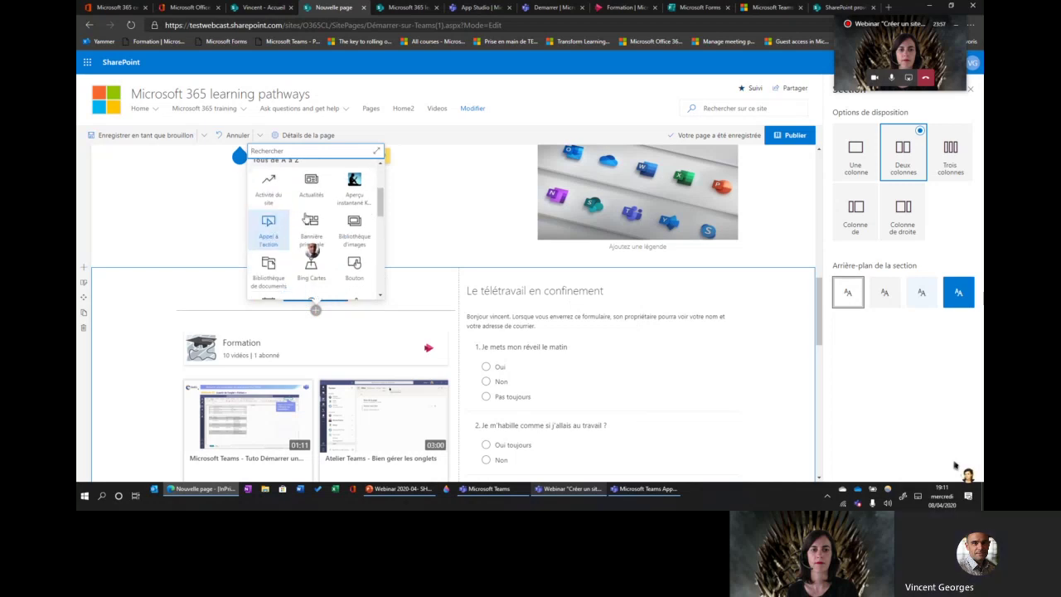
click(272, 229)
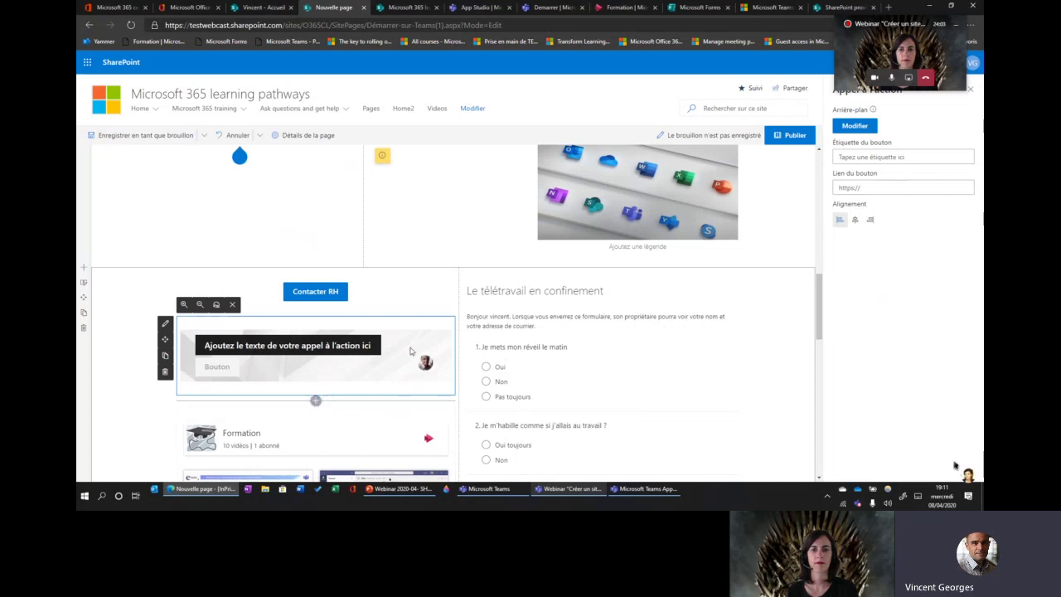
Add a Microsoft 365 learning pathways web part between the call to action and the Formation channel.
scroll(414, 356, down, 2)
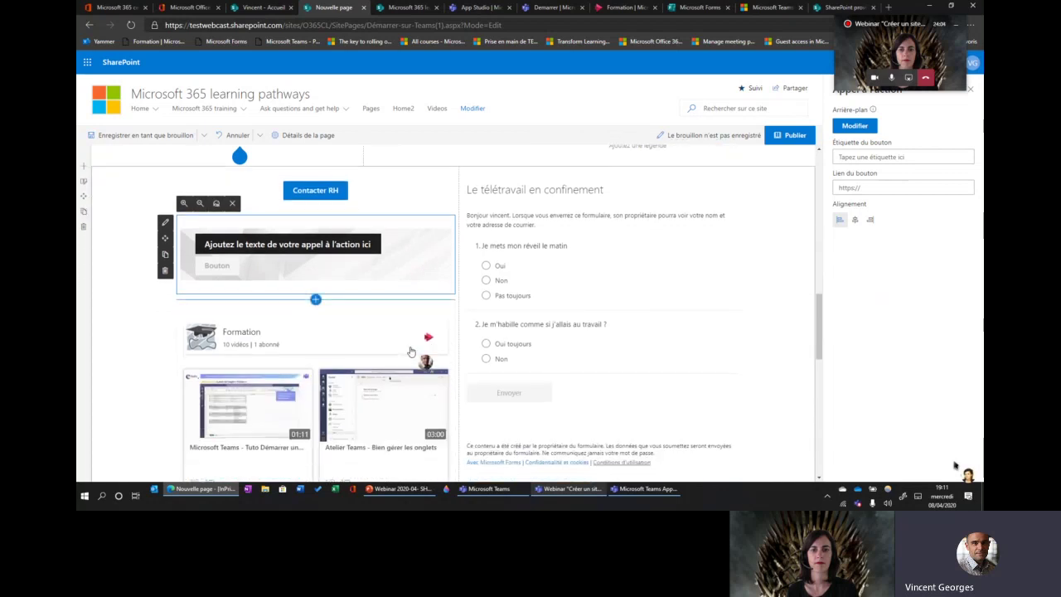
click(315, 299)
scroll(306, 367, down, 2)
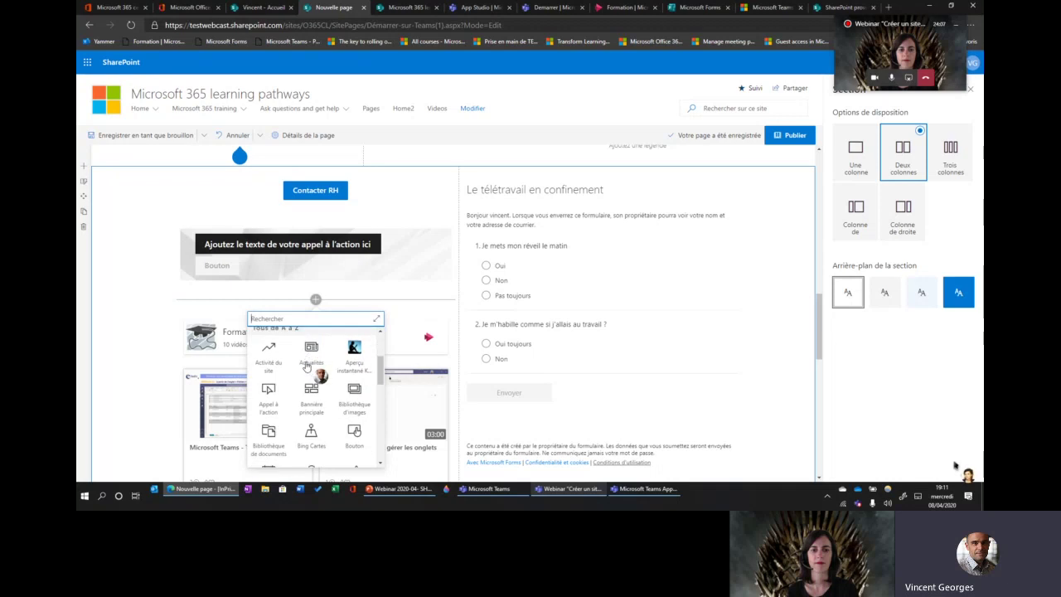
scroll(307, 367, down, 5)
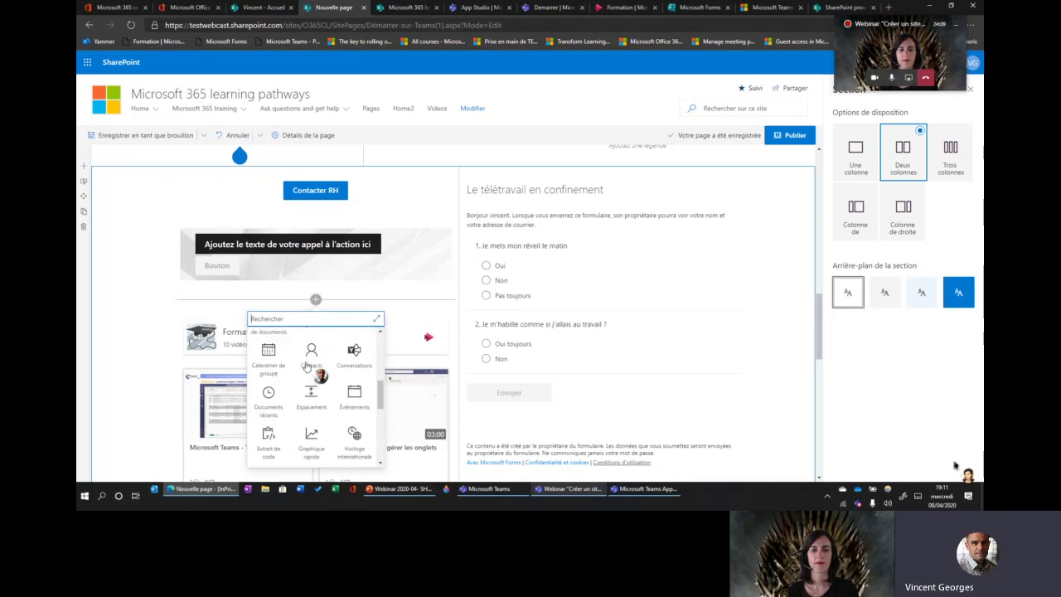
scroll(315, 415, down, 1)
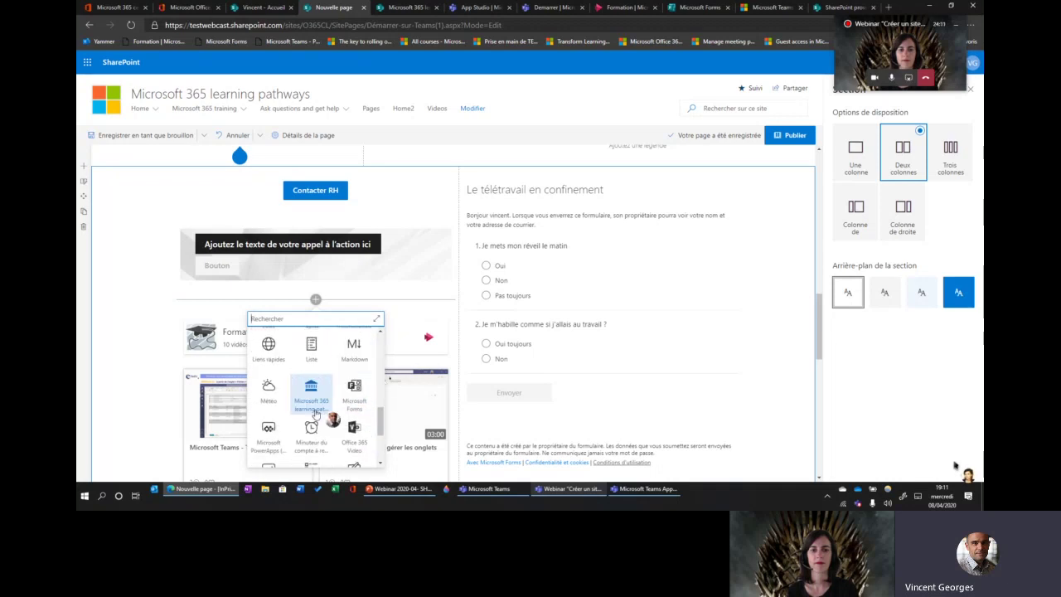
click(310, 396)
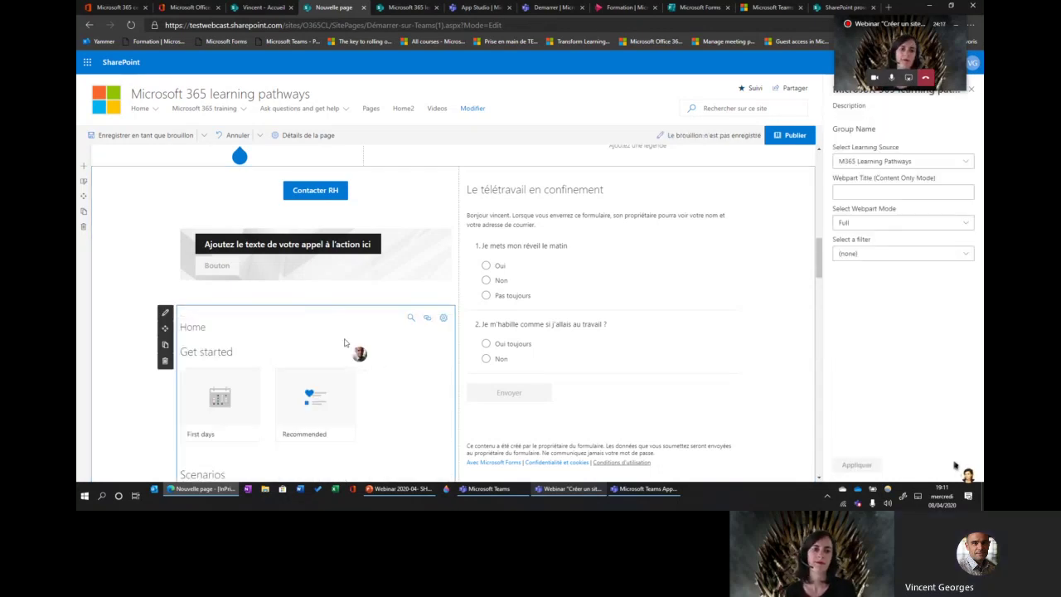
Look through the Get started, Scenarios and Products categories of the learning pathways web part.
scroll(236, 369, down, 2)
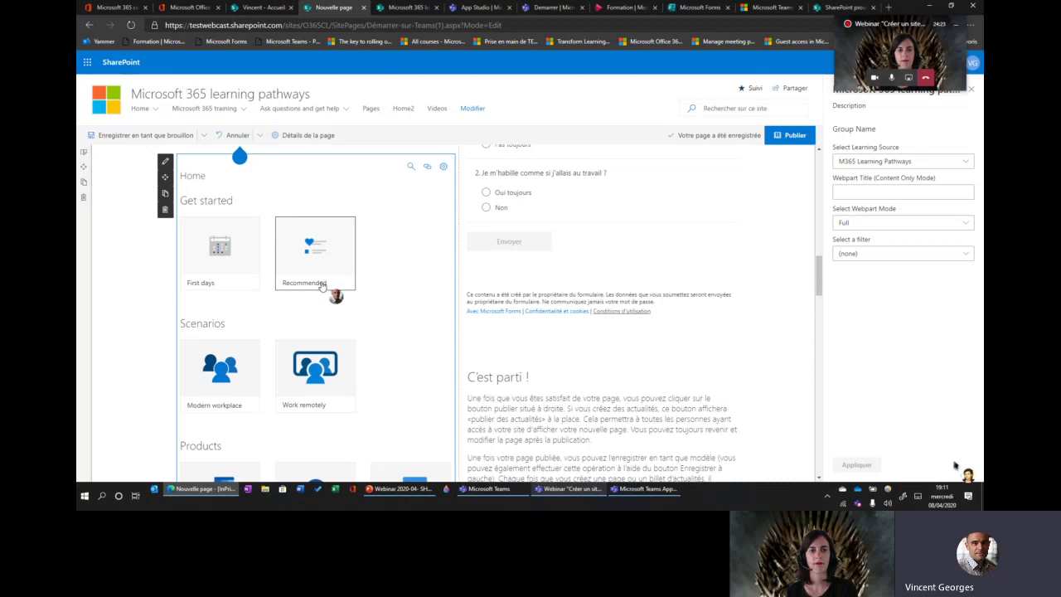
scroll(360, 301, down, 1)
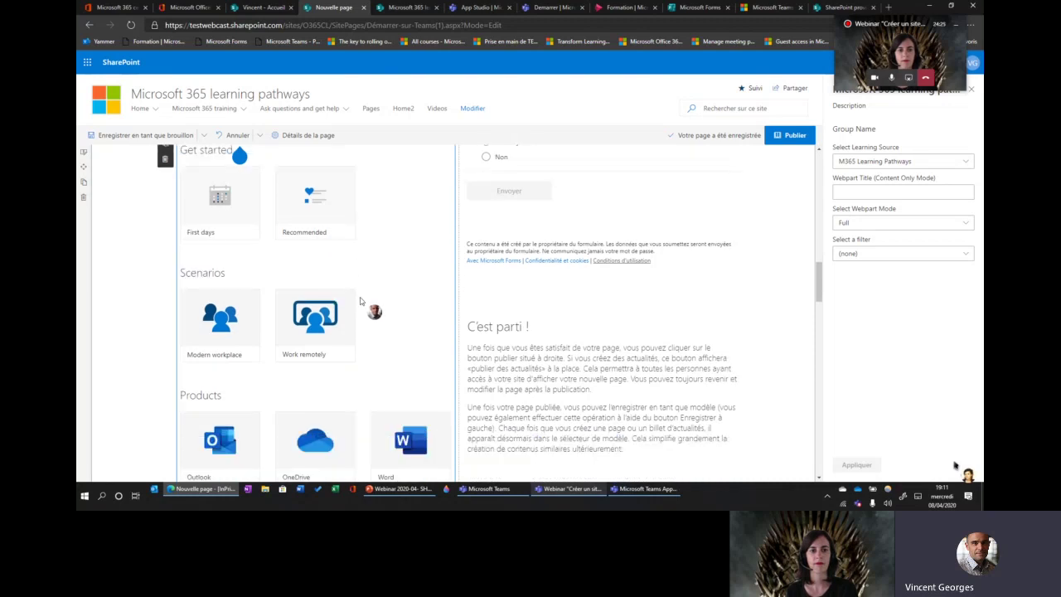
scroll(360, 301, down, 3)
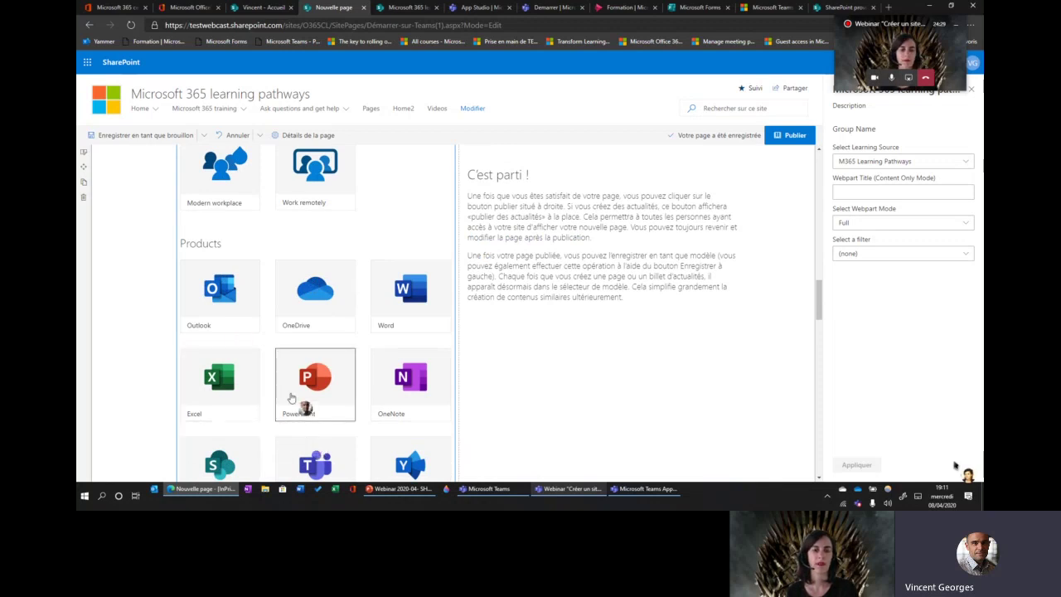
scroll(292, 399, down, 4)
scroll(295, 403, up, 3)
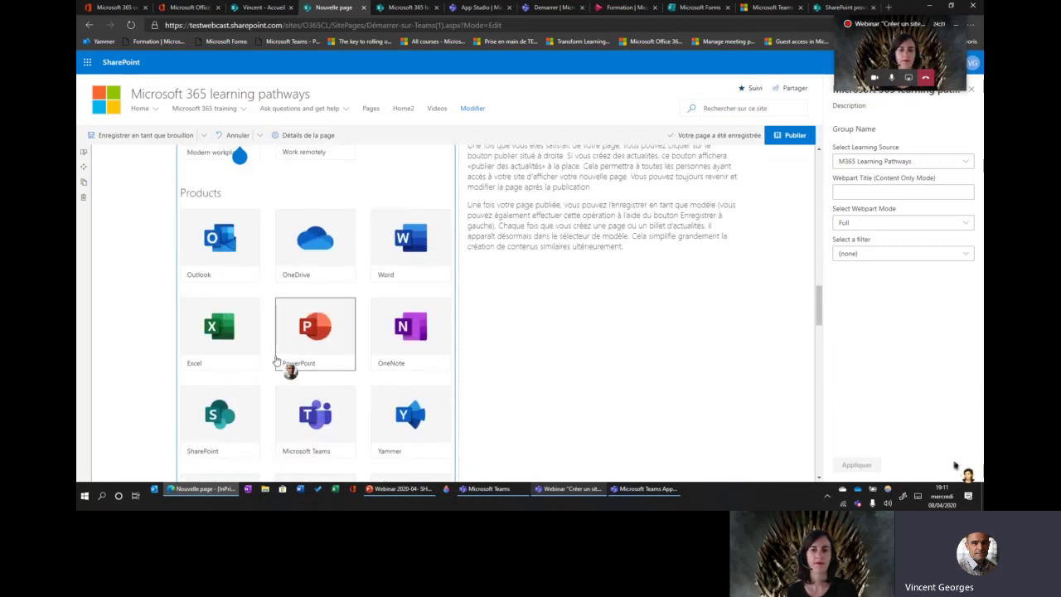
scroll(298, 319, down, 3)
scroll(365, 295, up, 7)
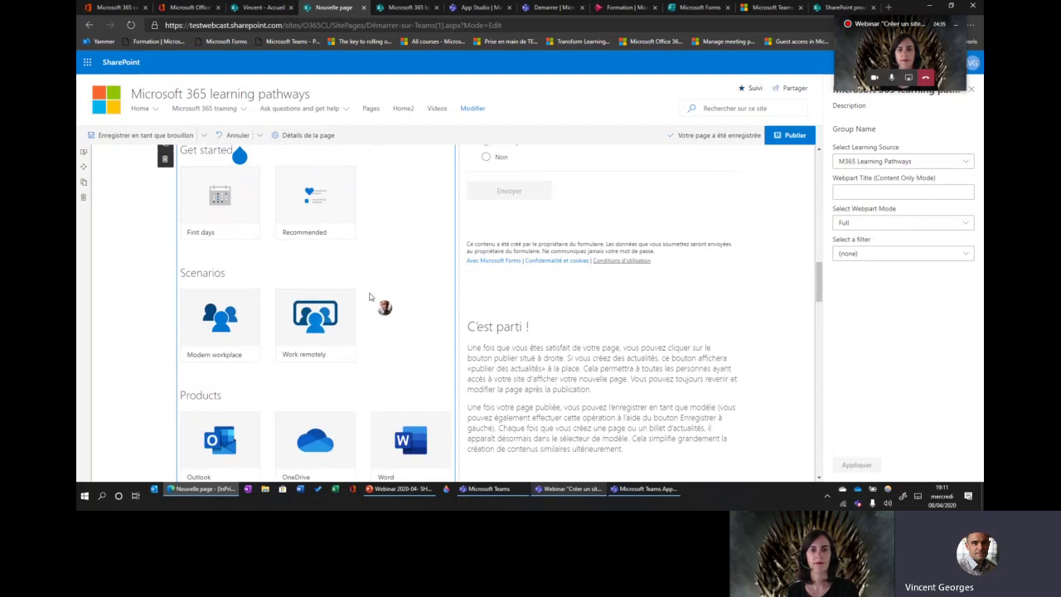
Check the upper part of the page, publish it and dismiss the page-promotion suggestions.
scroll(370, 296, up, 9)
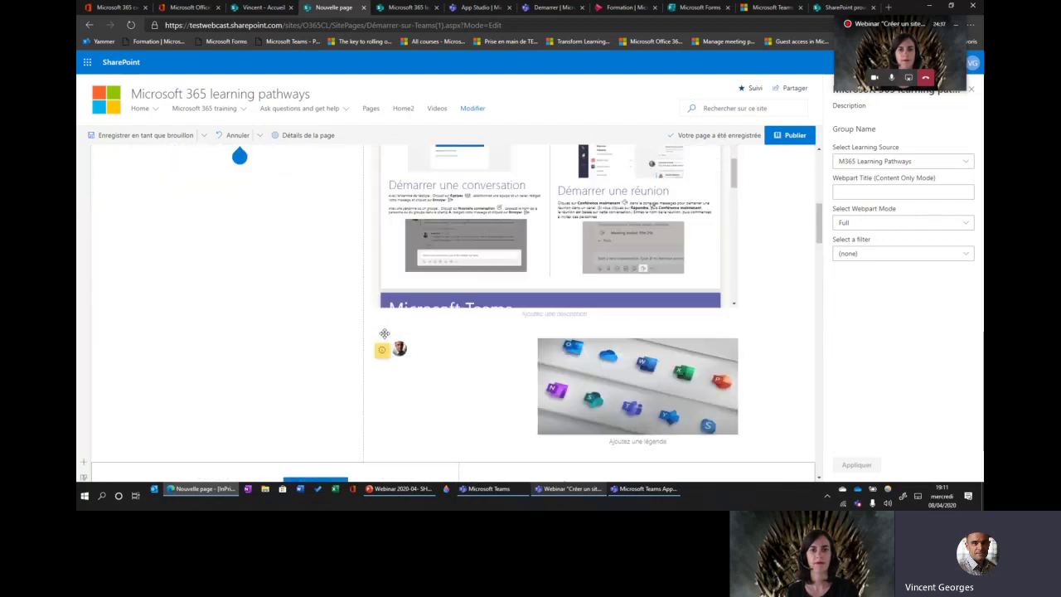
scroll(384, 333, up, 3)
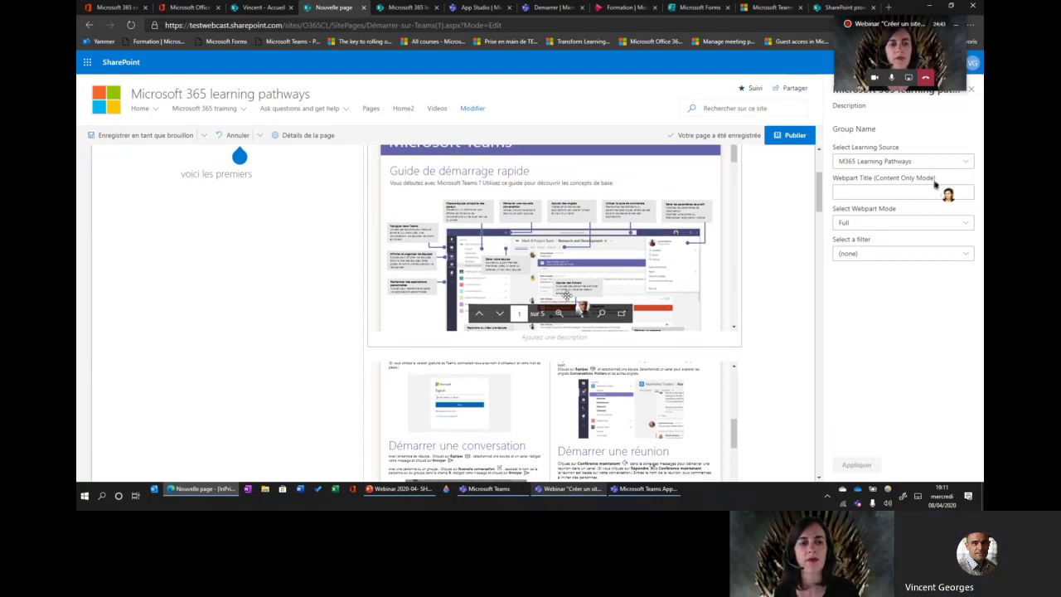
scroll(566, 295, up, 1)
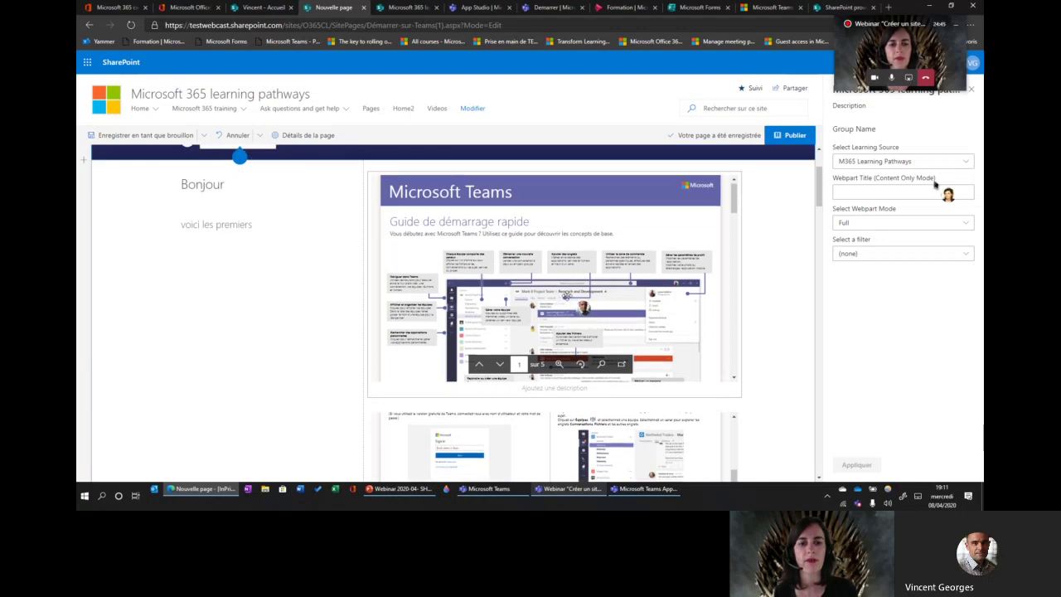
scroll(567, 315, down, 3)
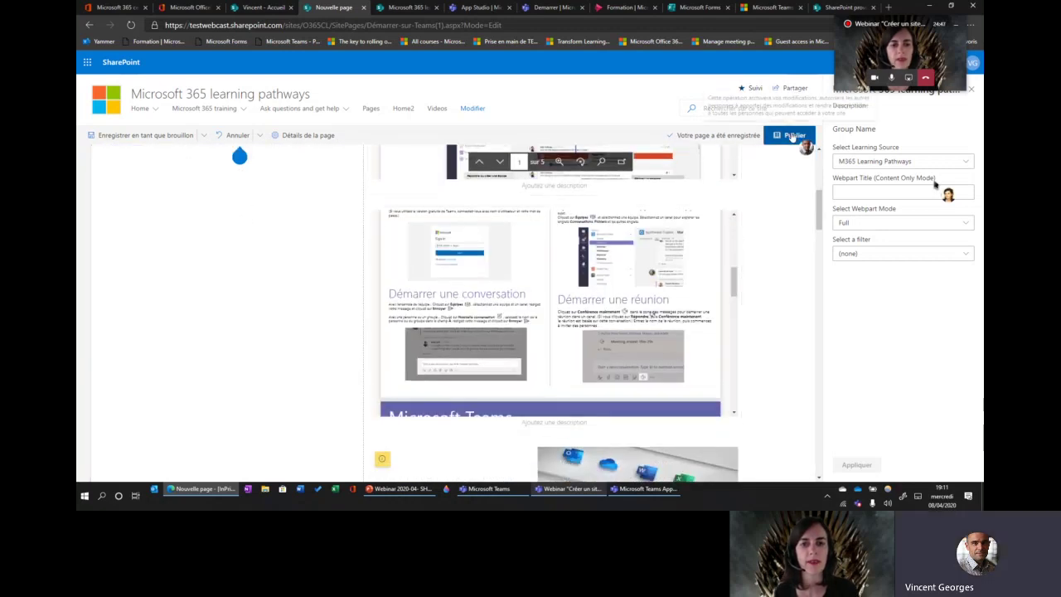
click(793, 135)
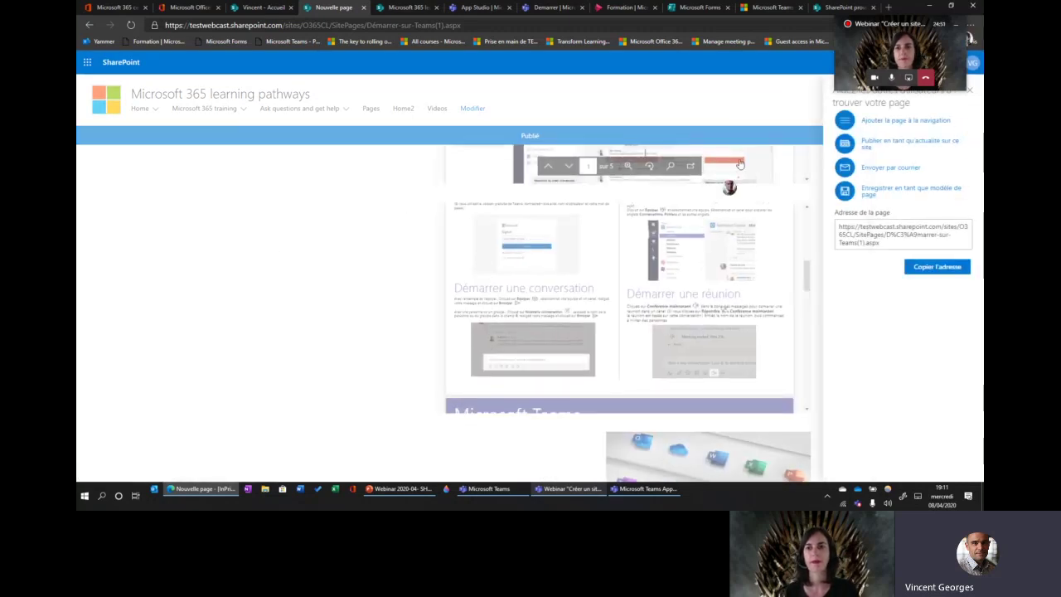
click(969, 91)
Look down the published page and open the Microsoft Teams product in the learning pathways web part.
scroll(318, 350, up, 6)
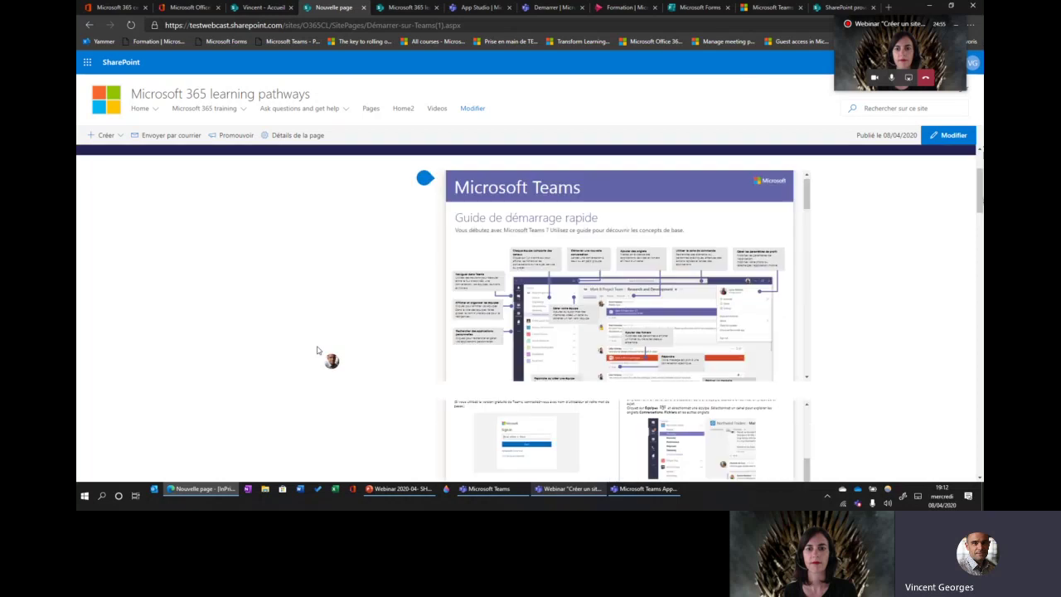
scroll(317, 351, down, 8)
scroll(318, 351, down, 10)
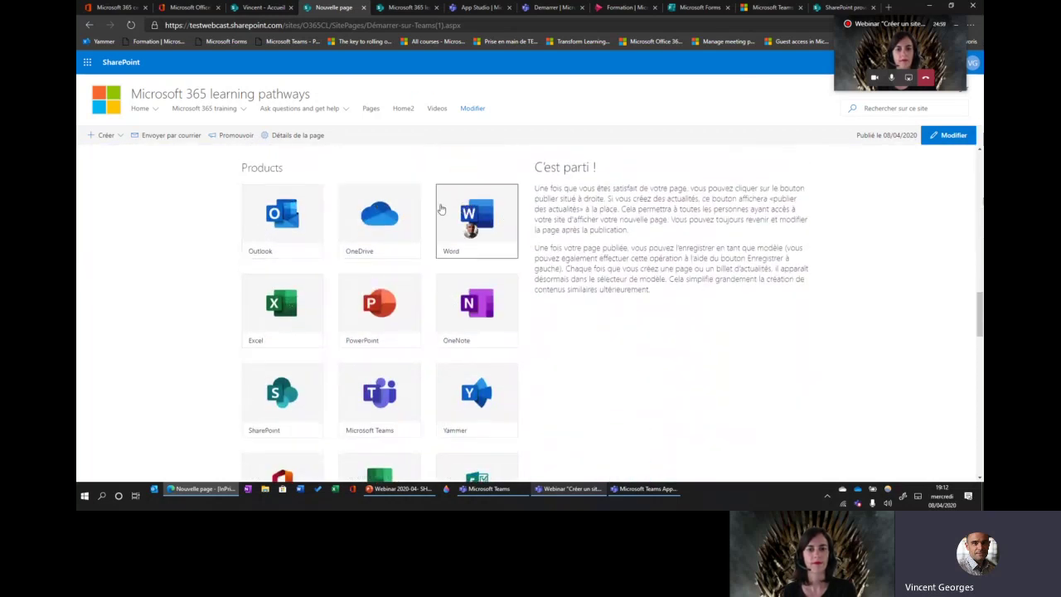
scroll(337, 235, down, 3)
click(365, 236)
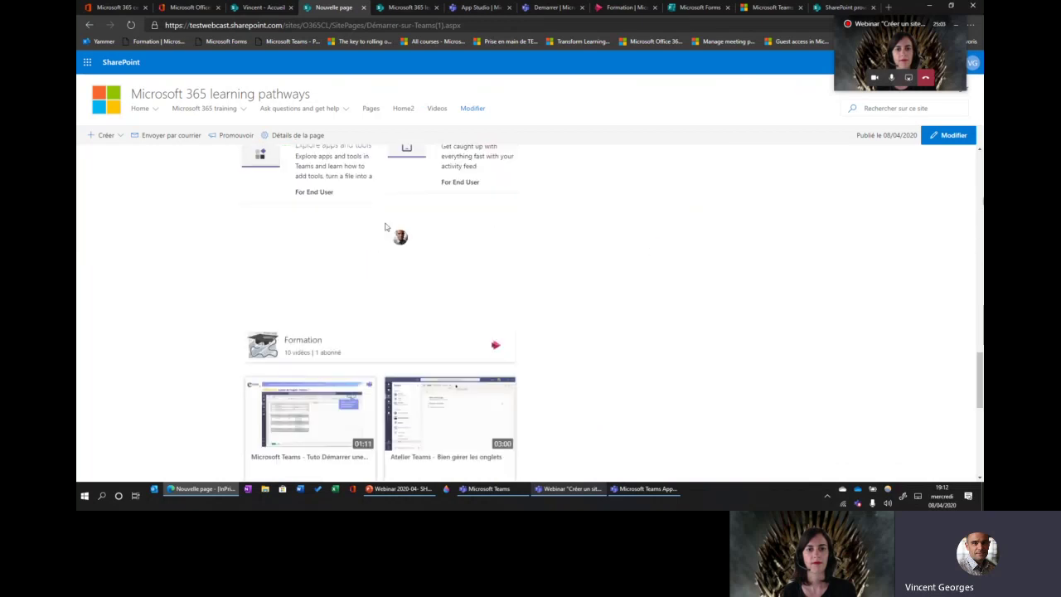
Browse the Microsoft Teams playlists, open "Set up and customize your team" and read through its "Get your team up and running" content.
scroll(515, 257, down, 3)
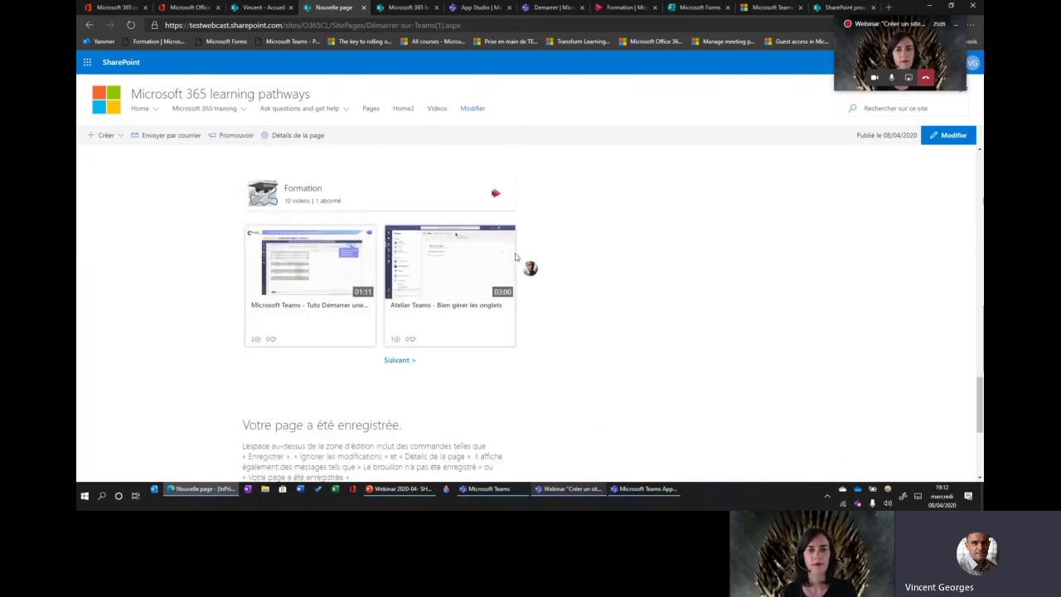
scroll(514, 241, up, 10)
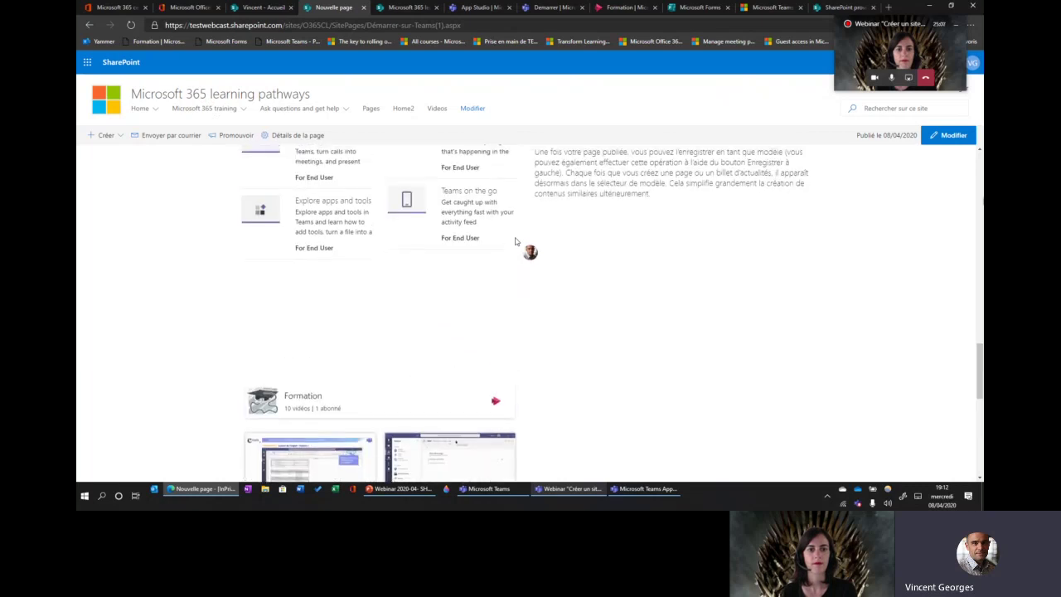
scroll(514, 241, up, 1)
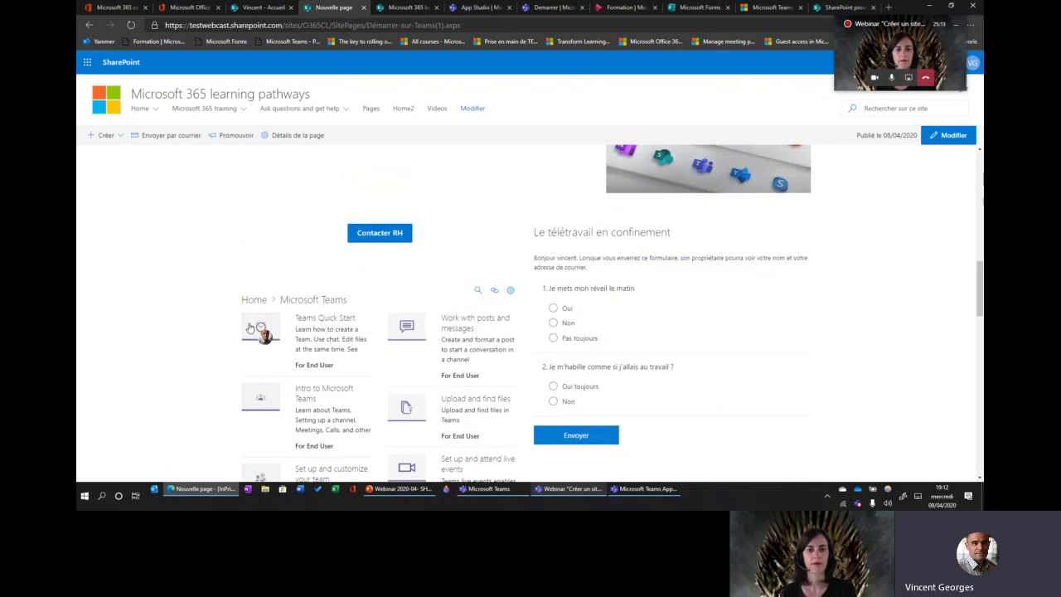
scroll(429, 319, down, 3)
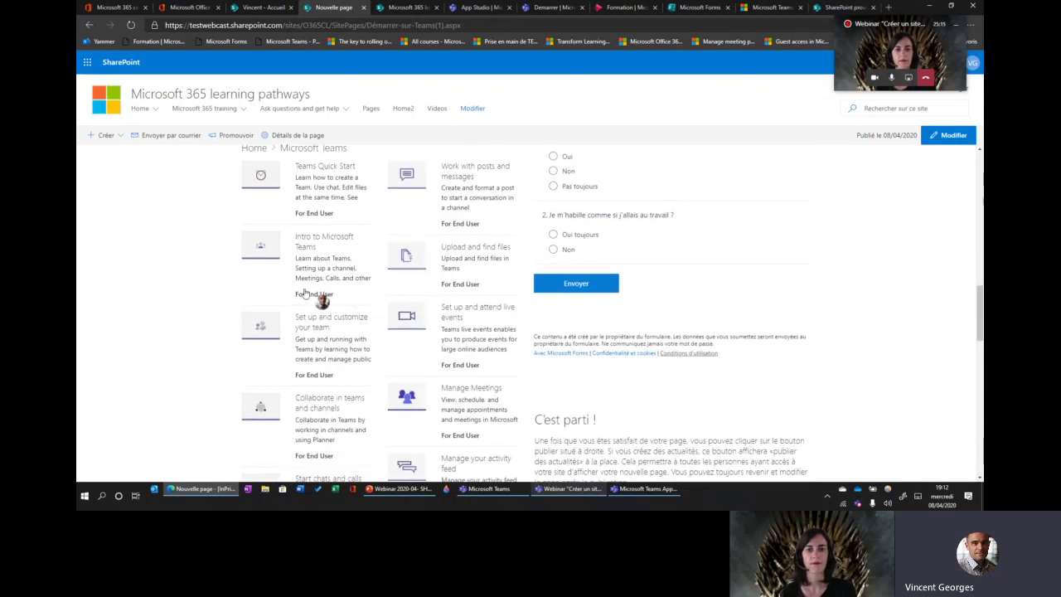
click(260, 330)
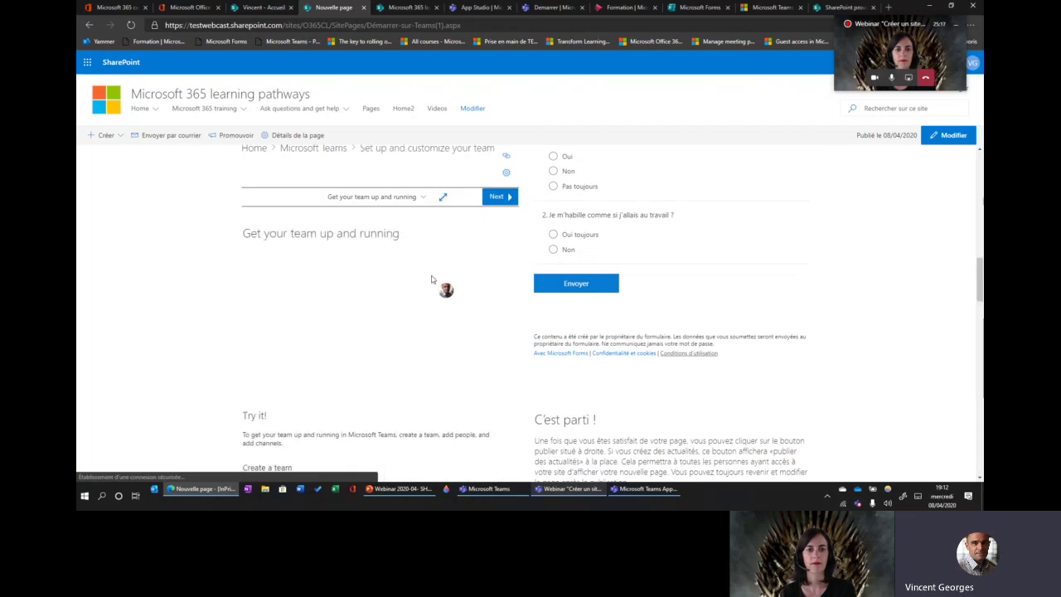
scroll(432, 278, down, 5)
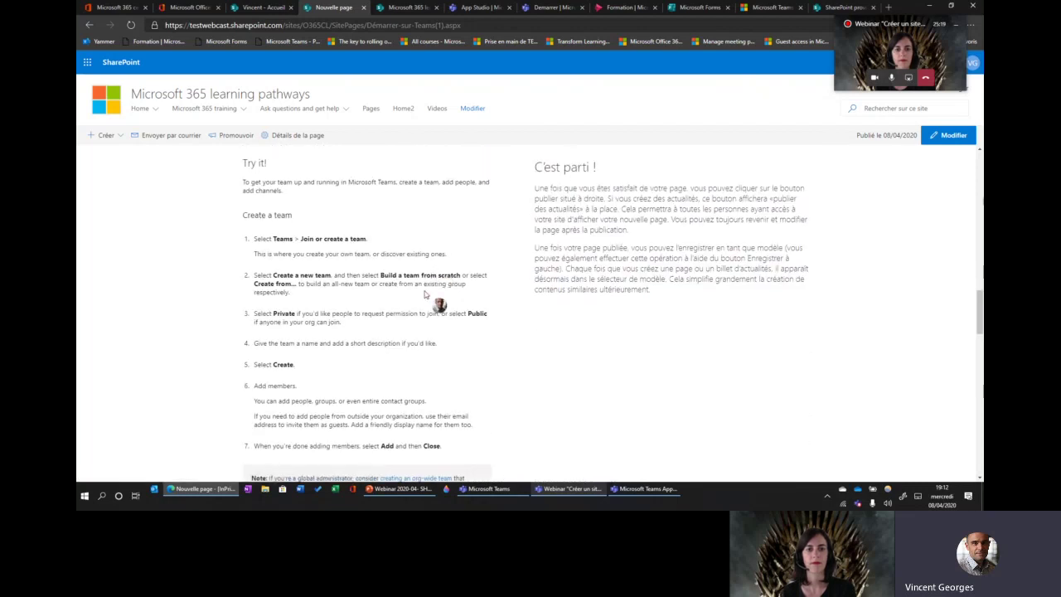
scroll(423, 294, up, 5)
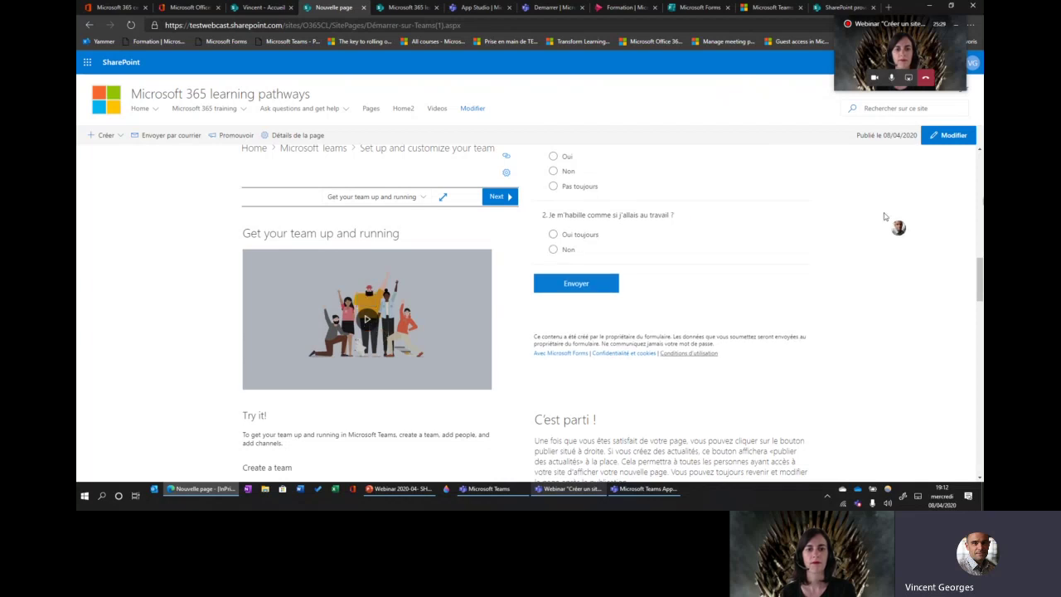
Reopen the page for editing, check it up to the title banner and republish it.
click(948, 137)
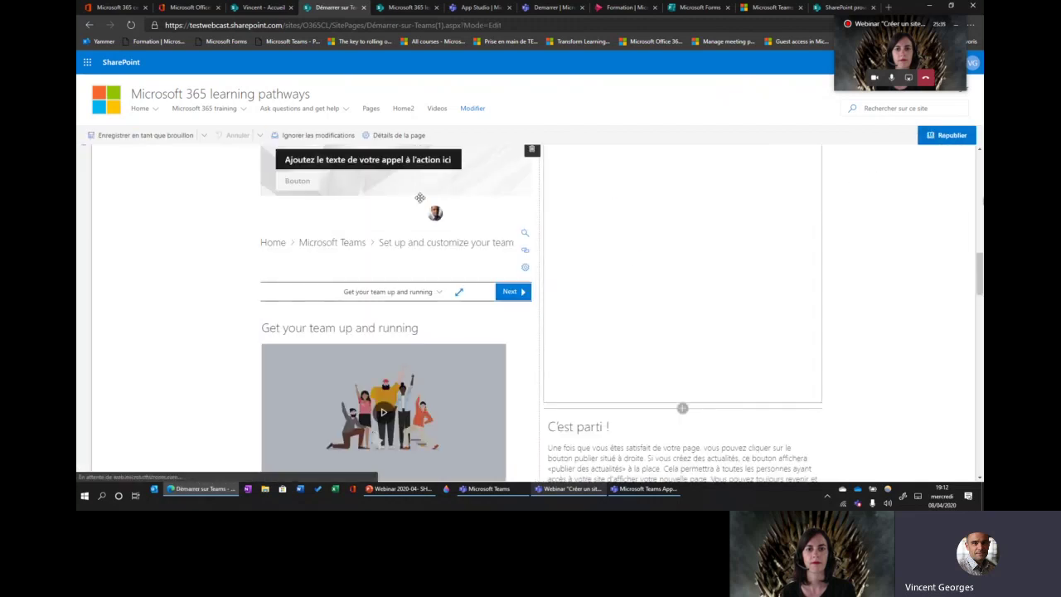
scroll(428, 202, down, 1)
scroll(539, 219, up, 8)
scroll(540, 220, up, 5)
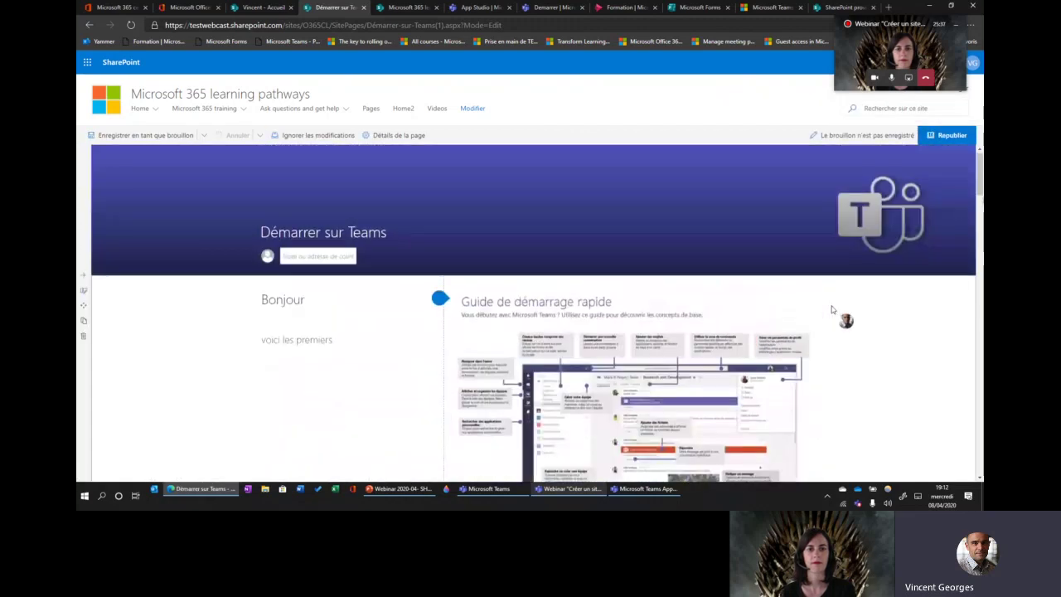
click(951, 135)
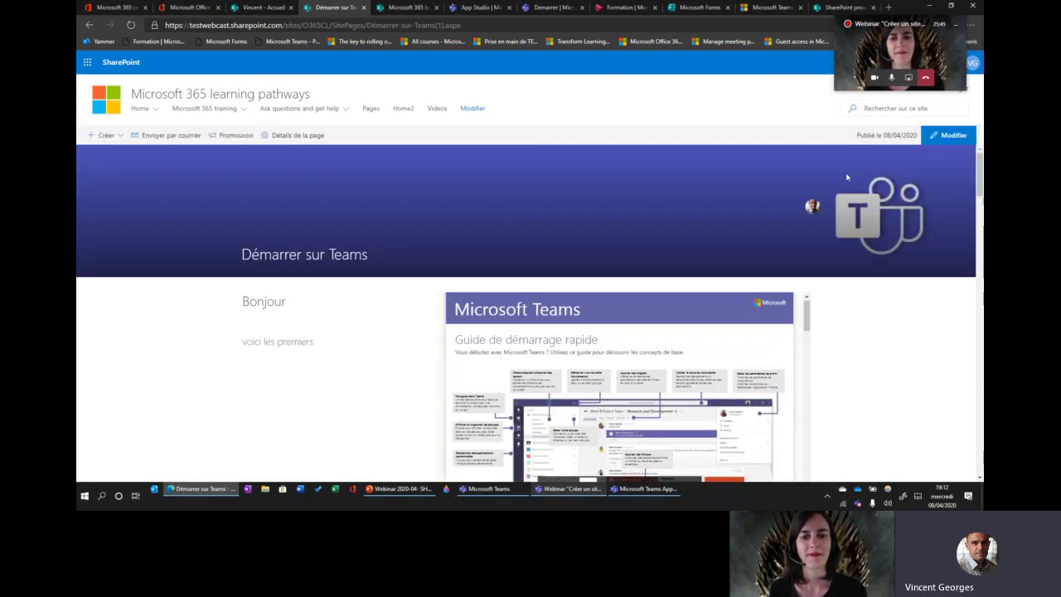
Put the page back in edit mode and examine the full list of web parts available below the "voici les premiers" text.
click(950, 135)
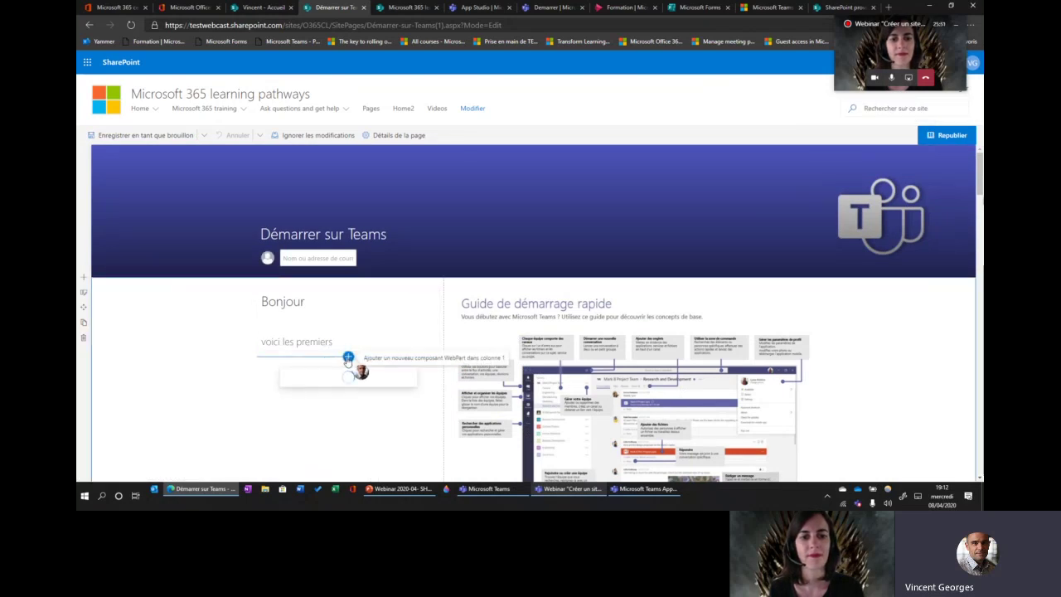
click(348, 357)
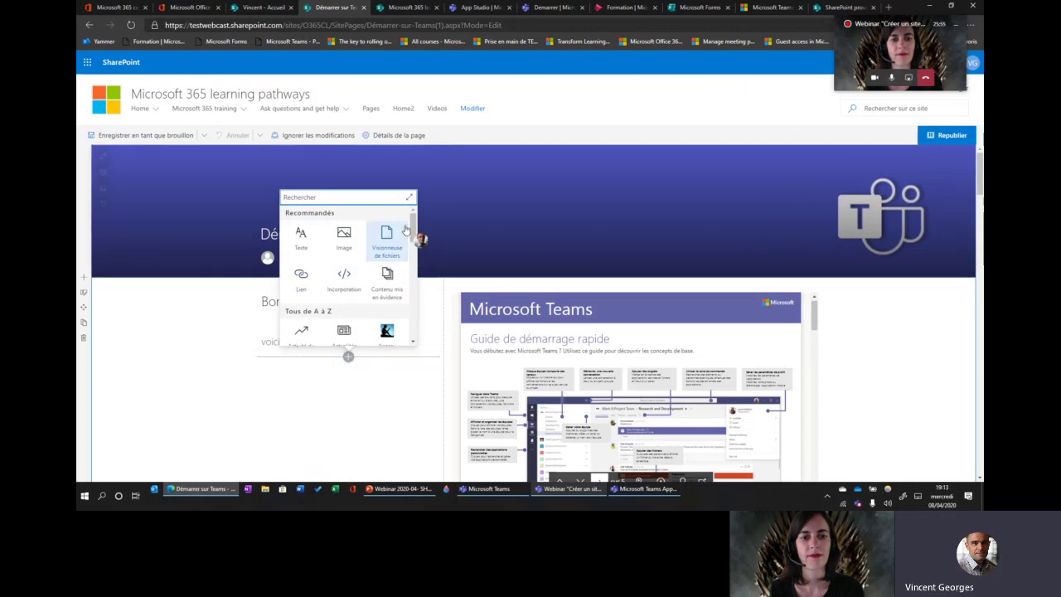
scroll(414, 238, down, 1)
scroll(414, 238, down, 1)
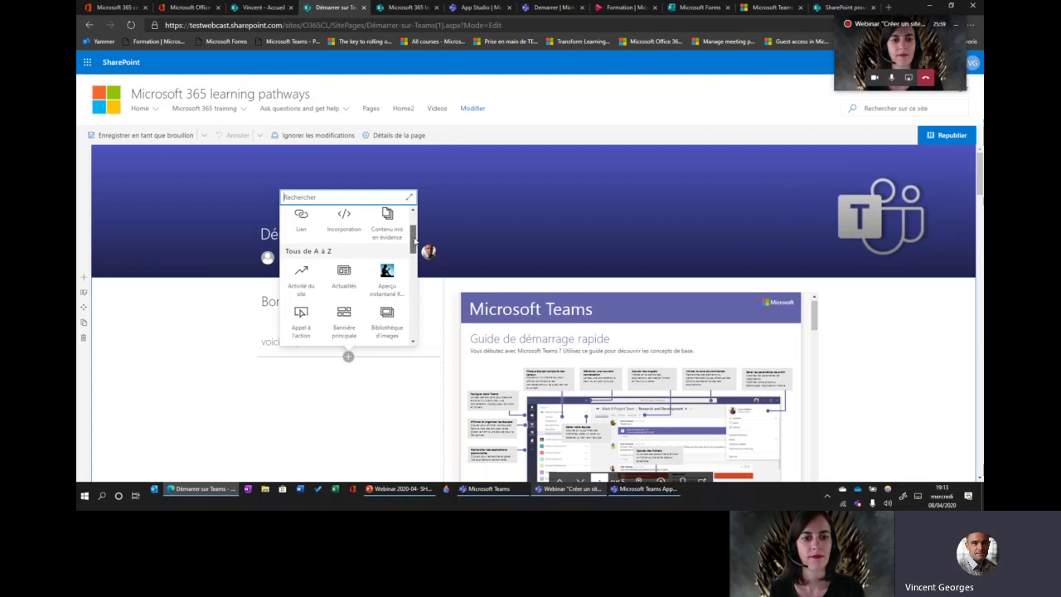
drag(415, 240, 416, 246)
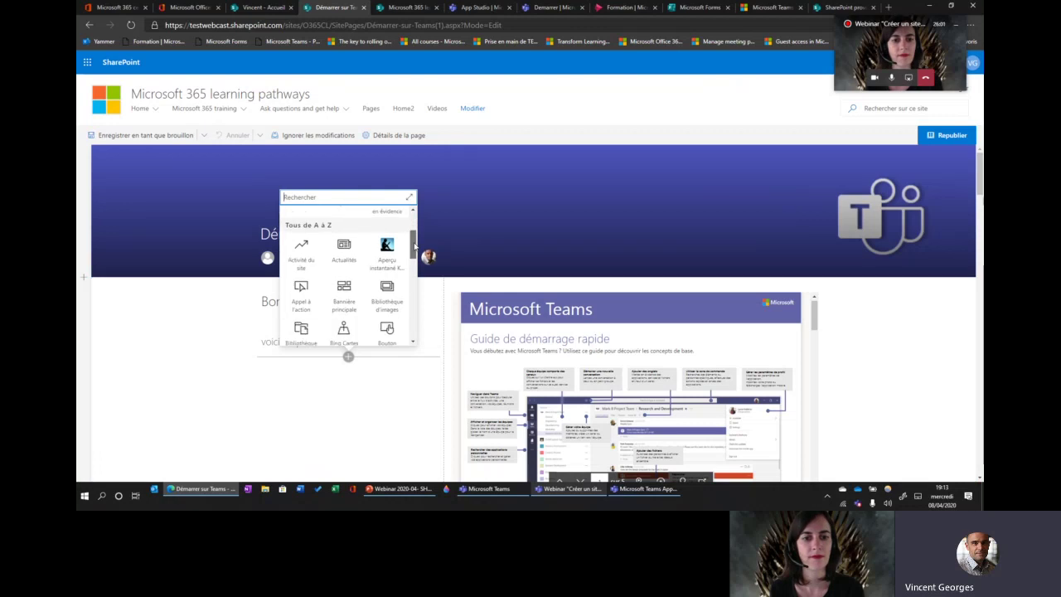
drag(415, 245, 414, 286)
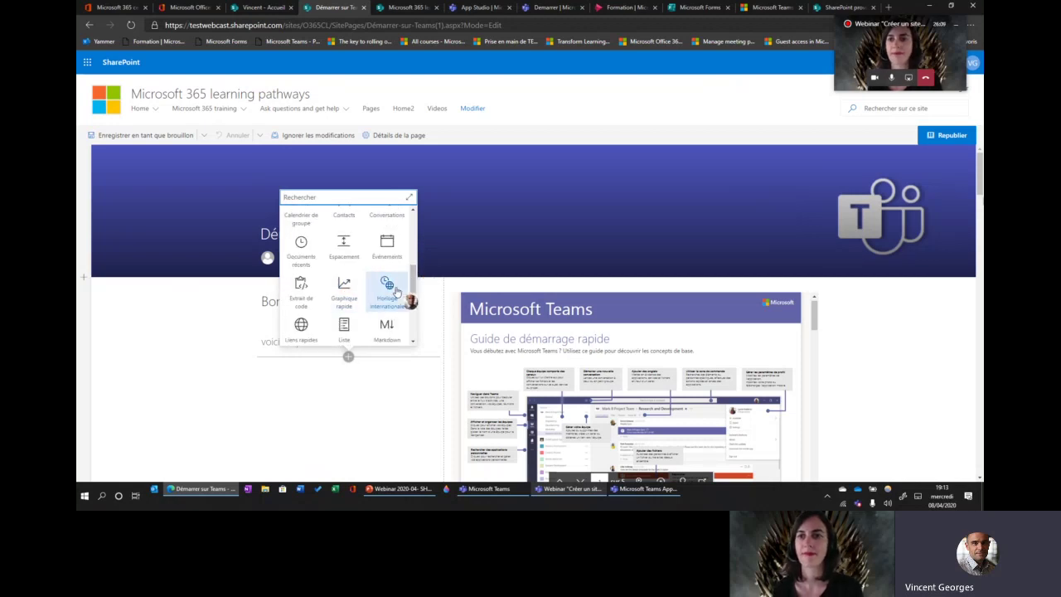
drag(414, 278, 414, 314)
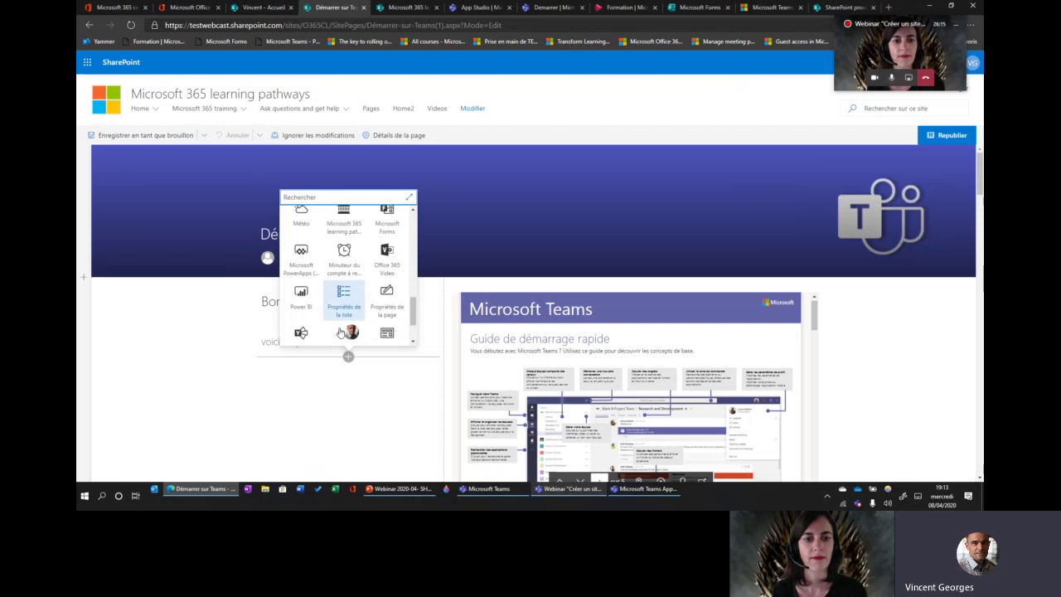
drag(413, 317, 412, 328)
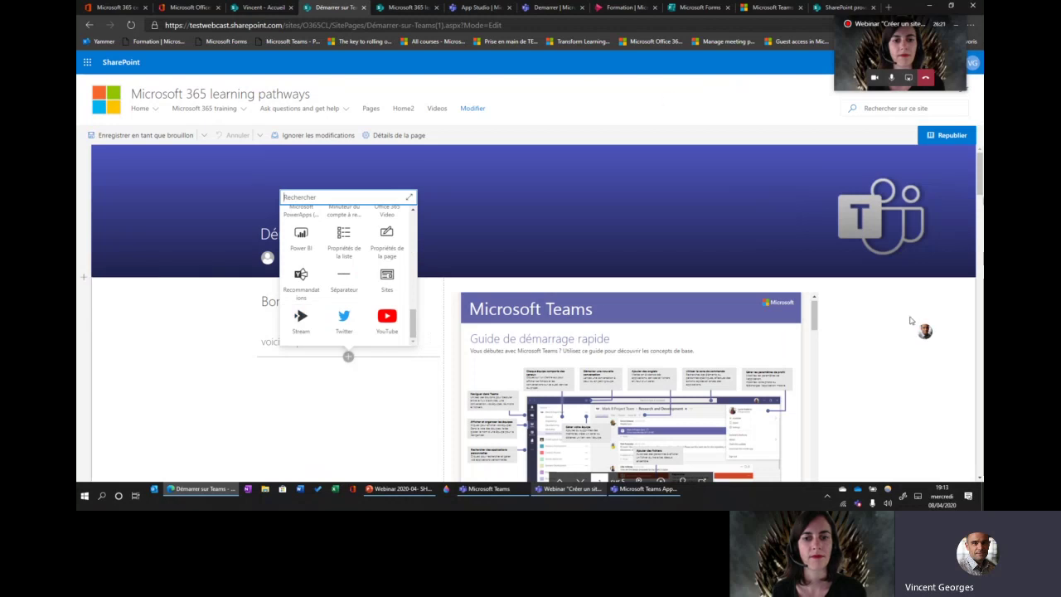
Dismiss the web part list, republish the "Démarrer sur Teams" page and copy its web address.
click(419, 384)
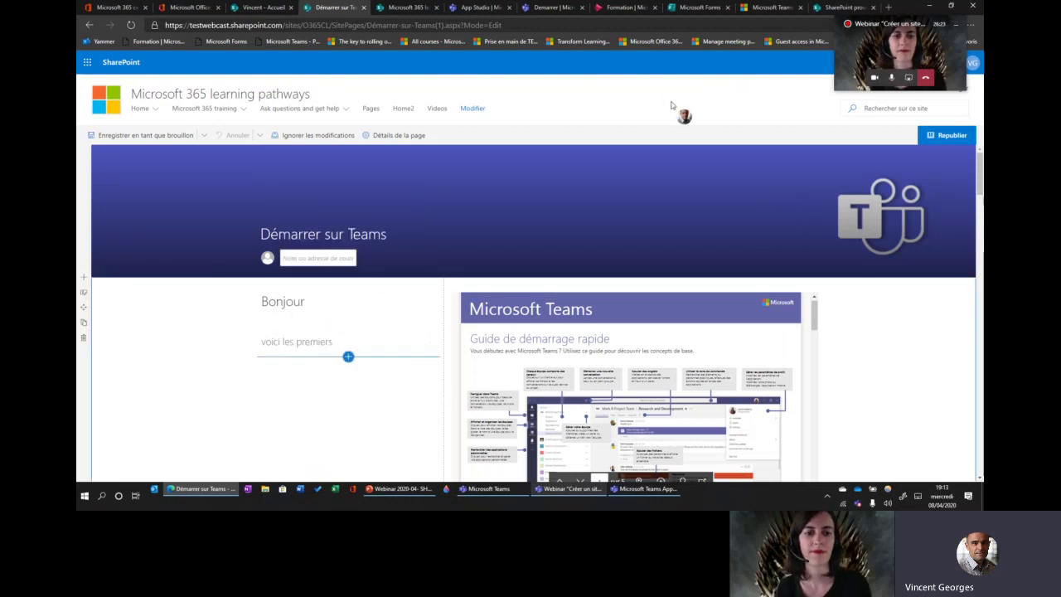
click(949, 136)
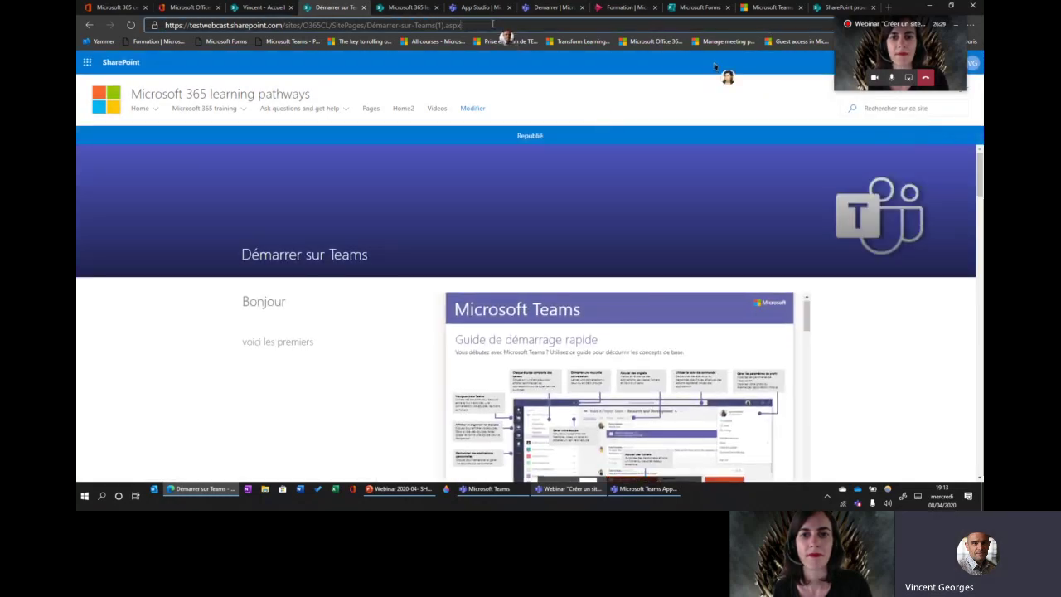
click(492, 24)
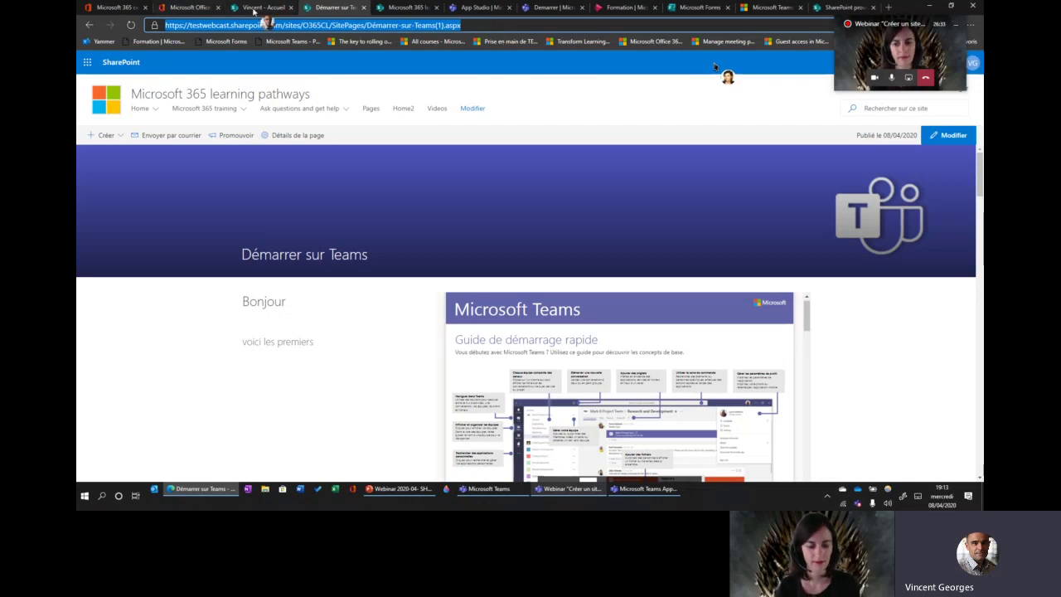
Edit the communication site's home page and link the hero tile below "En savoir plus sur votre site Communication" to /sites/O365CL/SitePages/Démarrer-sur-Teams(1).aspx.
click(397, 10)
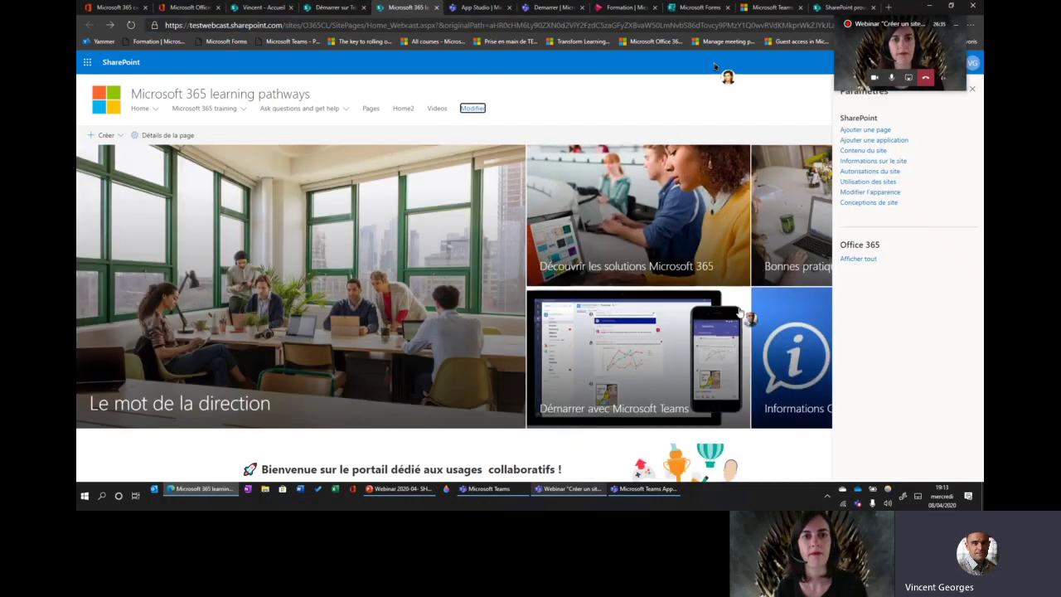
click(275, 10)
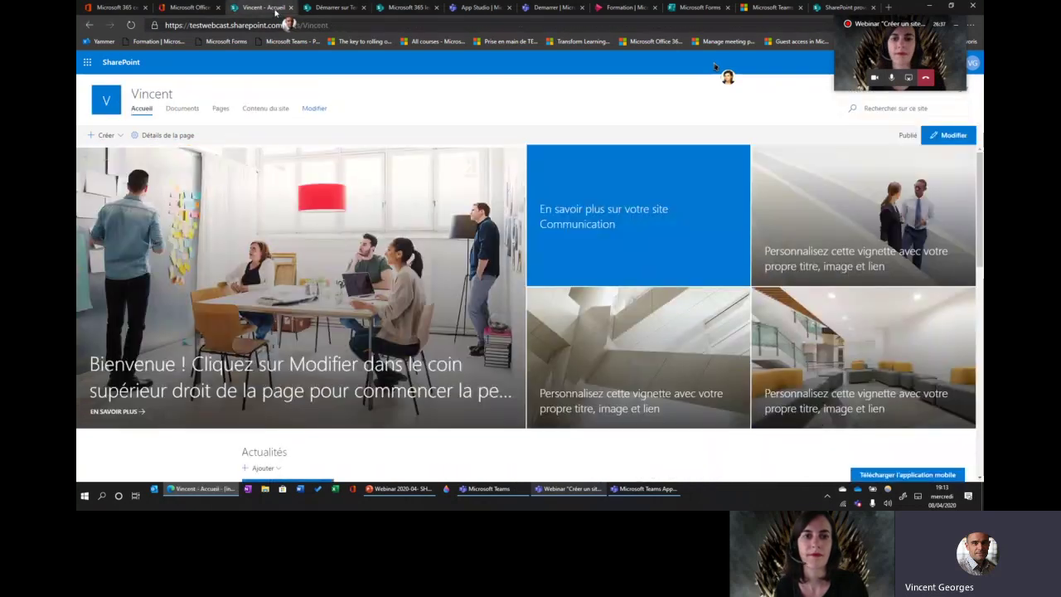
click(958, 139)
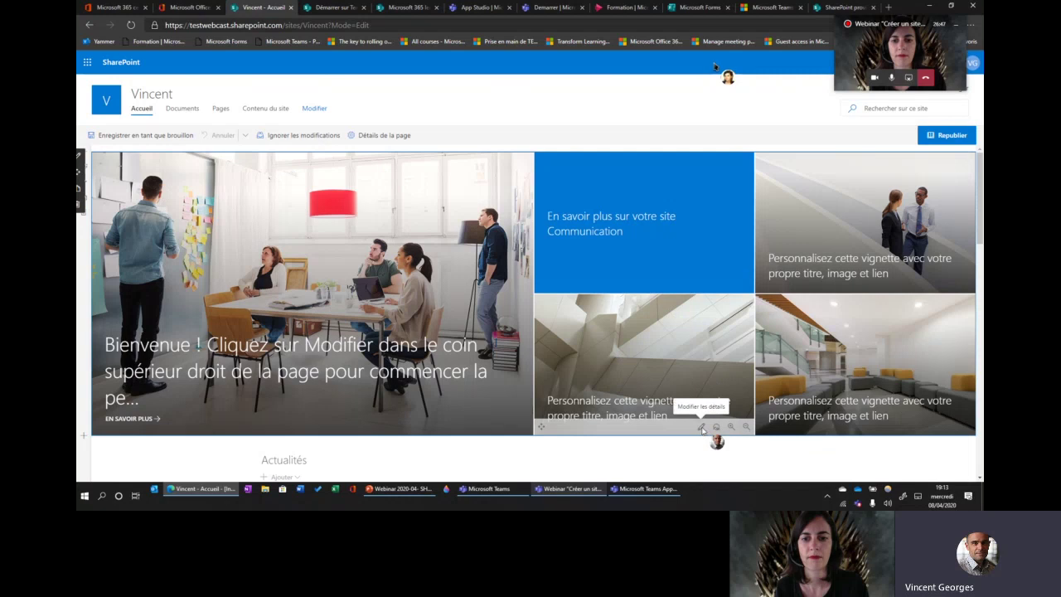
click(702, 428)
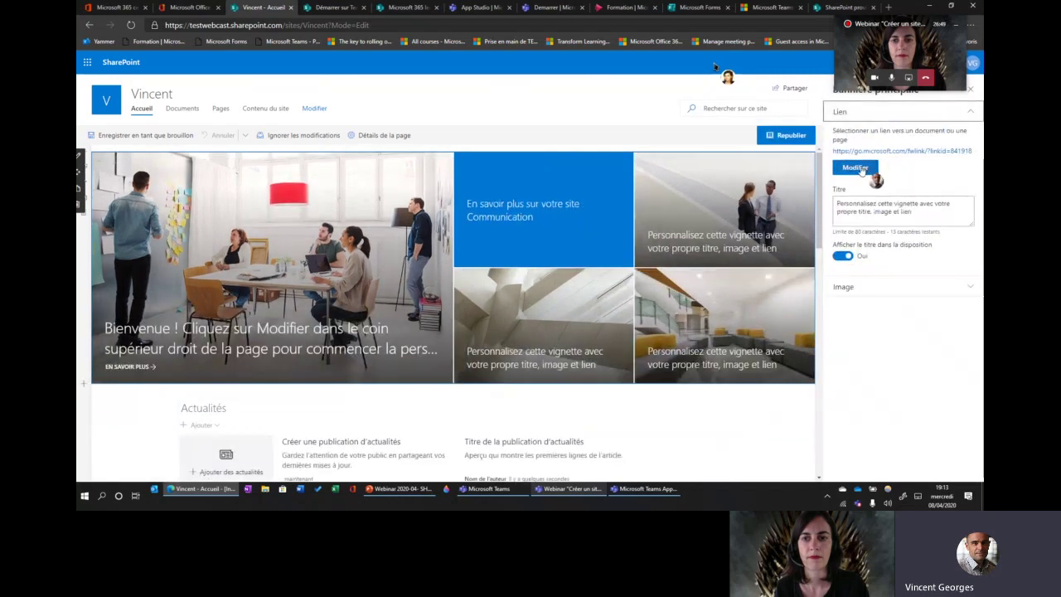
click(867, 169)
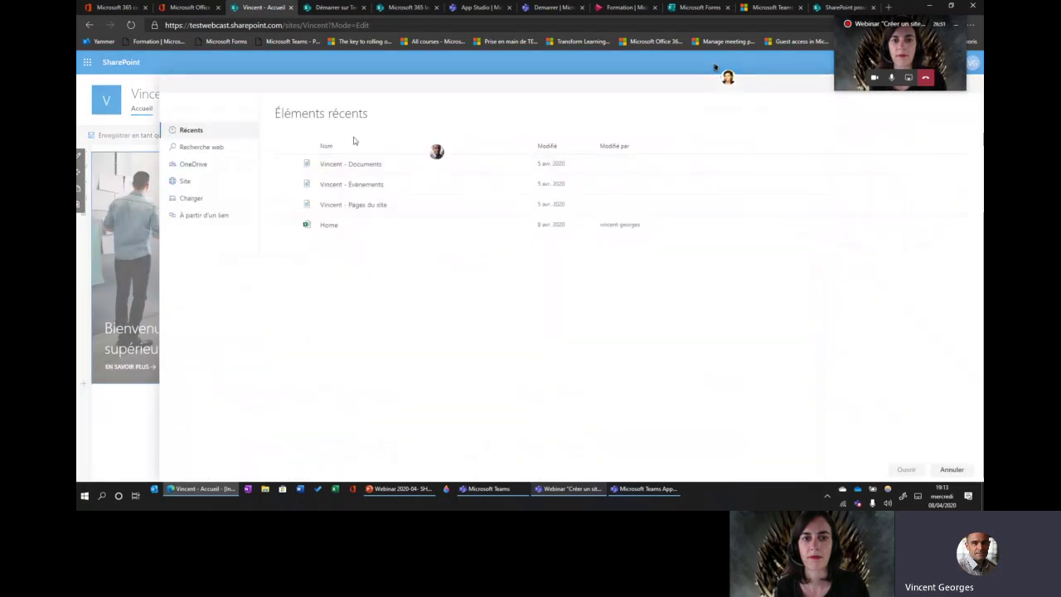
click(204, 214)
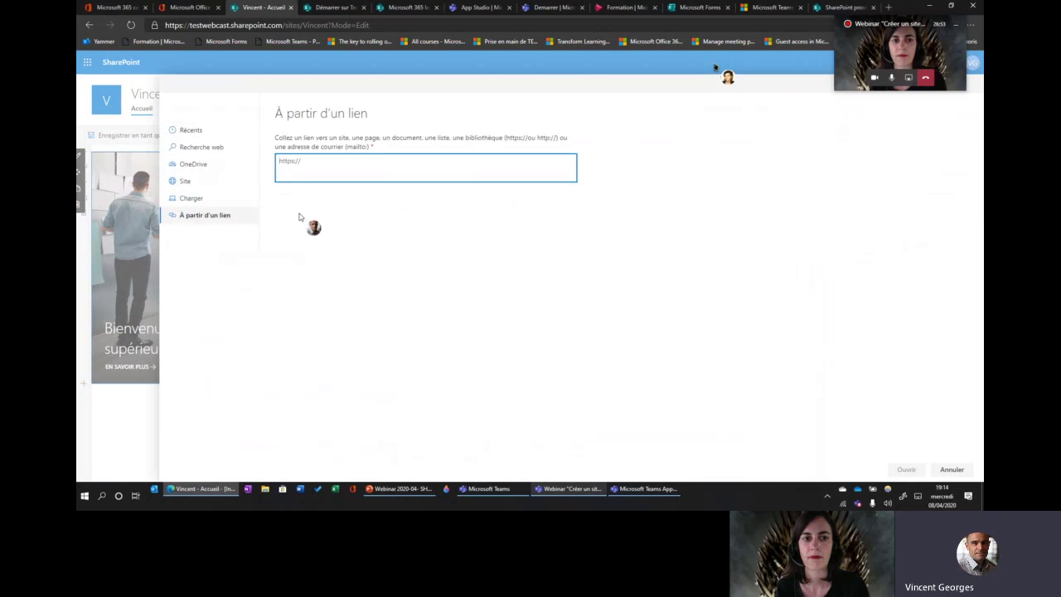
text(https://testwebcast.sharepoint.com/sites/O365CL/SitePages/D%C3%A9marrer-sur-Teams(1).aspx)
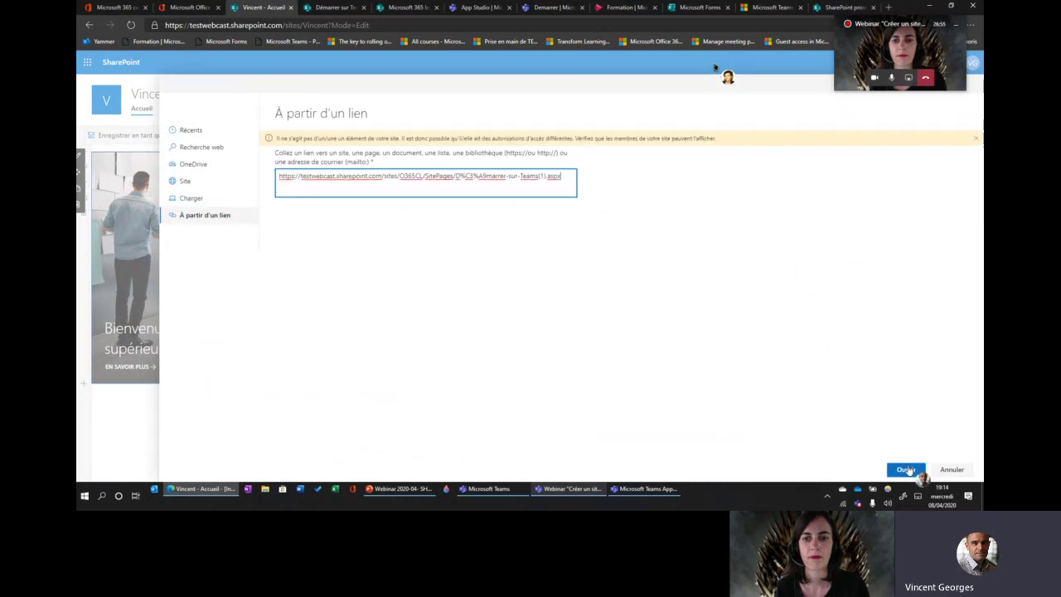
click(907, 469)
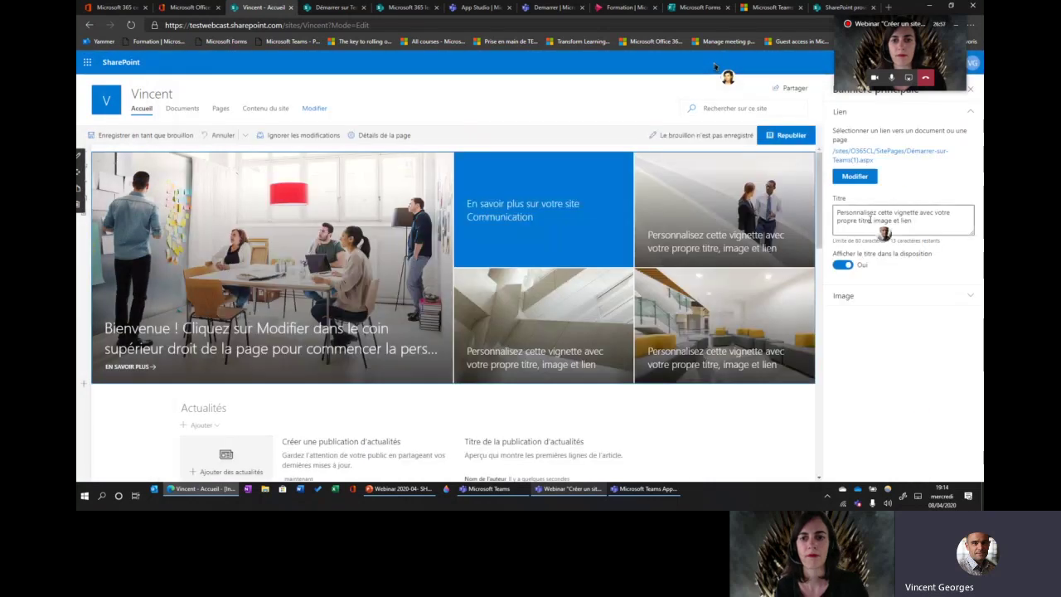
Replace the linked hero tile's title with "Demarrer" and republish the home page.
drag(915, 220, 837, 212)
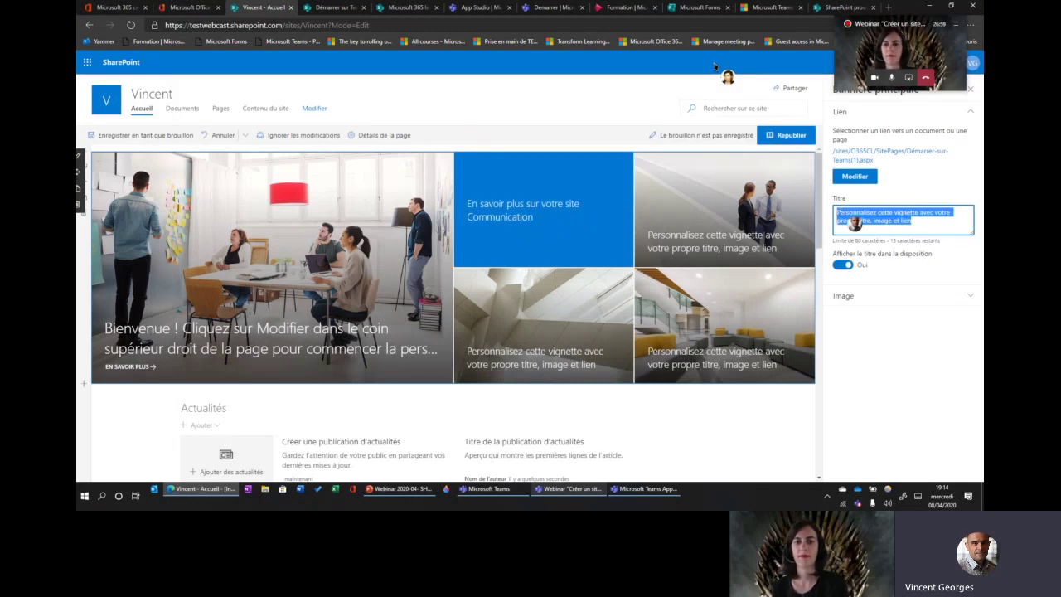
text(Dém)
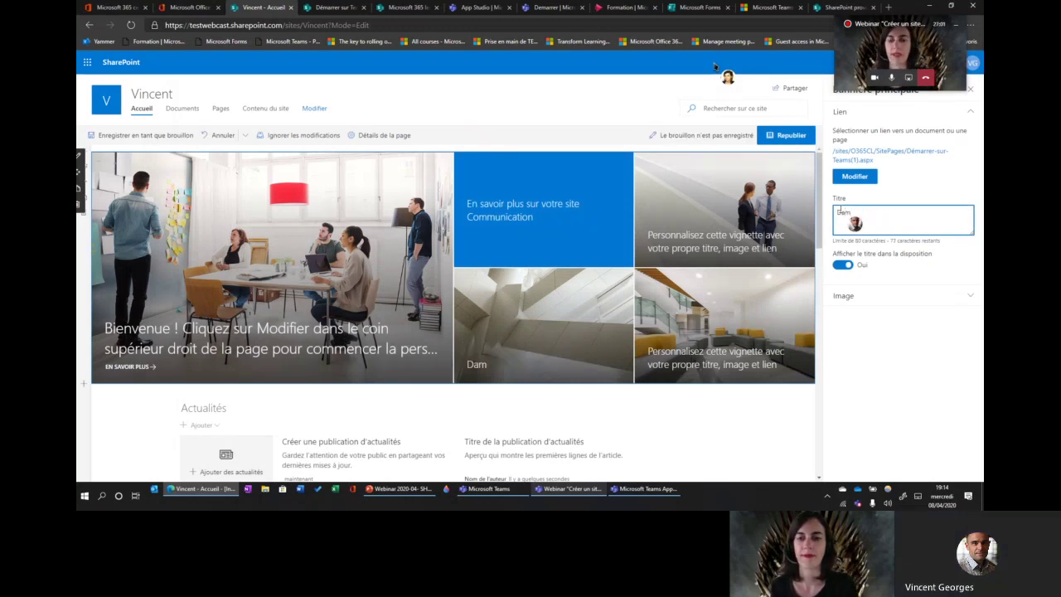
text(arrer)
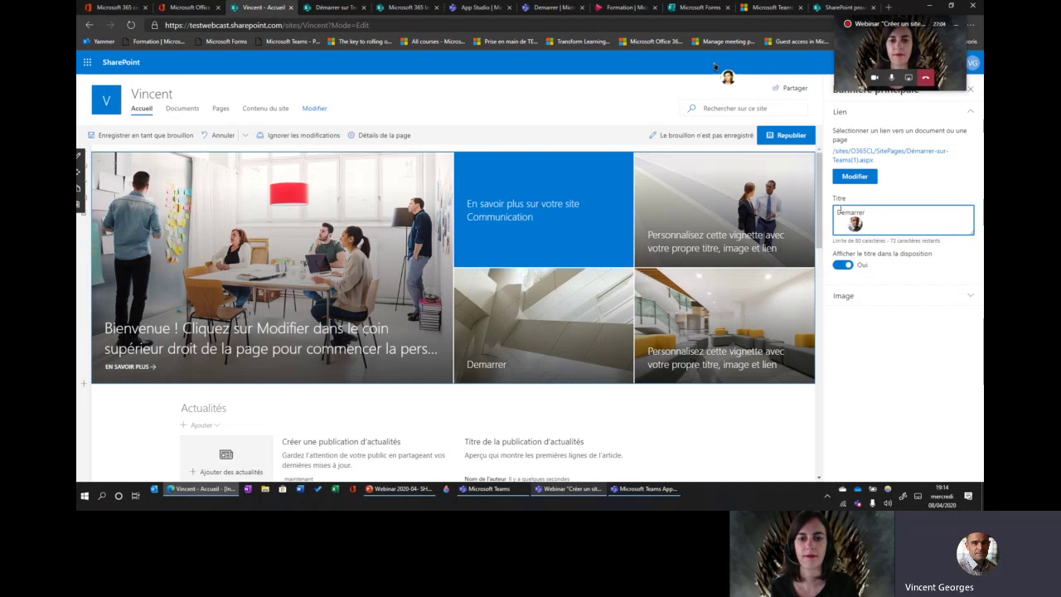
click(795, 136)
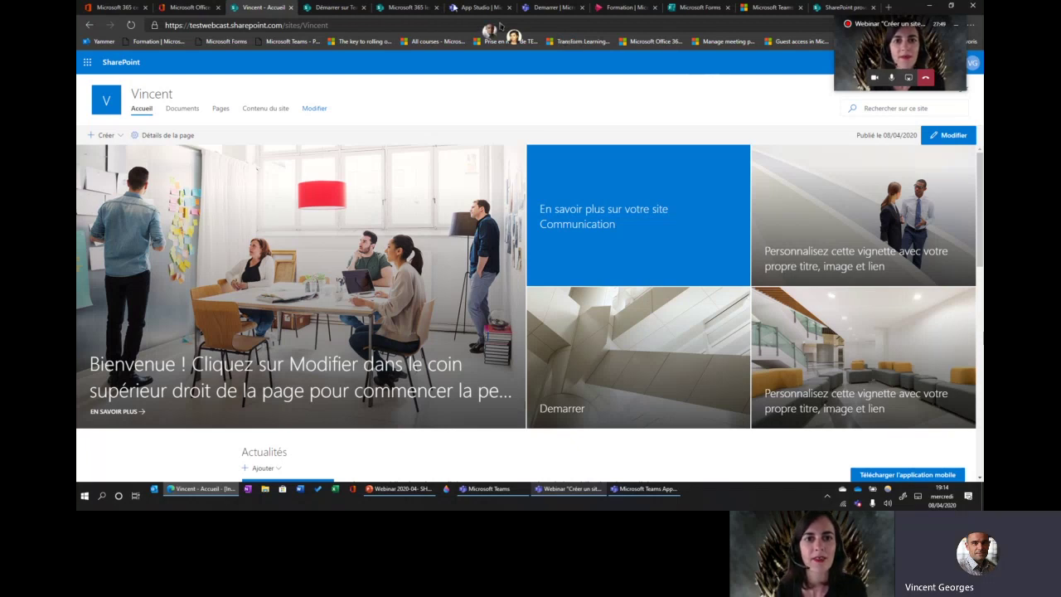
Open the Home2 page of the Microsoft 365 learning pathways site and close the settings pane.
click(409, 8)
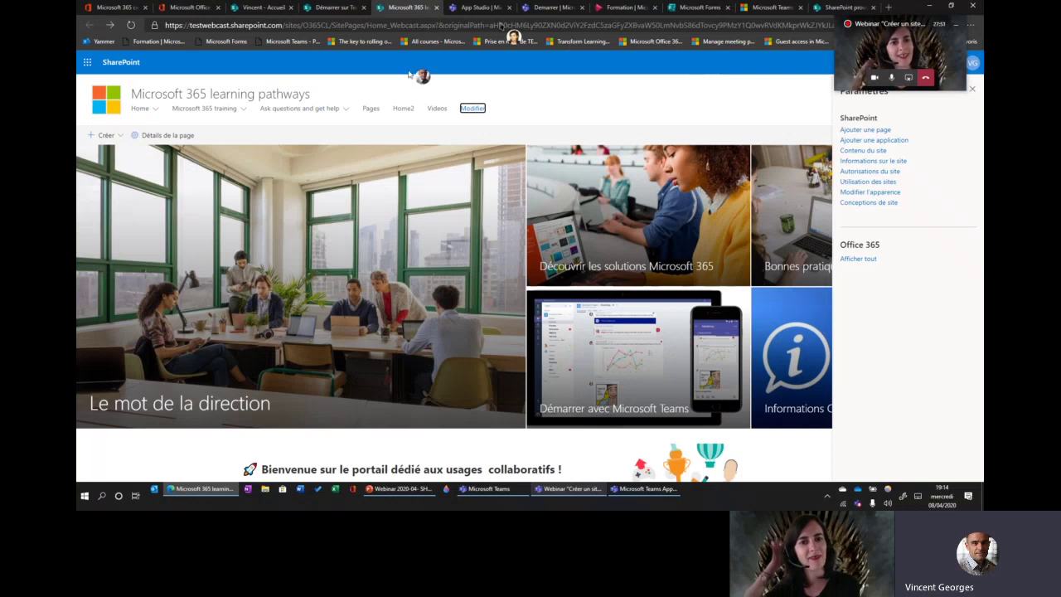
click(404, 109)
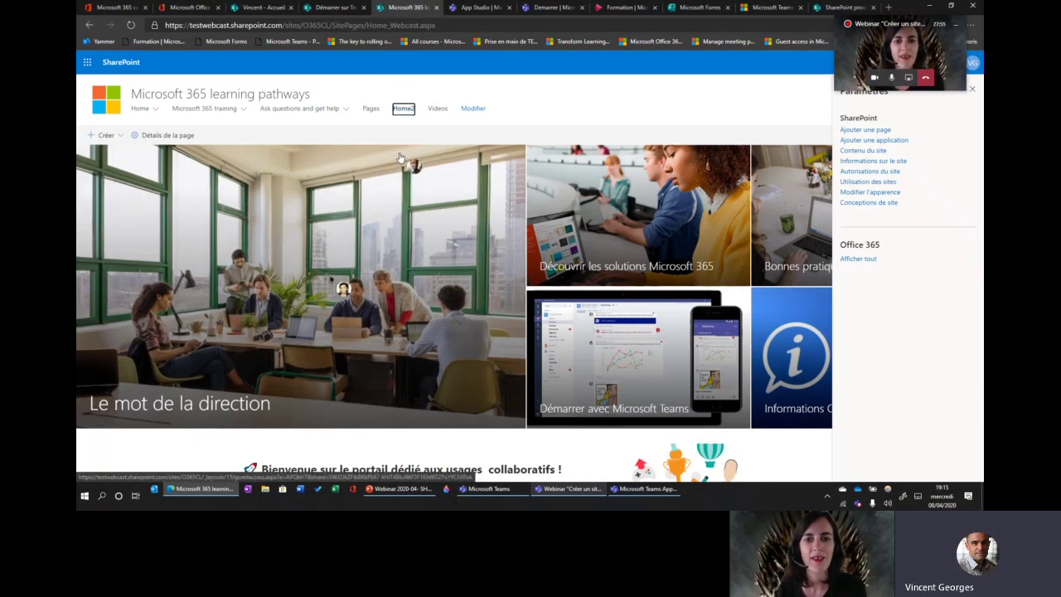
click(972, 88)
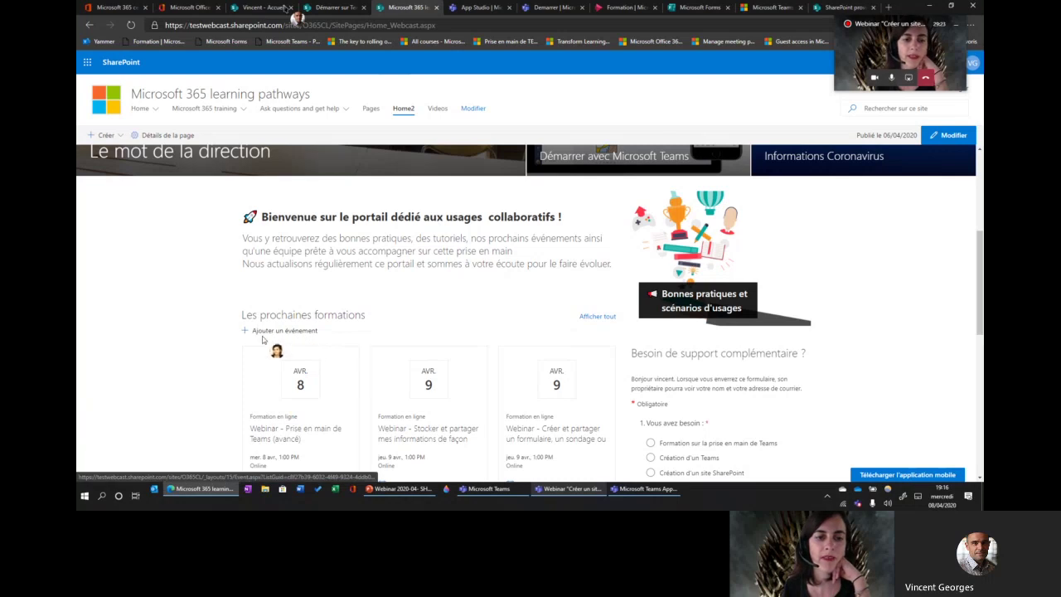
Open the "Webinar - Prise en main de Teams (avancé)" event from "Les prochaines formations" and read its details.
click(290, 391)
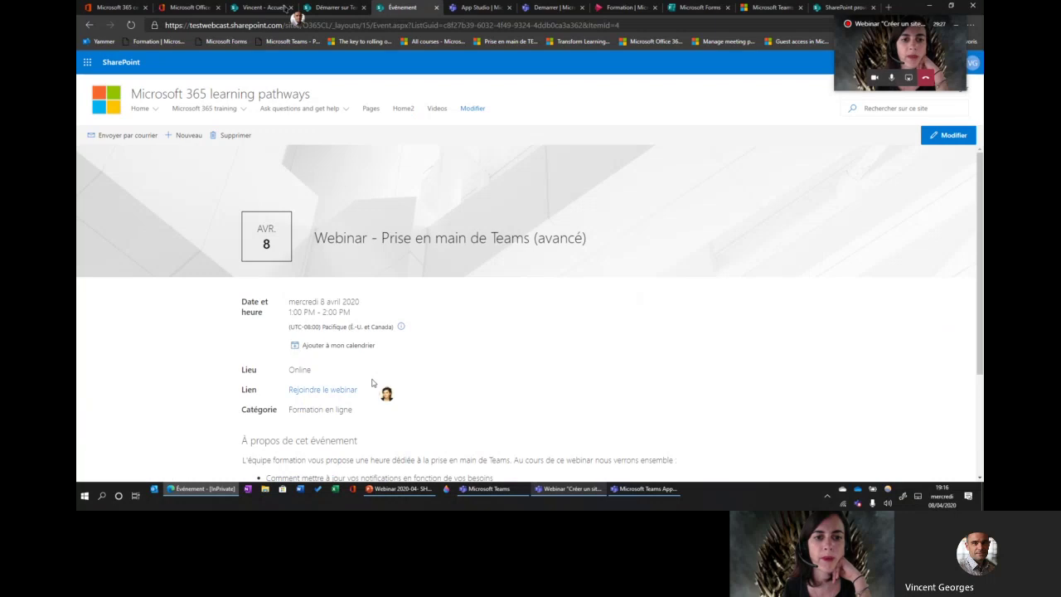
scroll(371, 382, down, 2)
scroll(372, 383, up, 1)
scroll(372, 383, down, 1)
scroll(372, 383, up, 1)
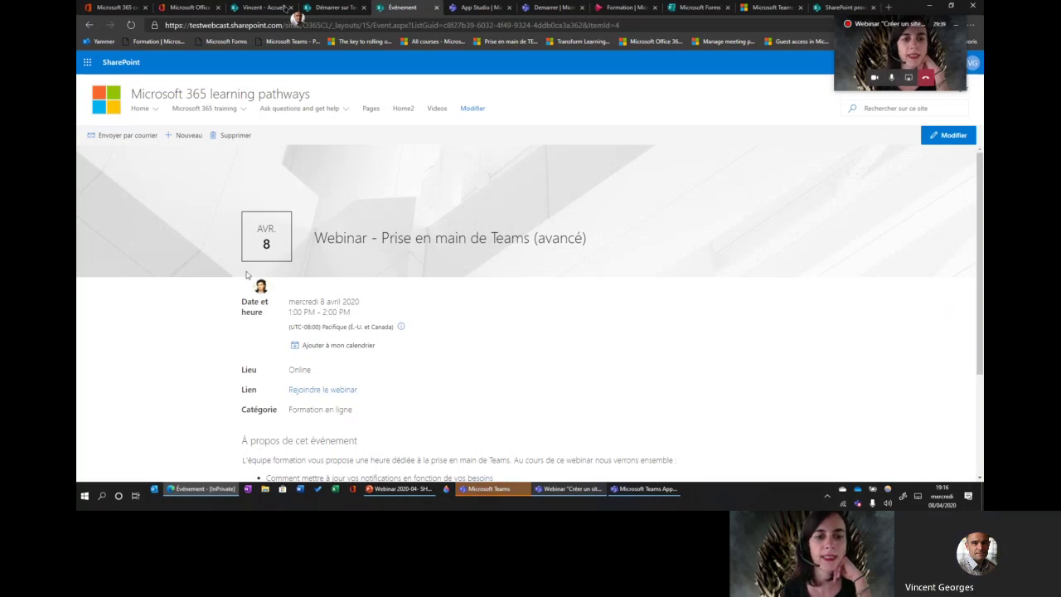
Return to Home2 and review its training events, support form and Stream video sections.
click(398, 114)
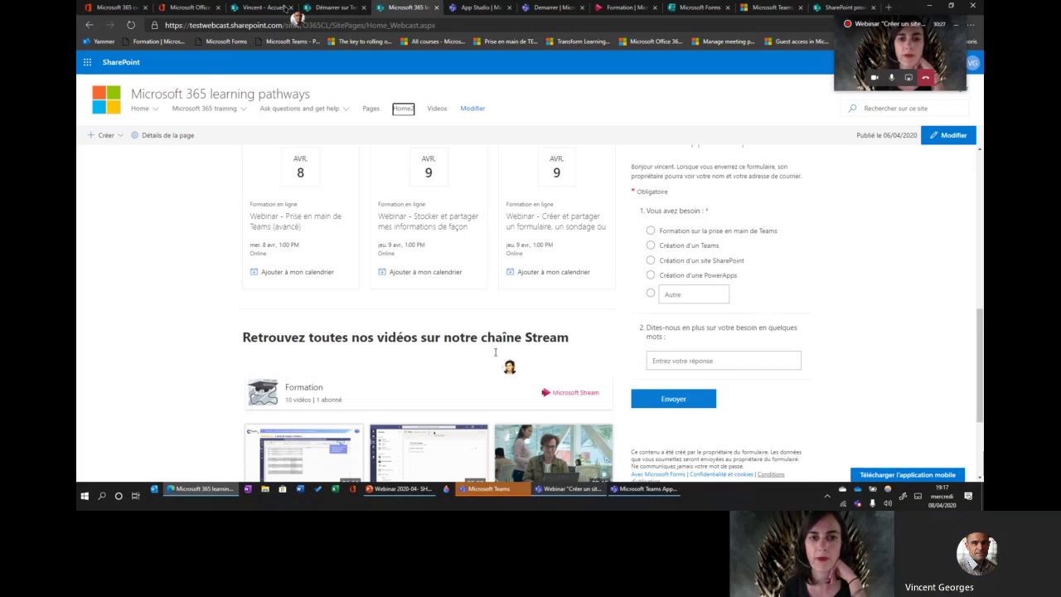
scroll(494, 352, up, 3)
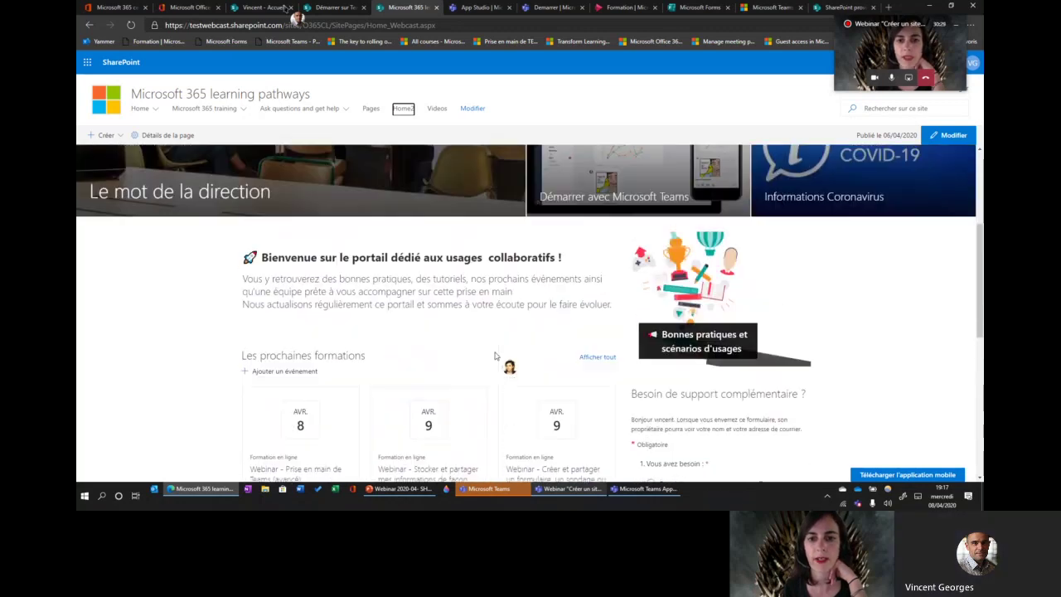
scroll(495, 356, down, 4)
scroll(495, 356, up, 2)
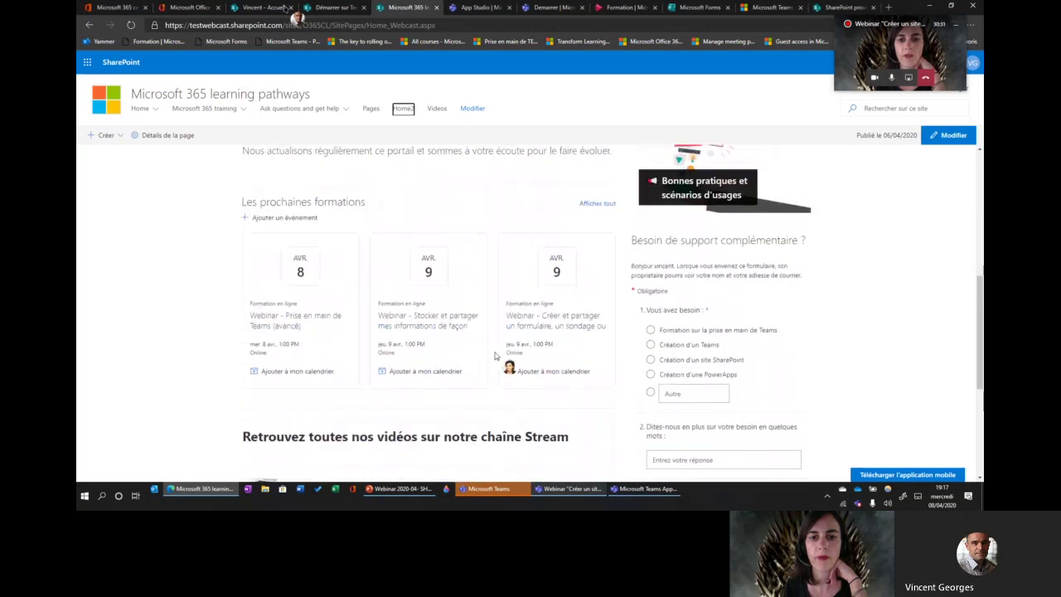
scroll(495, 356, up, 5)
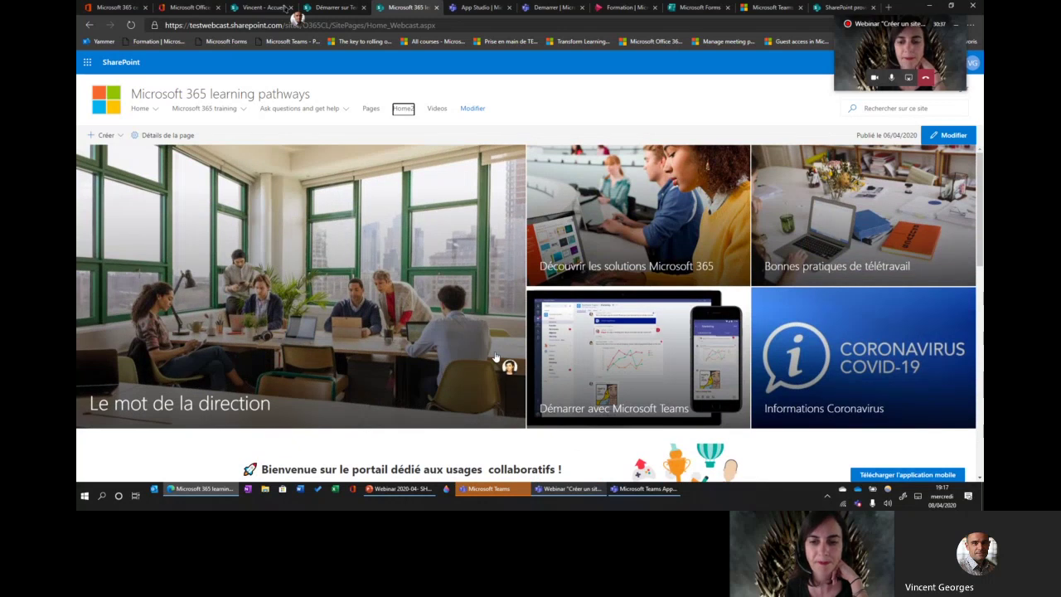
Open the "Le mot de la direction" page from the hero banner and read through its message.
click(389, 342)
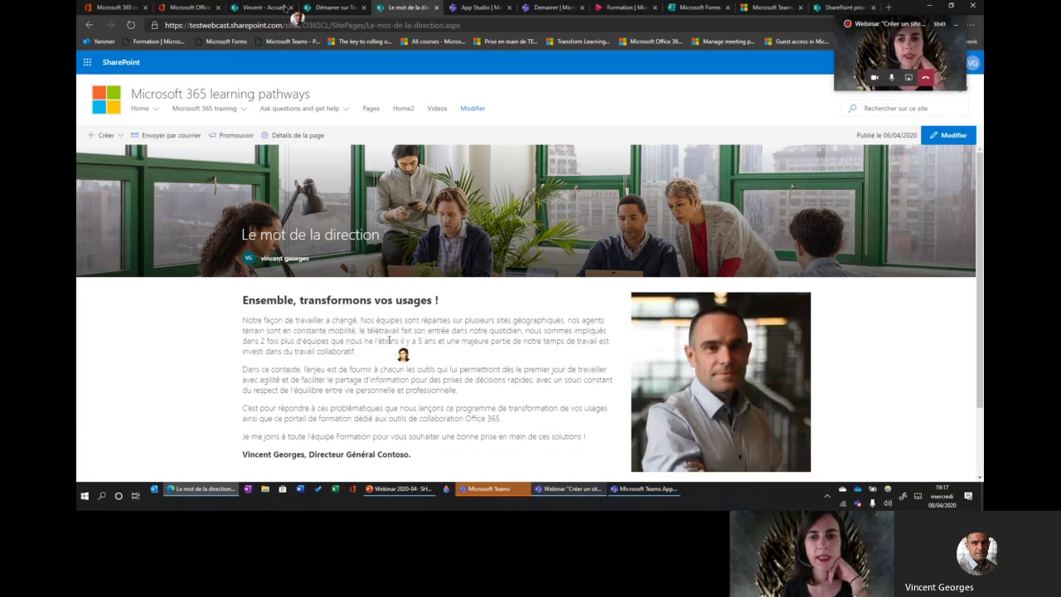
scroll(389, 339, down, 3)
scroll(388, 339, up, 3)
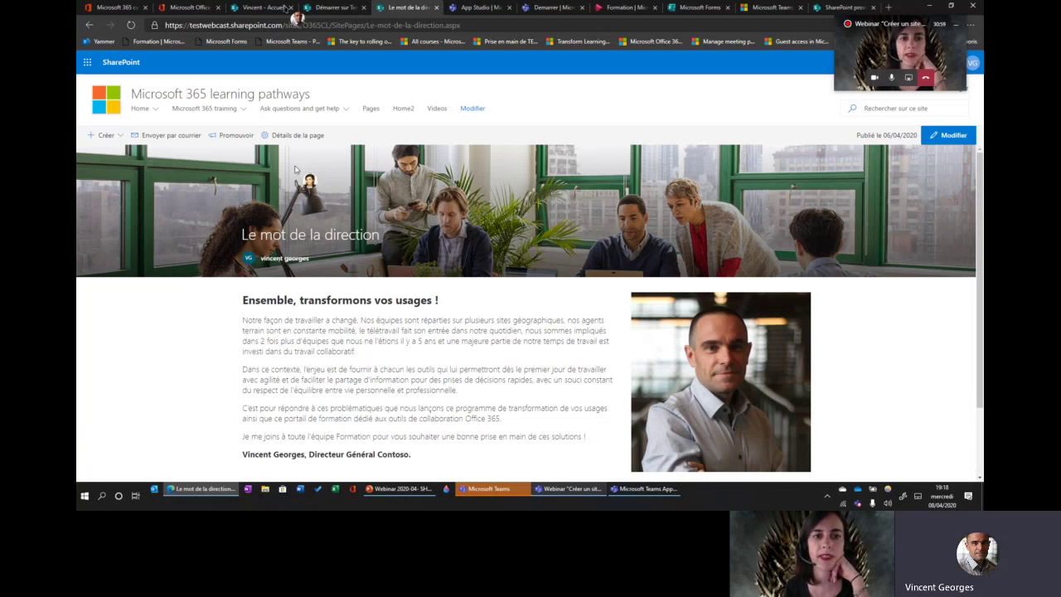
Go back to Home2, open "Démarrer avec Microsoft Teams" and examine its Teams definition, resource links, upcoming trainings and download link.
click(406, 110)
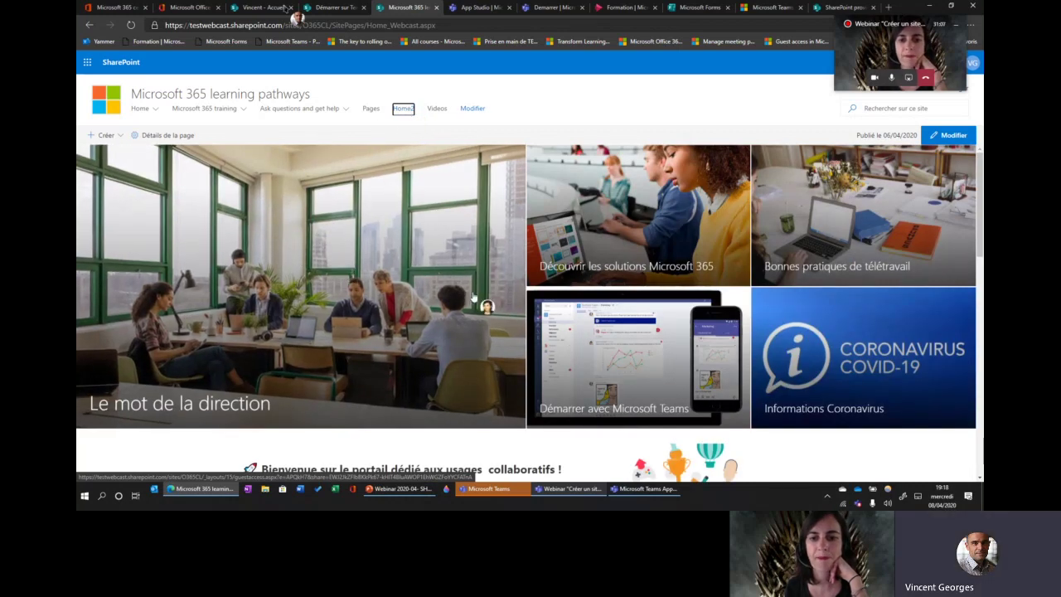
click(568, 365)
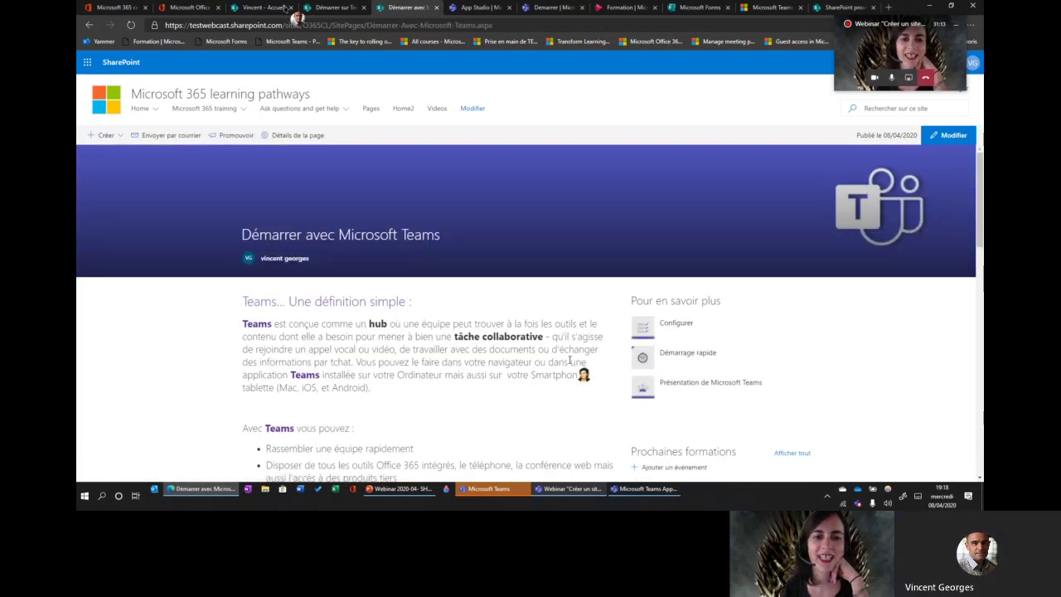
scroll(570, 359, down, 3)
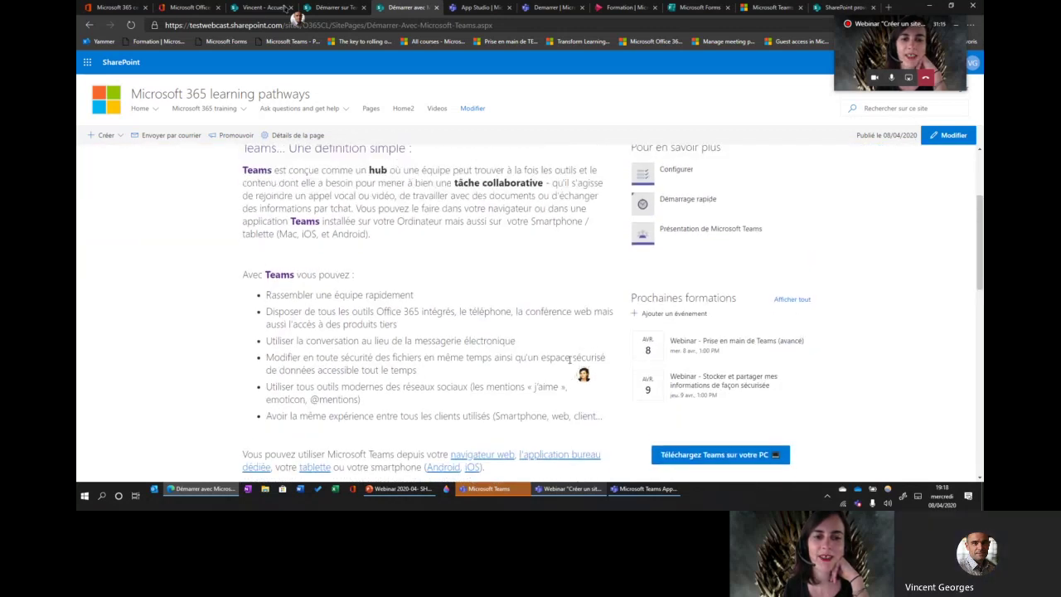
scroll(571, 359, up, 1)
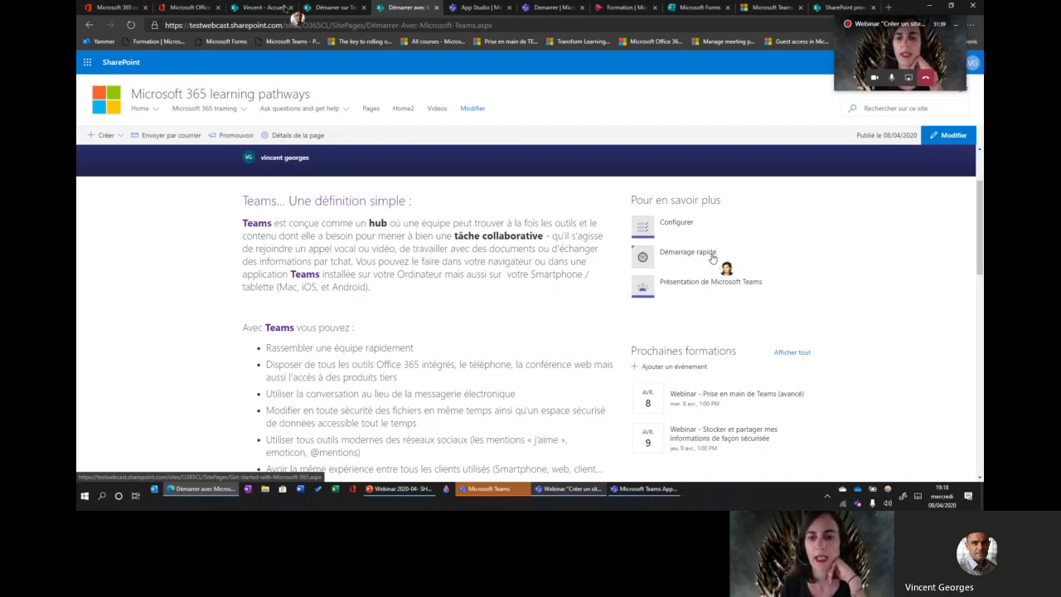
scroll(696, 339, down, 3)
scroll(686, 331, up, 1)
scroll(684, 331, down, 2)
scroll(684, 329, up, 1)
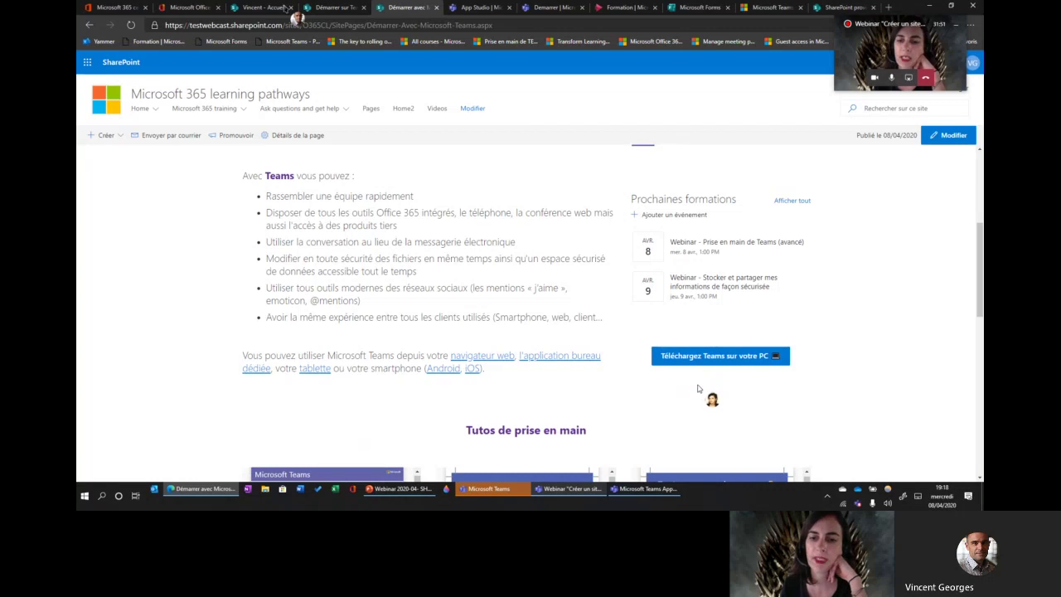
Examine the "Tutos de prise en main" documents and the "3 vidéos incontournables pour bien commencer" section.
scroll(698, 390, down, 3)
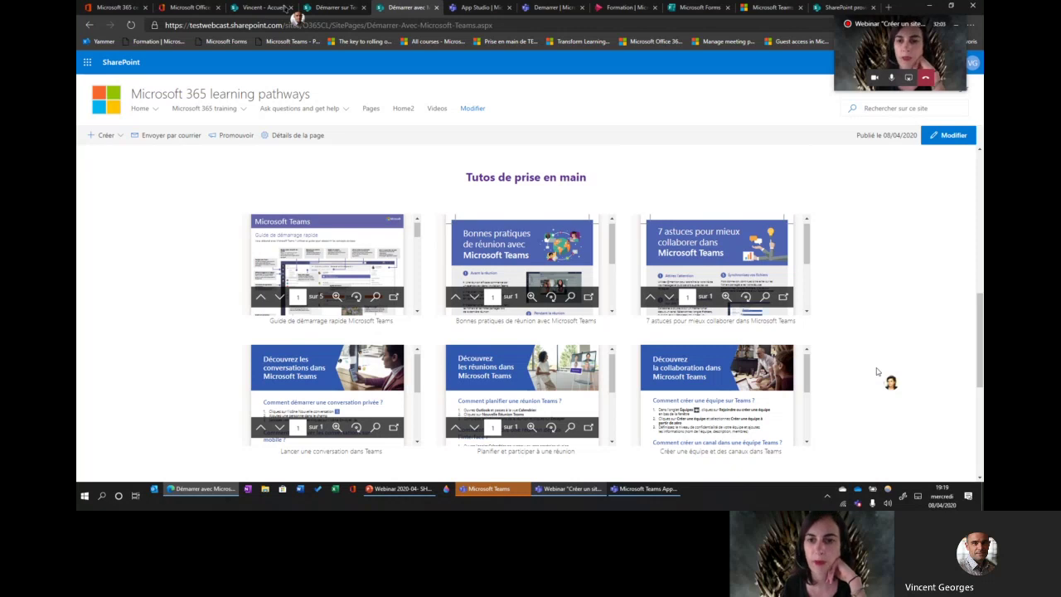
scroll(876, 371, down, 2)
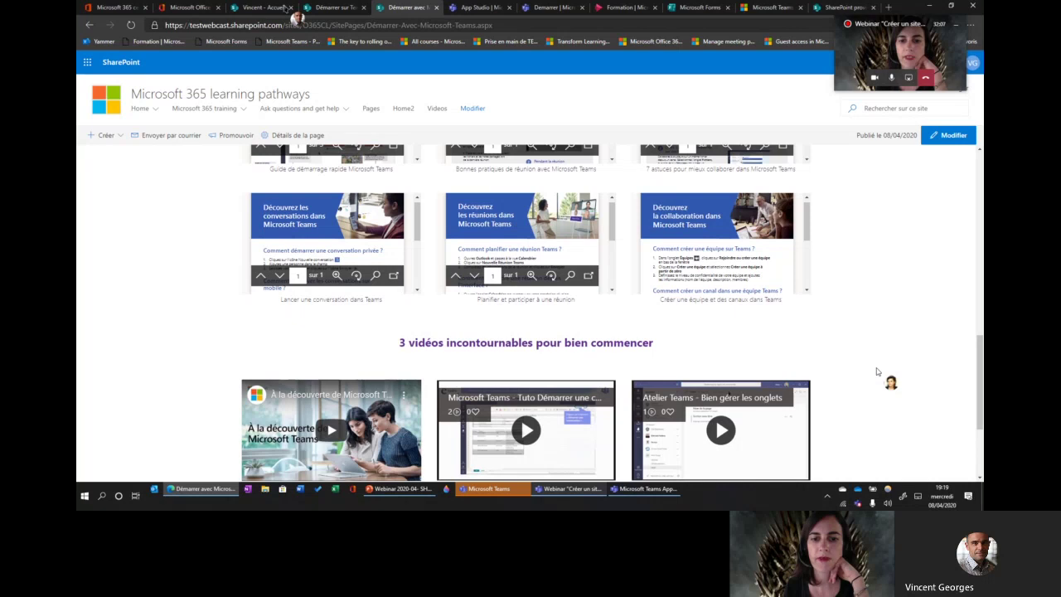
scroll(877, 372, up, 1)
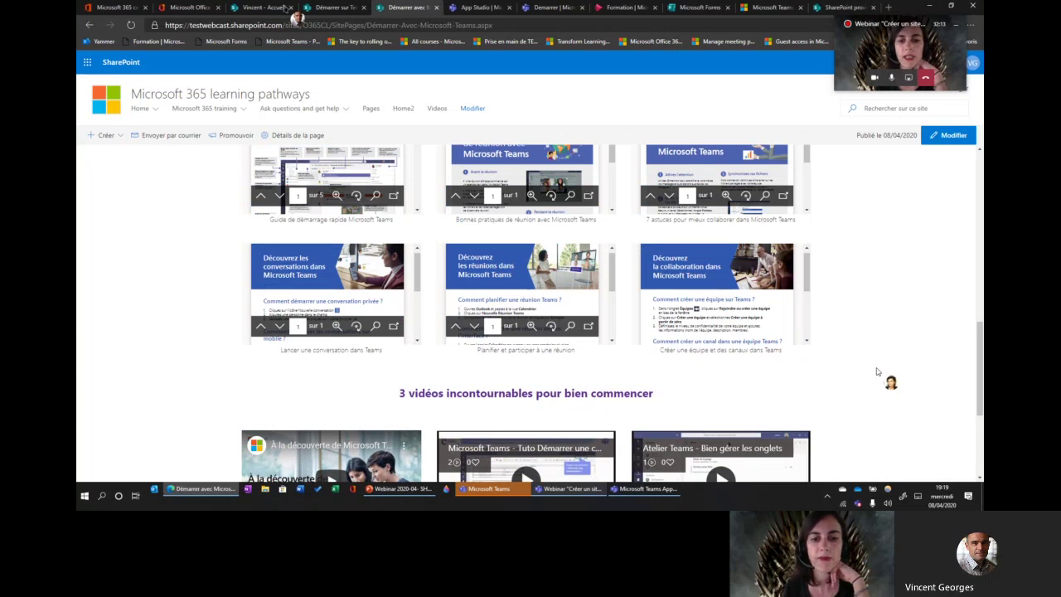
scroll(876, 371, down, 2)
scroll(877, 371, up, 1)
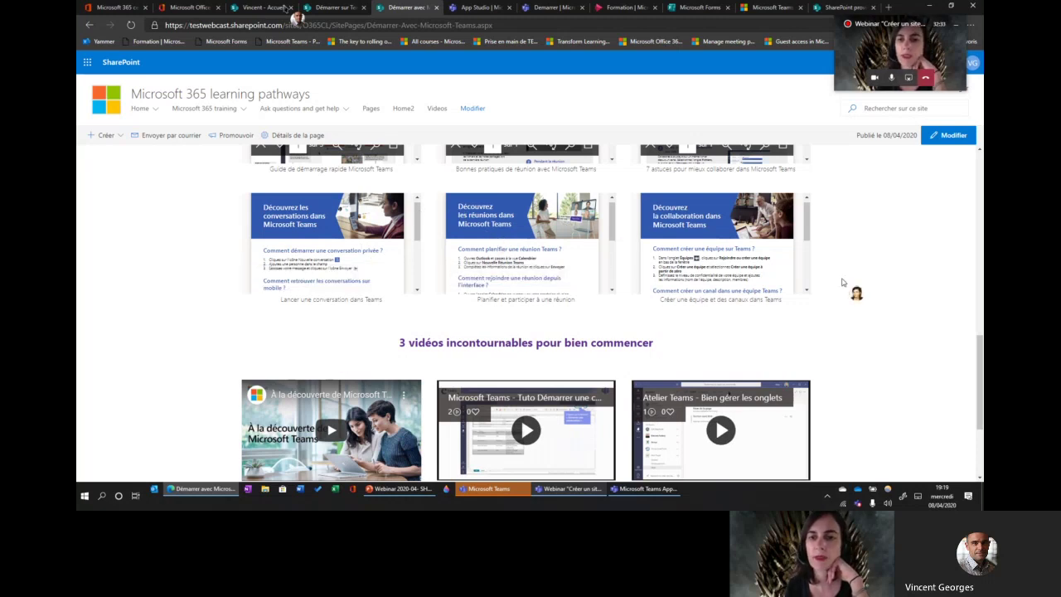
Return to Home2, open "Découvrir les solutions Microsoft 365" and look through the Office 365 product tiles.
scroll(842, 283, up, 10)
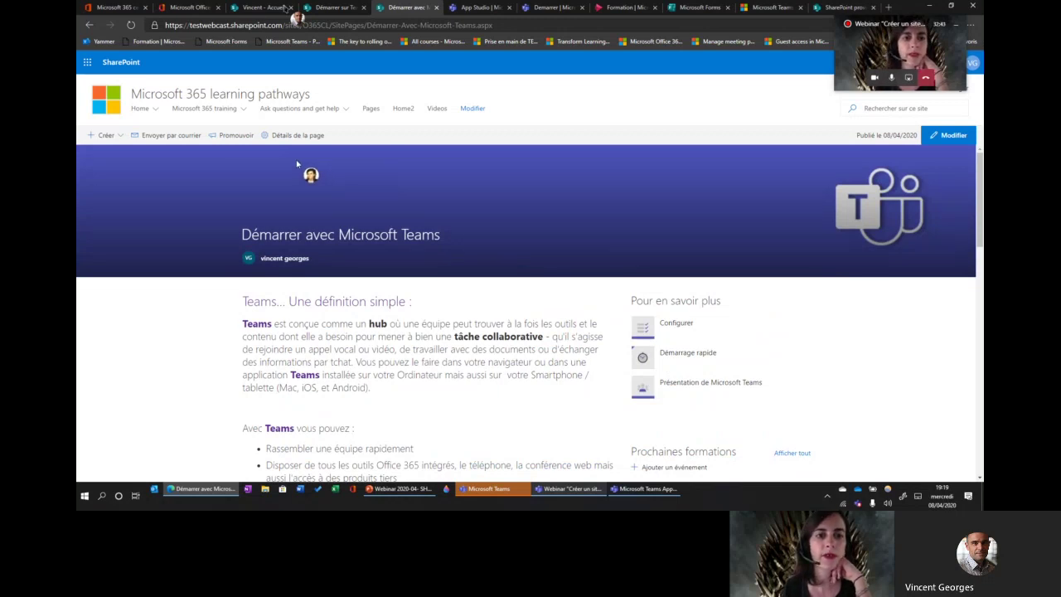
click(403, 110)
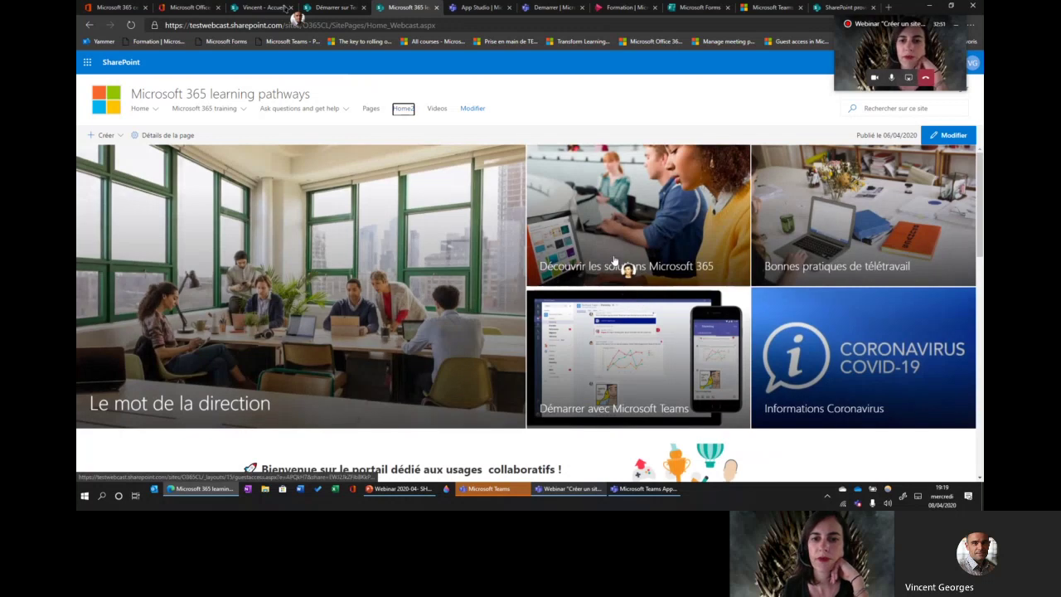
click(614, 261)
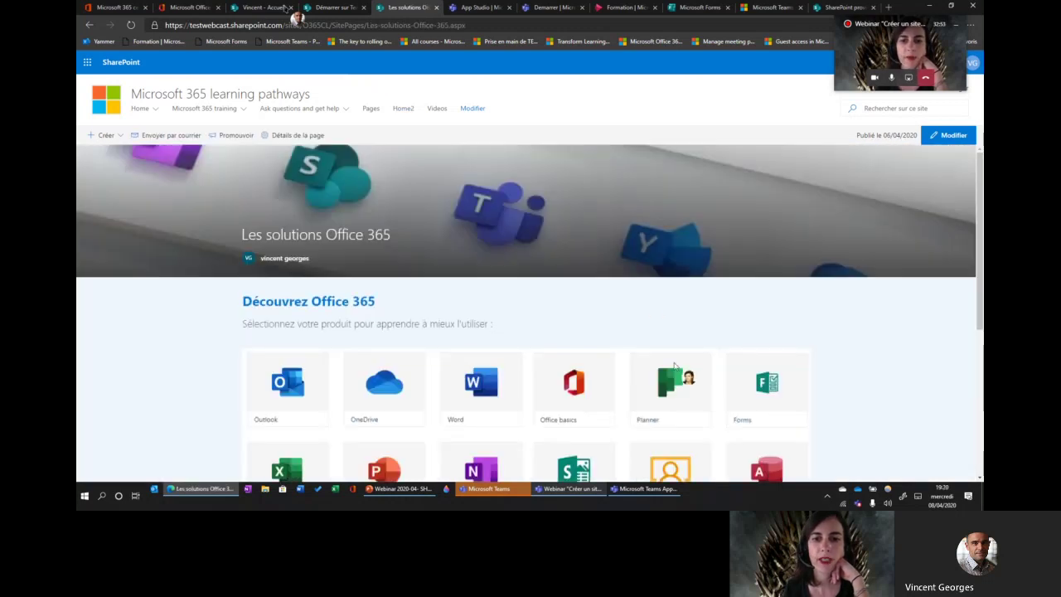
scroll(675, 366, down, 5)
scroll(675, 365, up, 3)
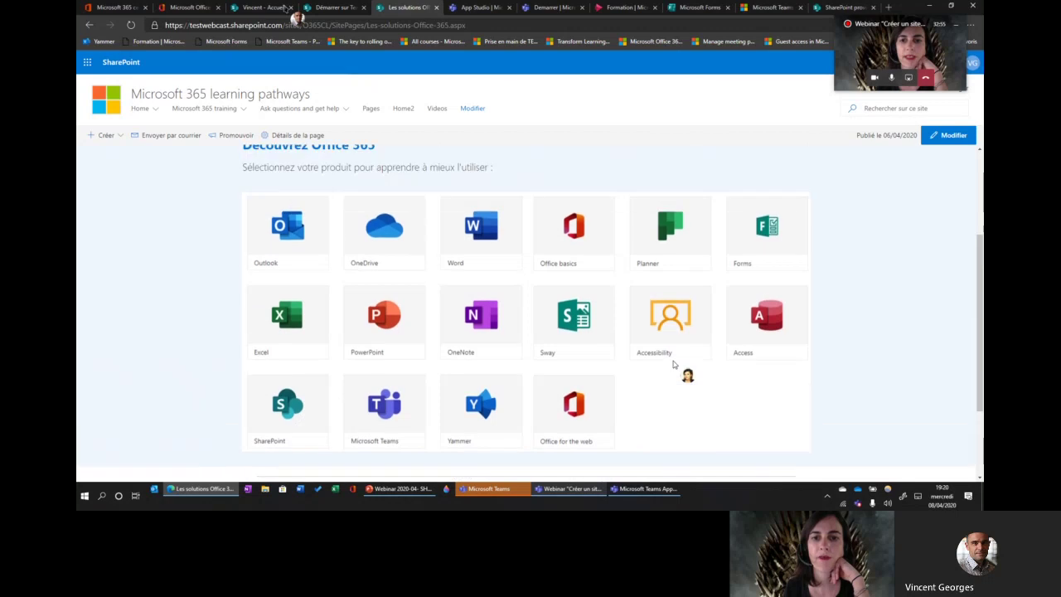
scroll(674, 364, up, 1)
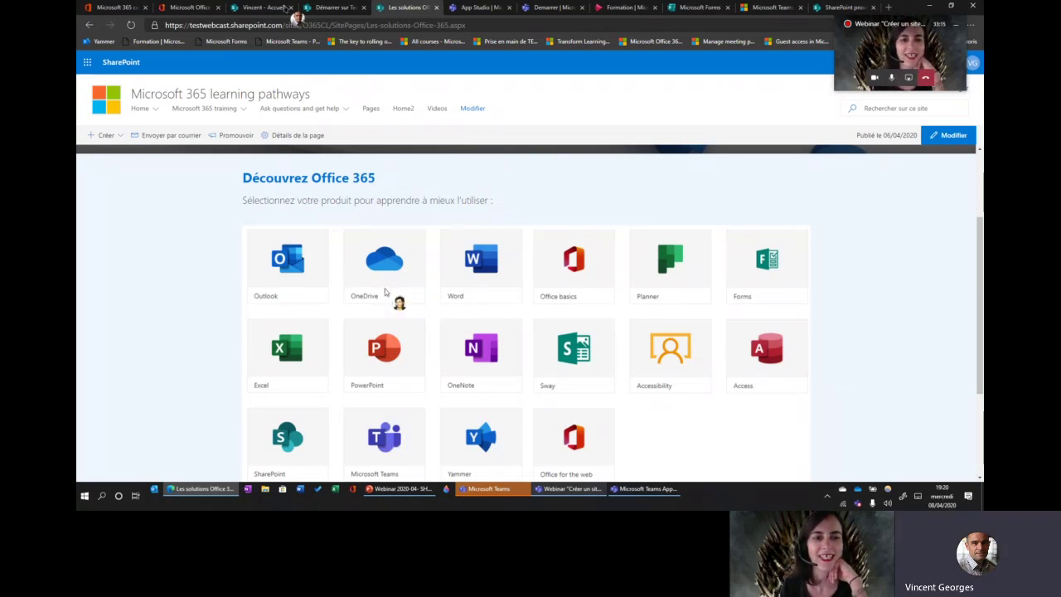
Go back to Home2, open "Bonnes pratiques et scénarios d'usages" and examine its introduction and all scenario tiles.
click(402, 108)
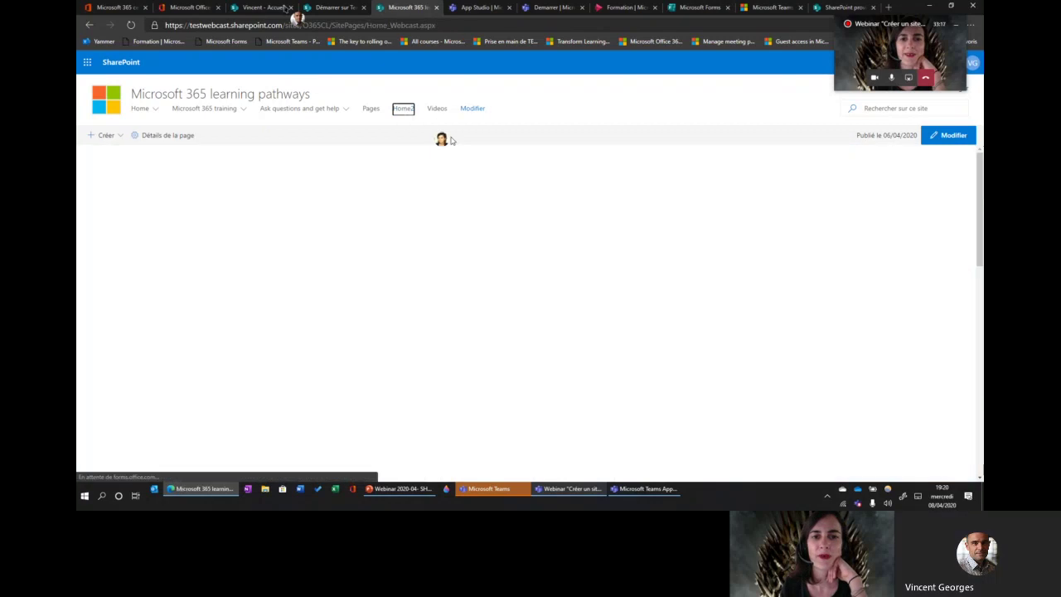
scroll(761, 327, down, 15)
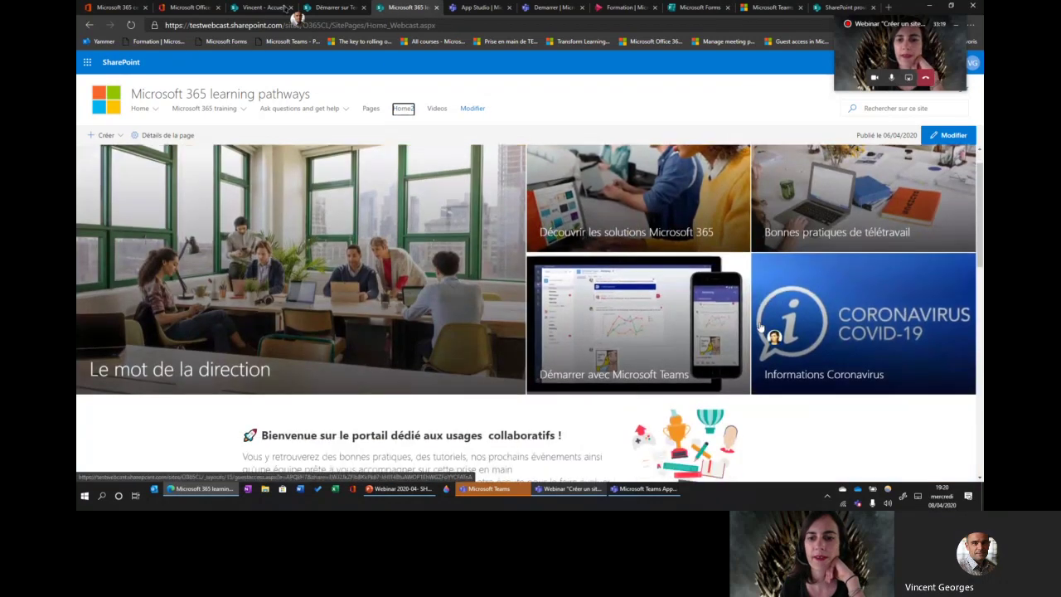
scroll(760, 328, up, 12)
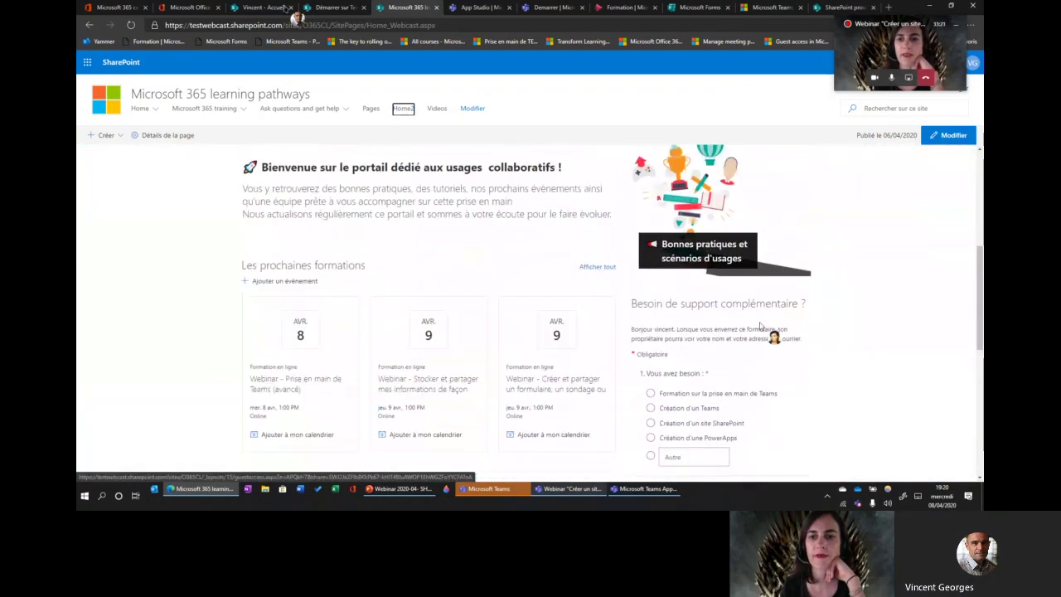
click(707, 269)
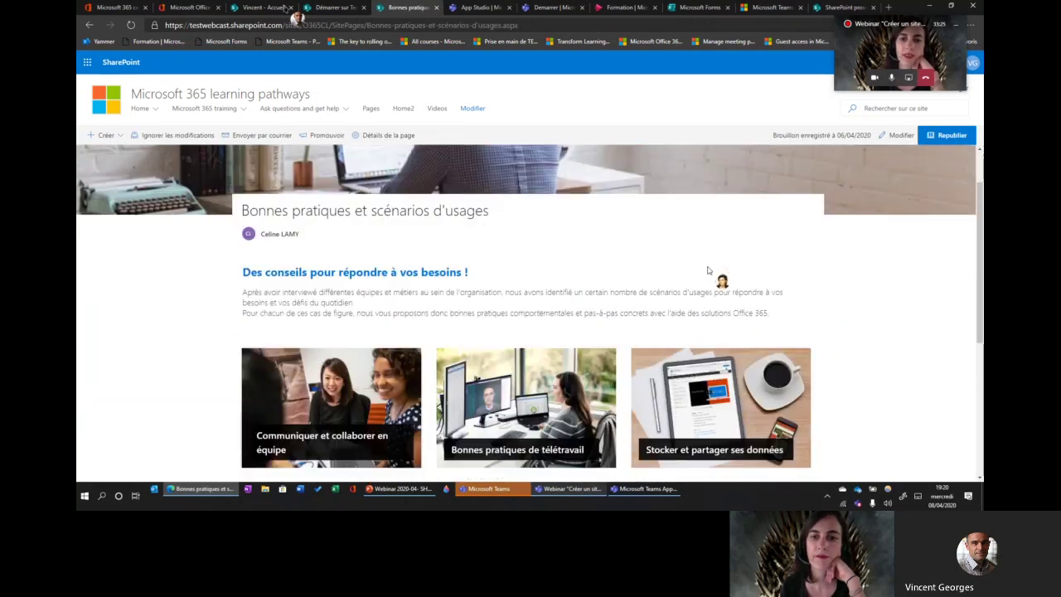
scroll(708, 269, down, 3)
scroll(708, 270, up, 2)
scroll(708, 270, up, 1)
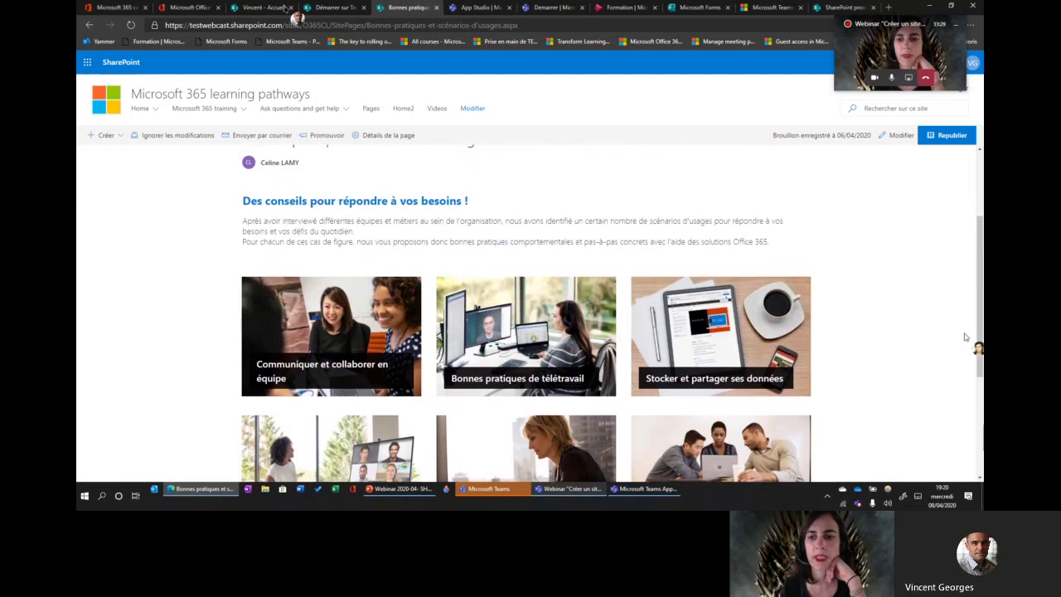
scroll(981, 330, down, 1)
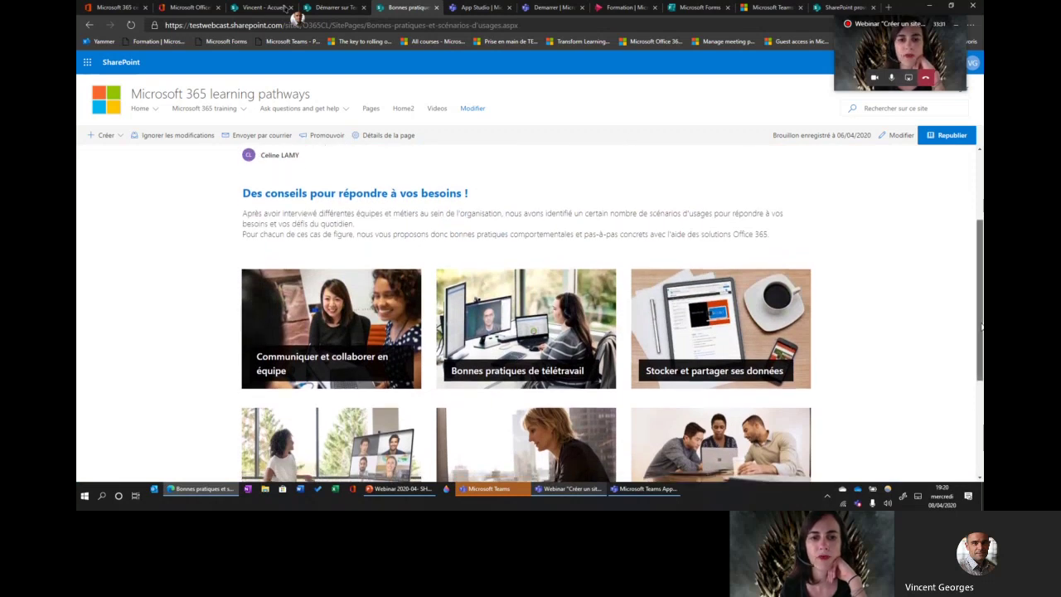
drag(981, 330, 981, 356)
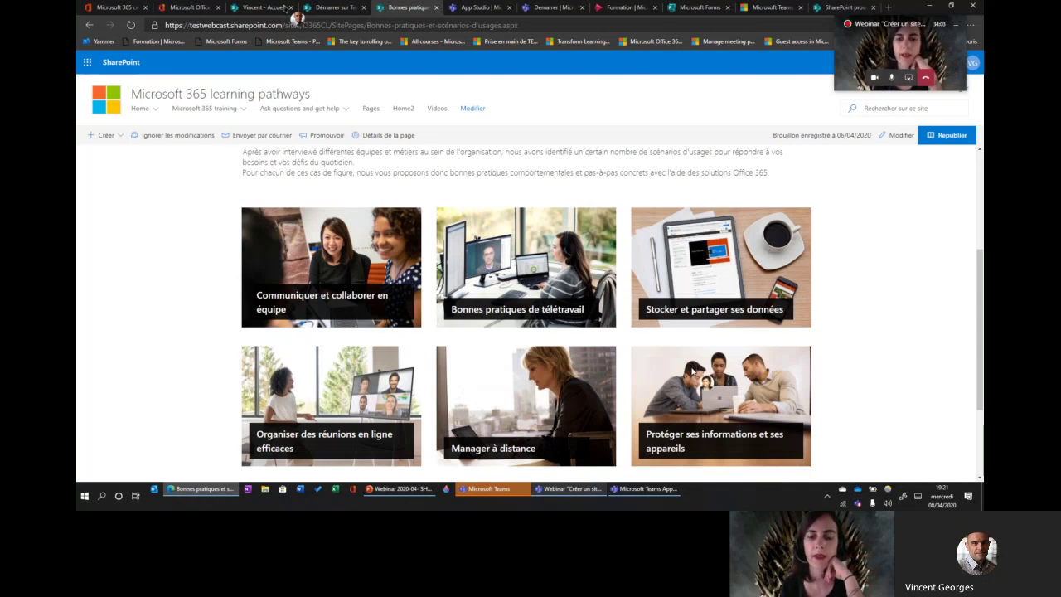
Open the "Bonnes pratiques de télétravail" scenario and read through its remote-work advice.
click(571, 277)
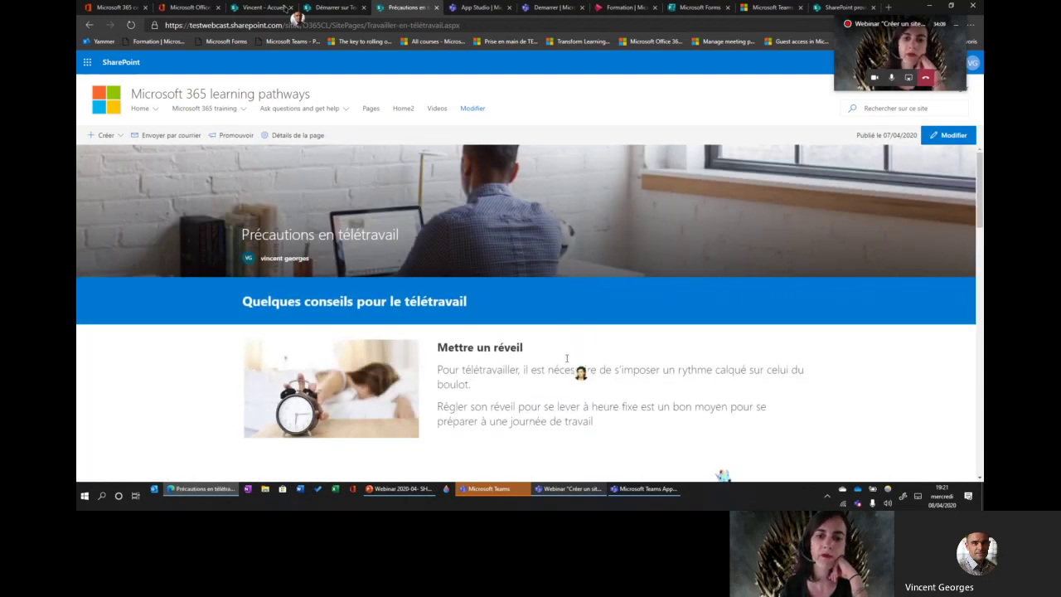
scroll(566, 358, down, 5)
scroll(566, 358, up, 3)
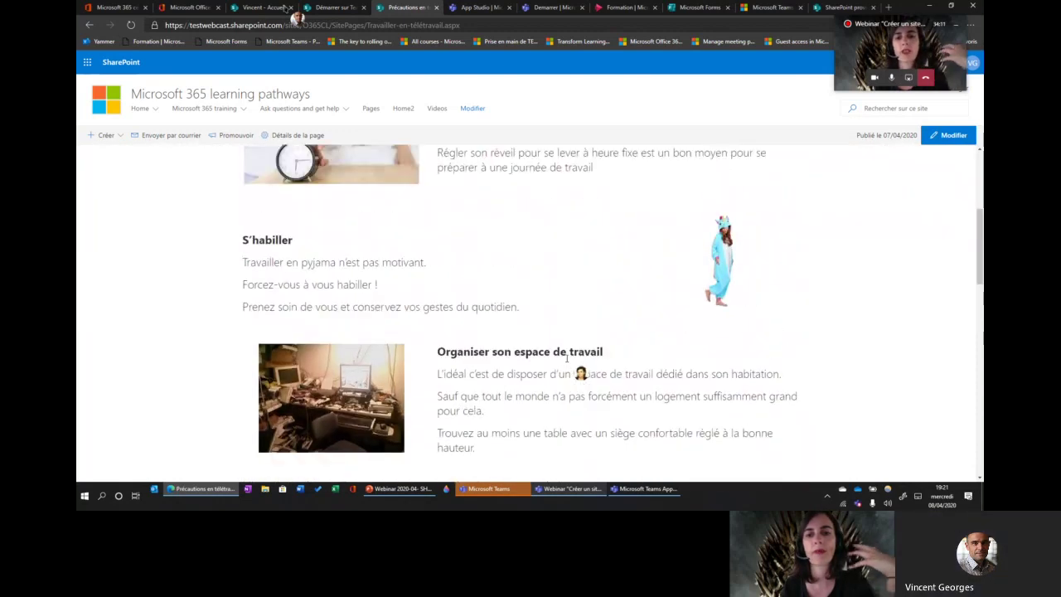
scroll(566, 358, up, 1)
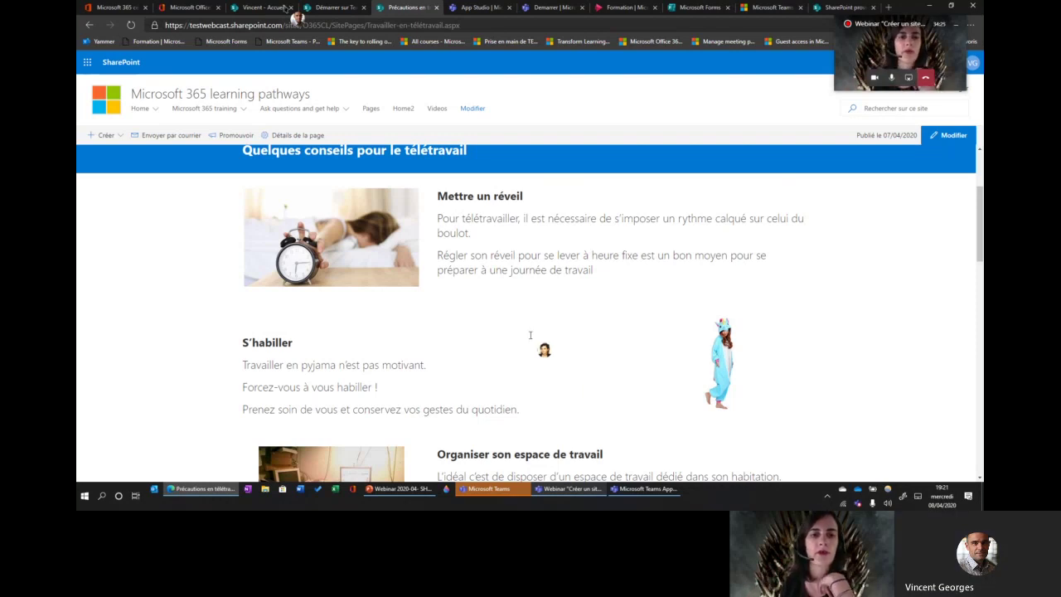
scroll(522, 309, down, 6)
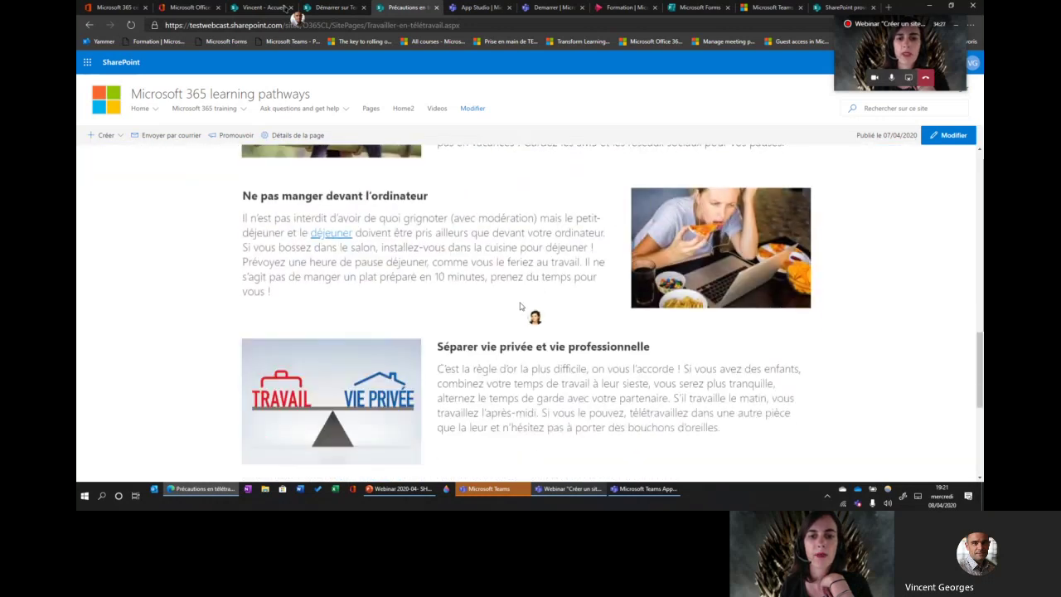
scroll(520, 307, down, 4)
scroll(520, 306, up, 5)
scroll(520, 306, up, 8)
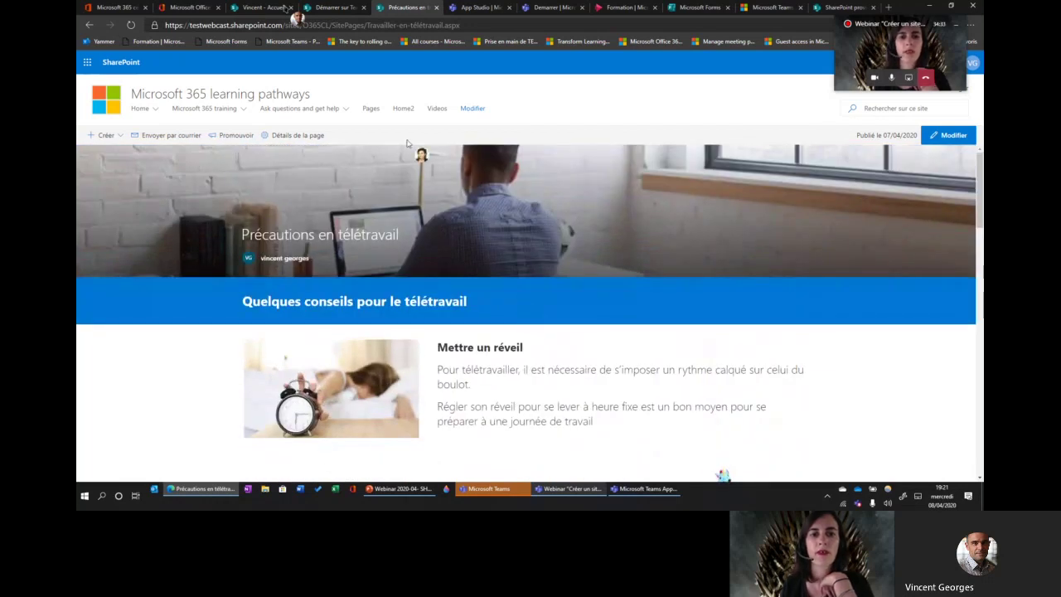
Return to Home2, open "Informations Coronavirus" and examine its latest news, contact buttons and world COVID map.
click(402, 110)
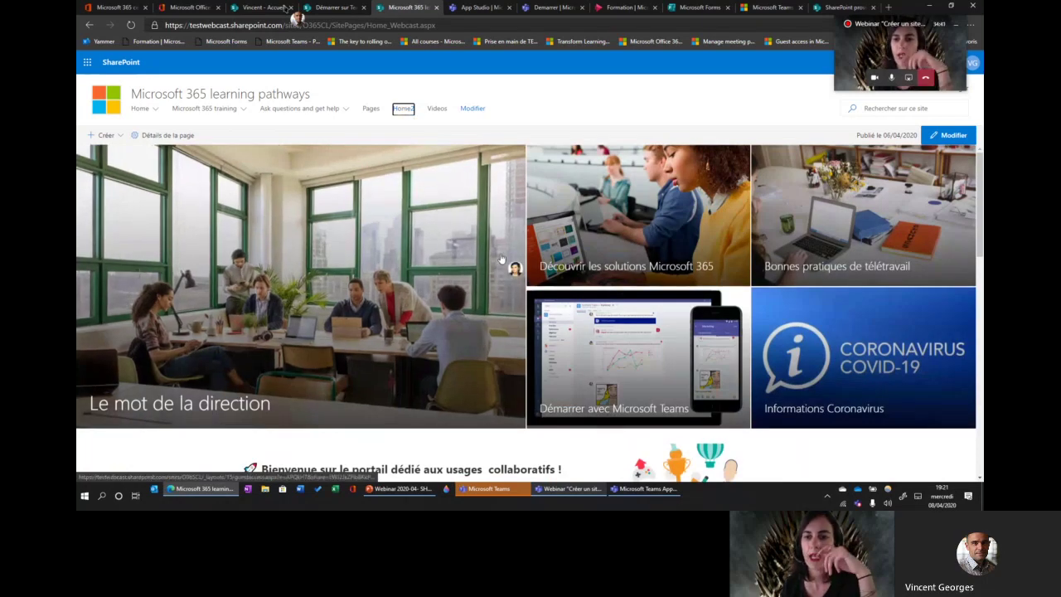
click(843, 331)
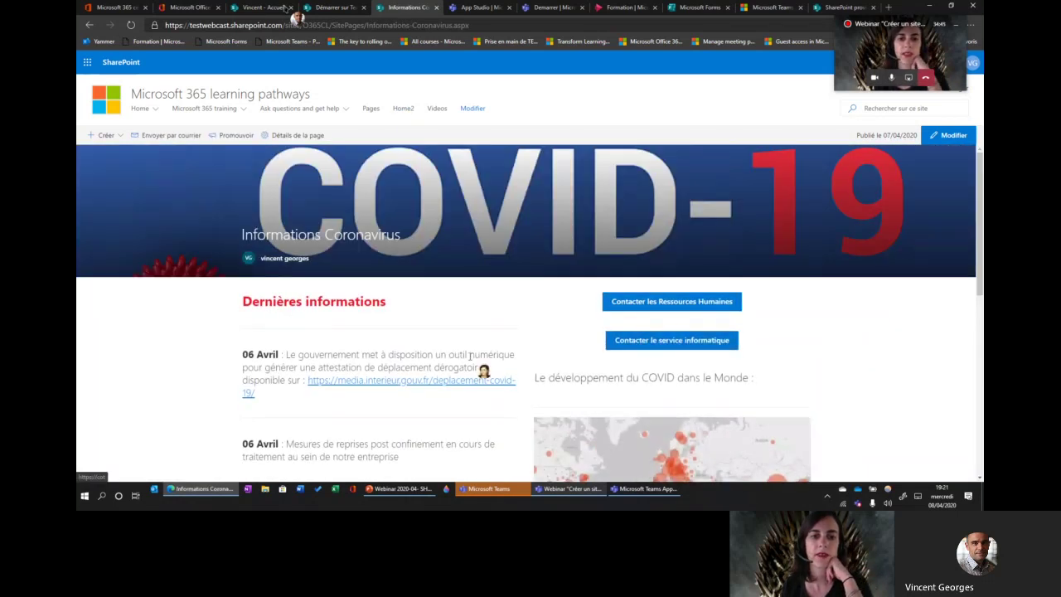
scroll(469, 356, down, 1)
scroll(469, 356, down, 3)
scroll(469, 358, up, 2)
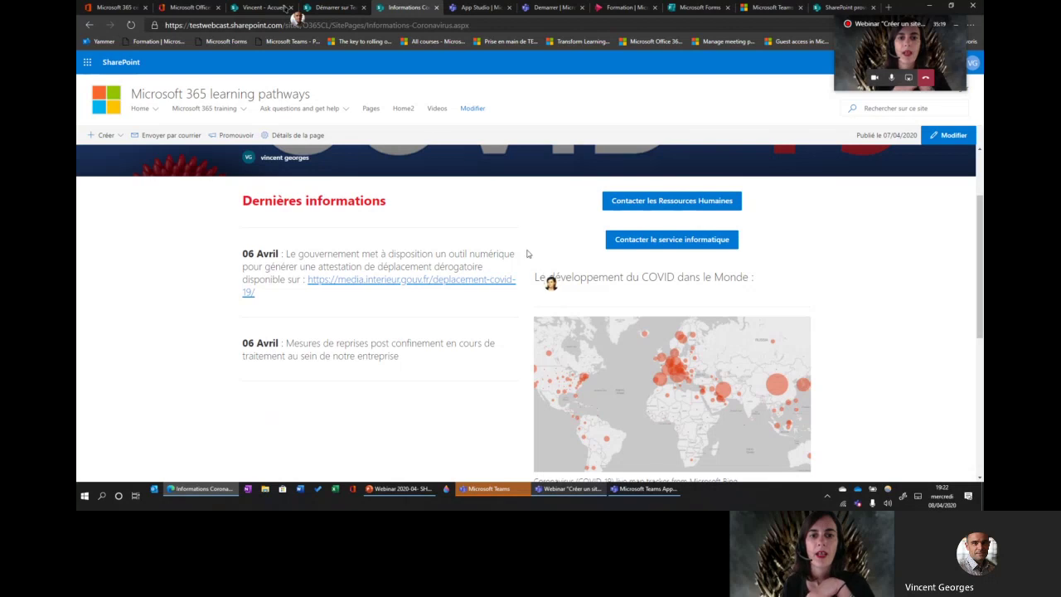
Return to Home2 and reduce the browser to a smaller window, resized and moved so the site's header controls are accessible.
click(404, 108)
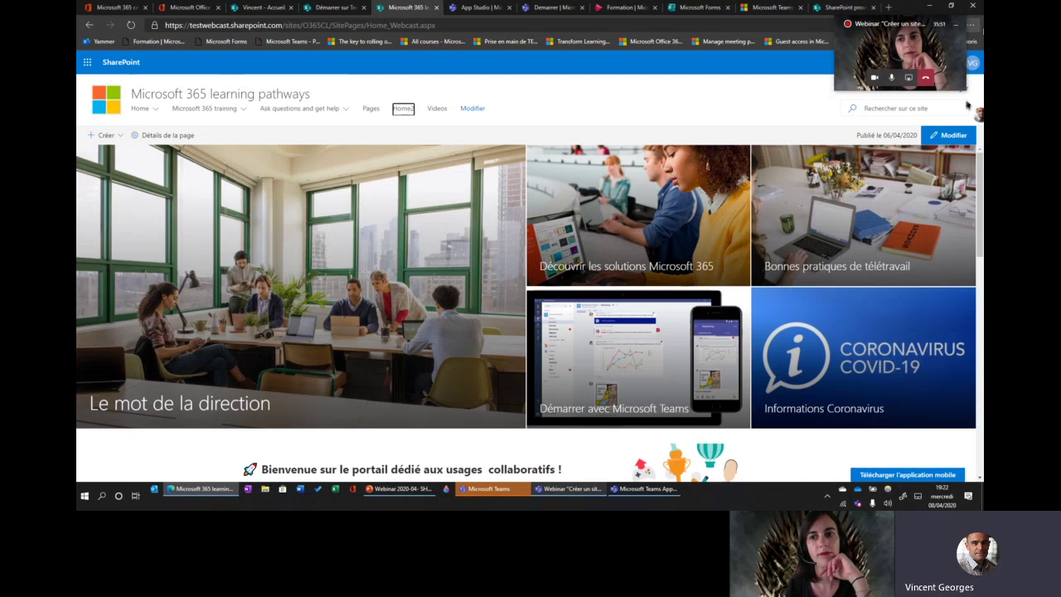
click(951, 6)
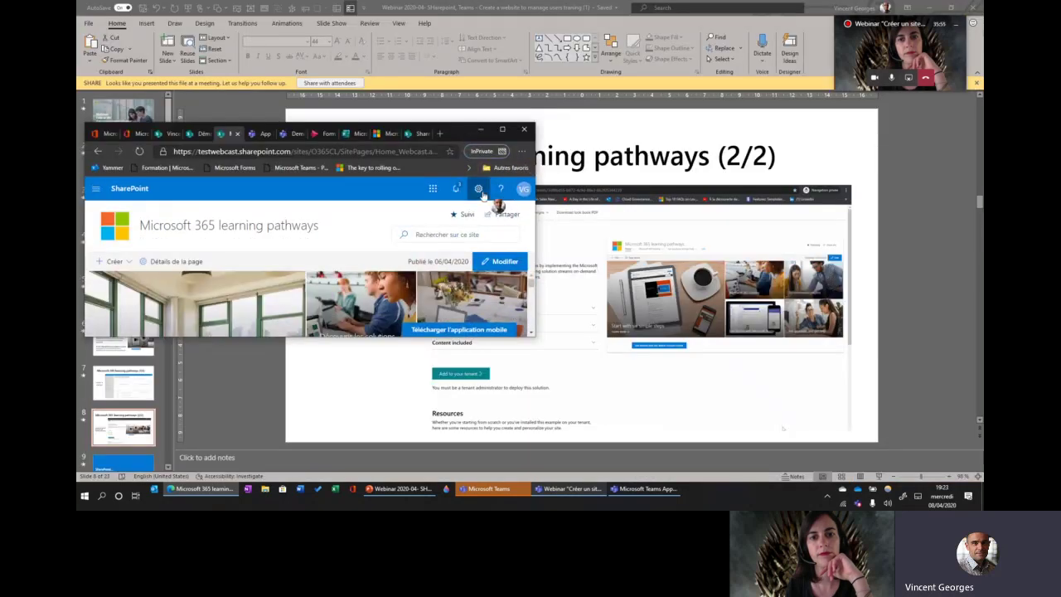
drag(468, 134, 468, 39)
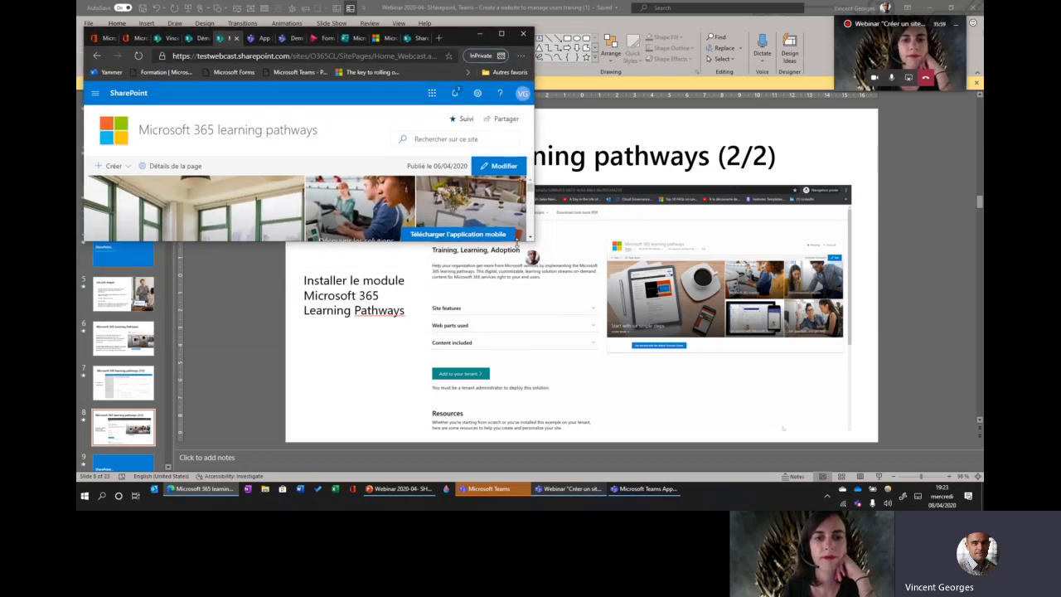
drag(522, 242, 522, 398)
drag(452, 39, 611, 37)
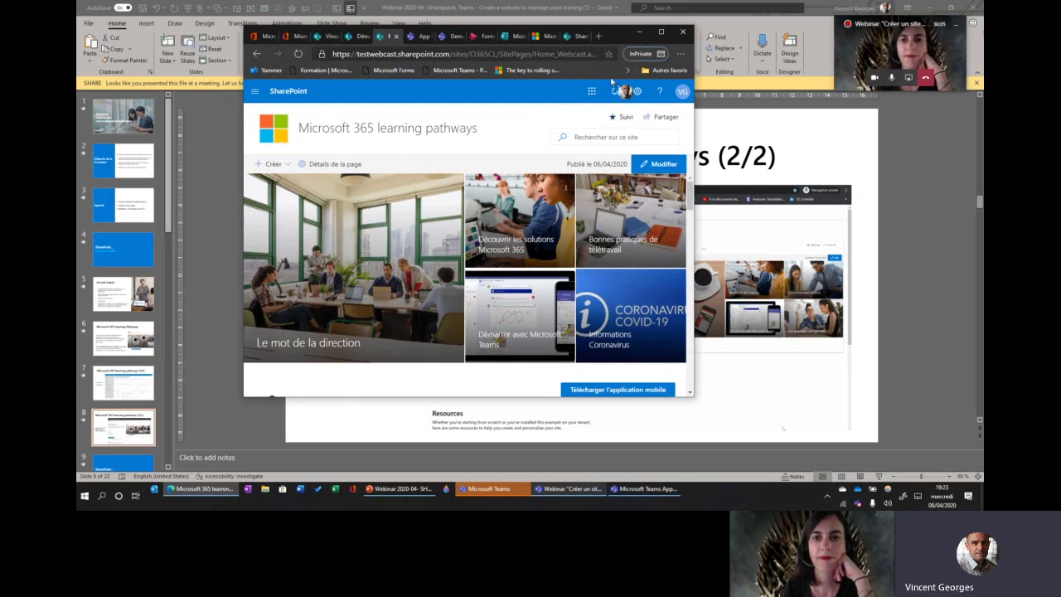
Open the site permissions and start sharing the site with additional users or groups.
click(636, 91)
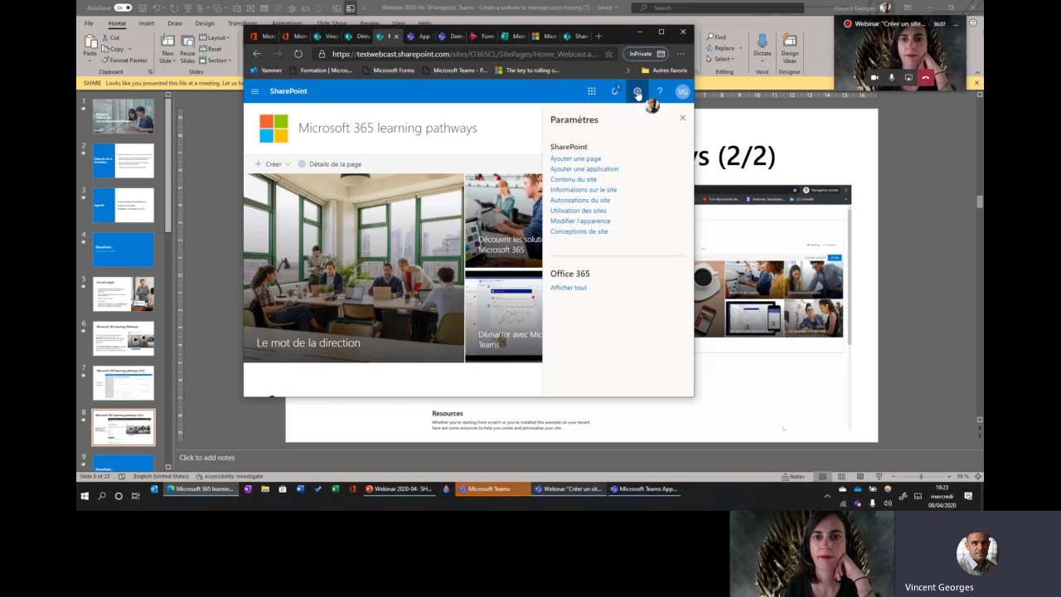
click(576, 201)
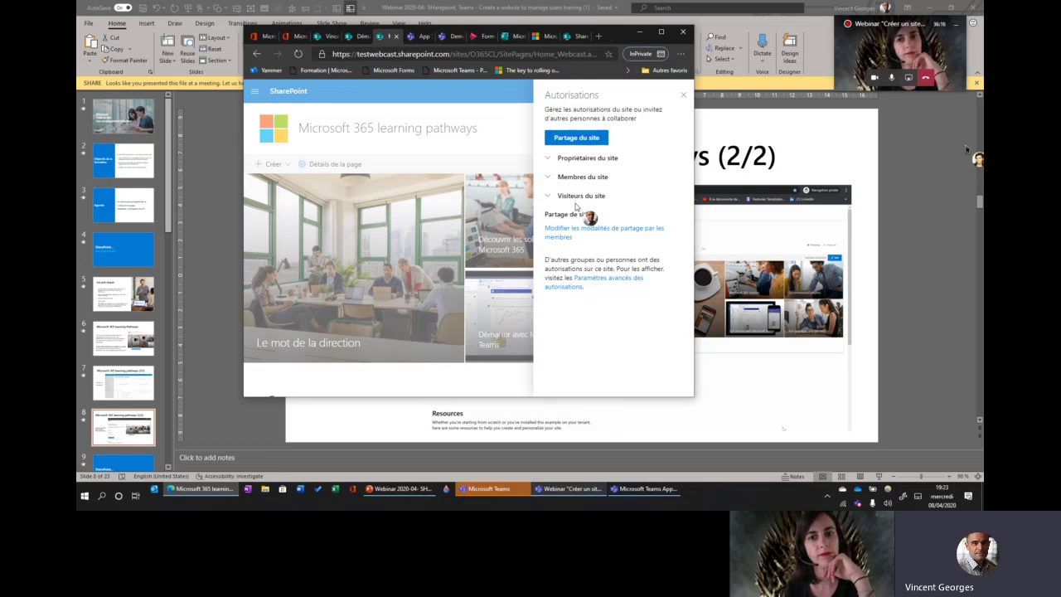
click(583, 139)
click(582, 149)
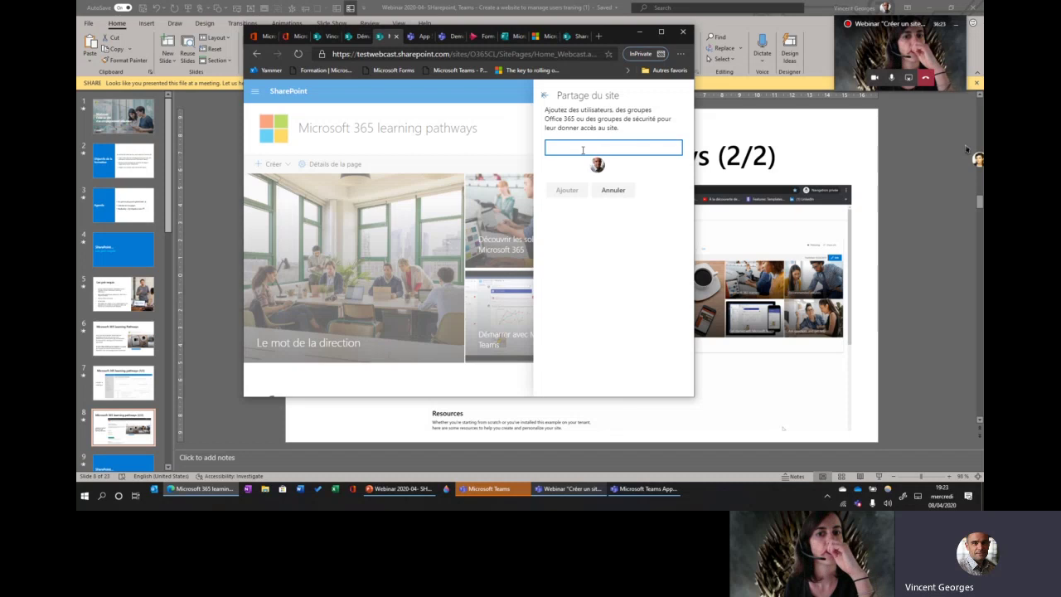
Try to share the site with the "Tout le monde sauf les utilisat..." group with Lecture access and without sending an e-mail.
text(tous)
key(BackSpace)
key(BackSpace)
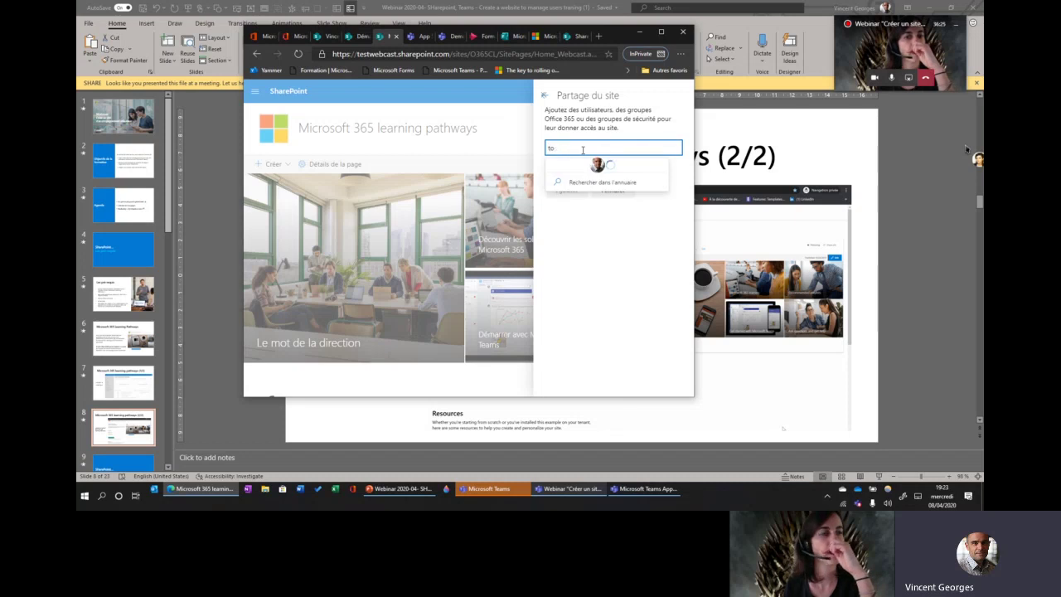
text(ut)
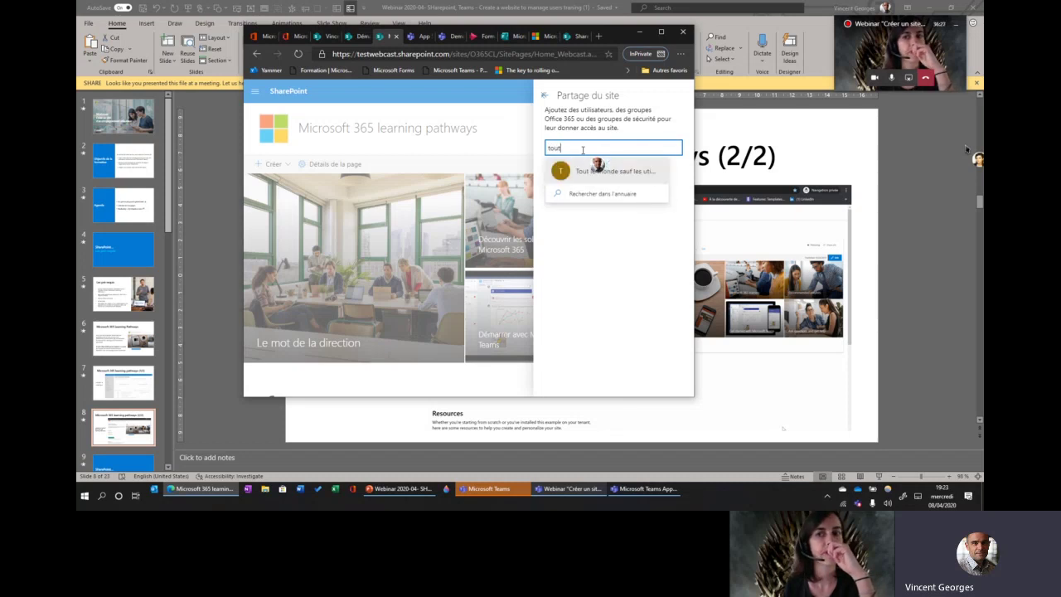
click(592, 171)
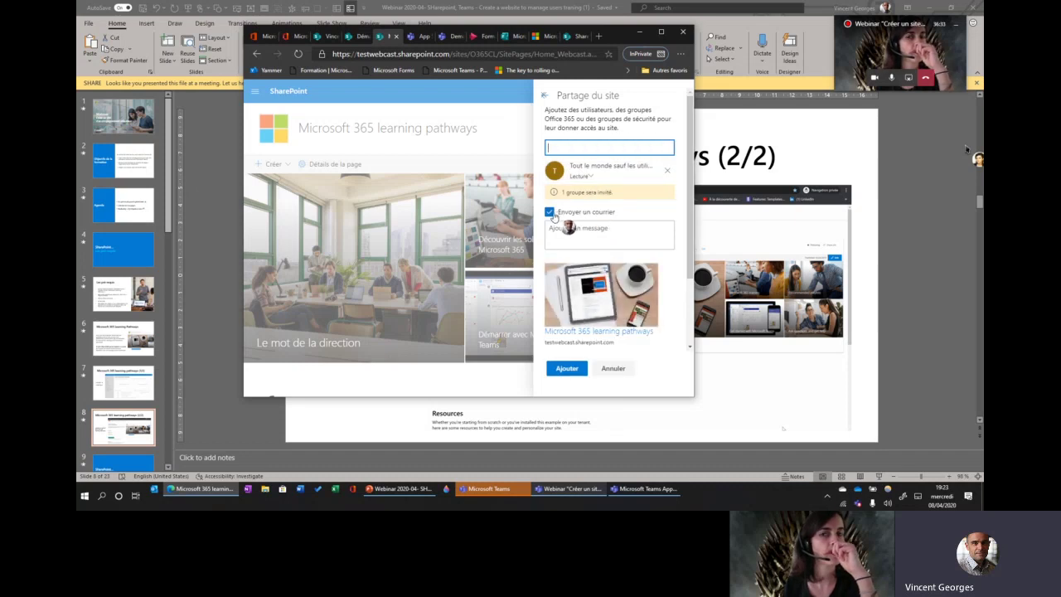
click(549, 212)
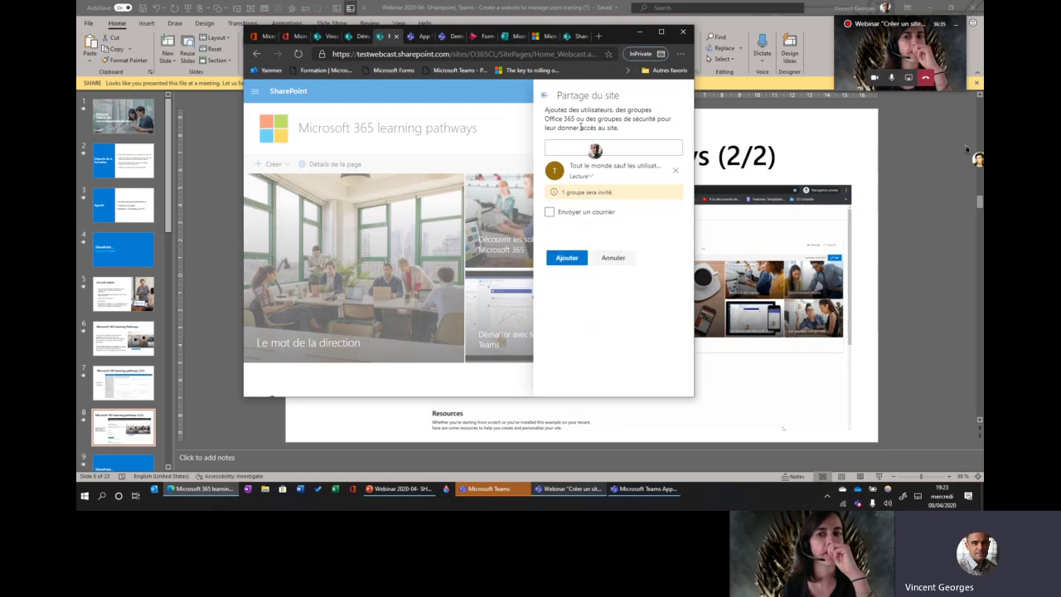
click(611, 259)
click(685, 99)
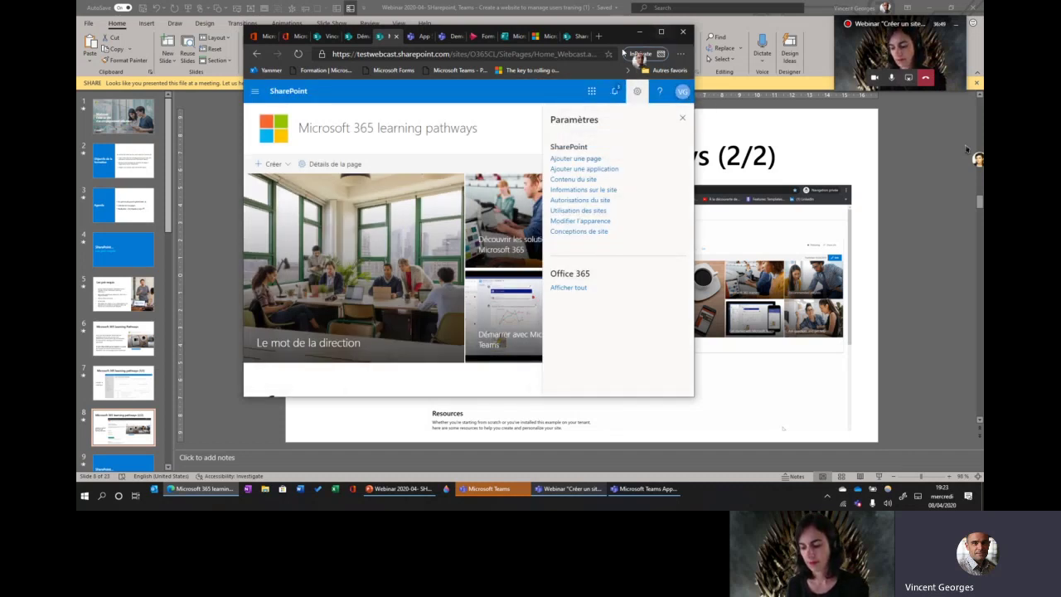
Maximize the browser, open the site navigation for editing and view the options available for the "Get started with OneDrive" link.
click(661, 33)
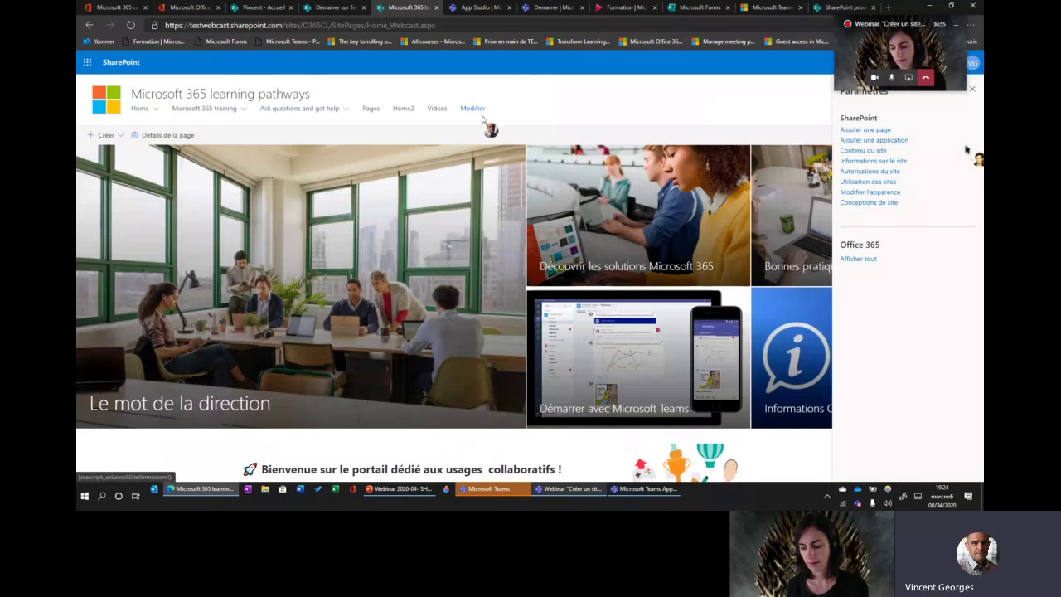
click(474, 110)
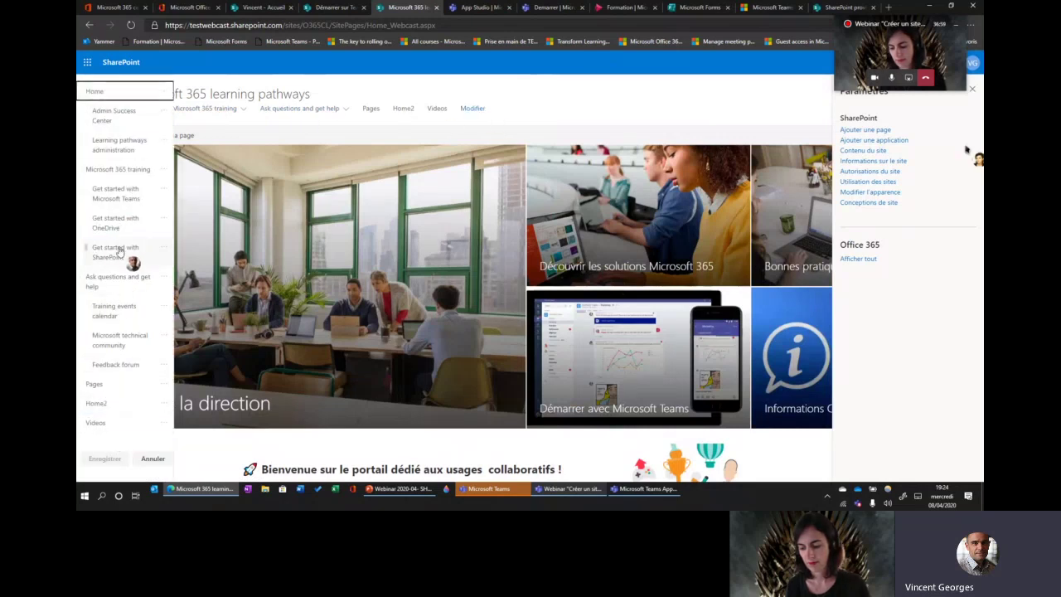
click(164, 224)
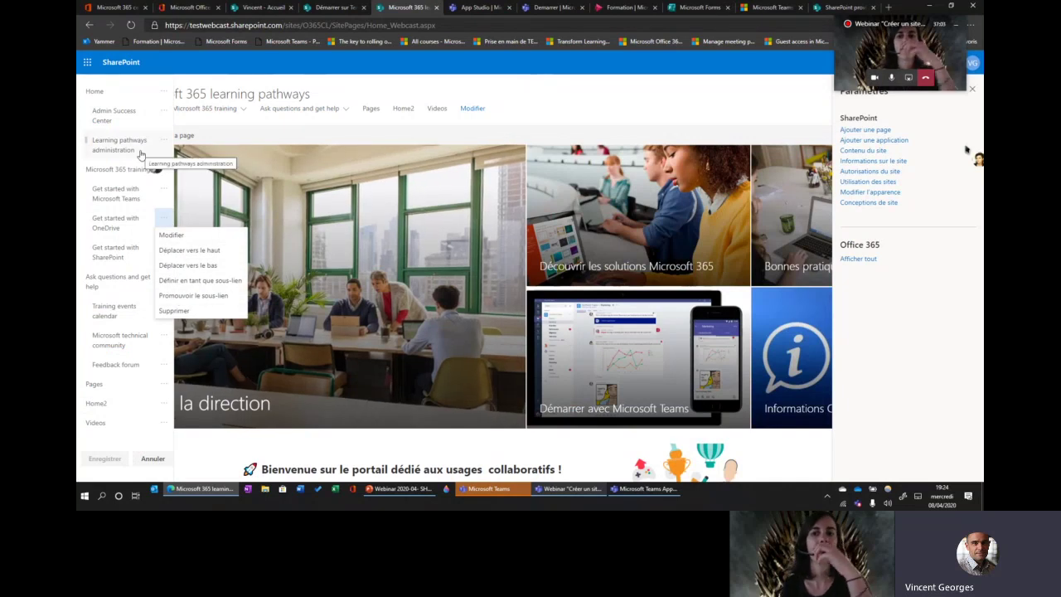
Examine the form for adding a URL link below Videos in the site navigation, leaving it without adding a link.
click(125, 433)
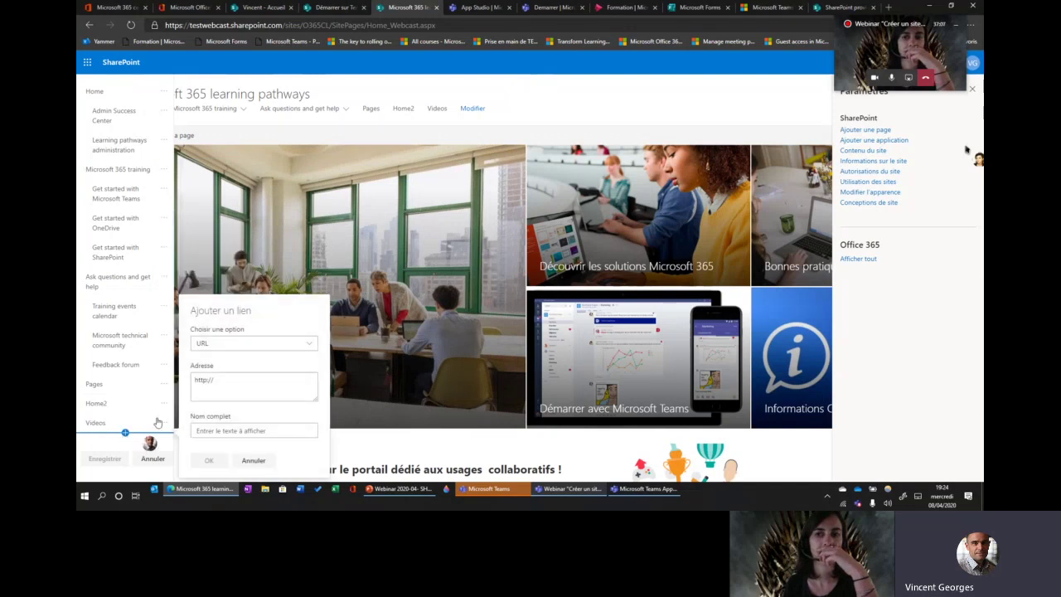
click(231, 379)
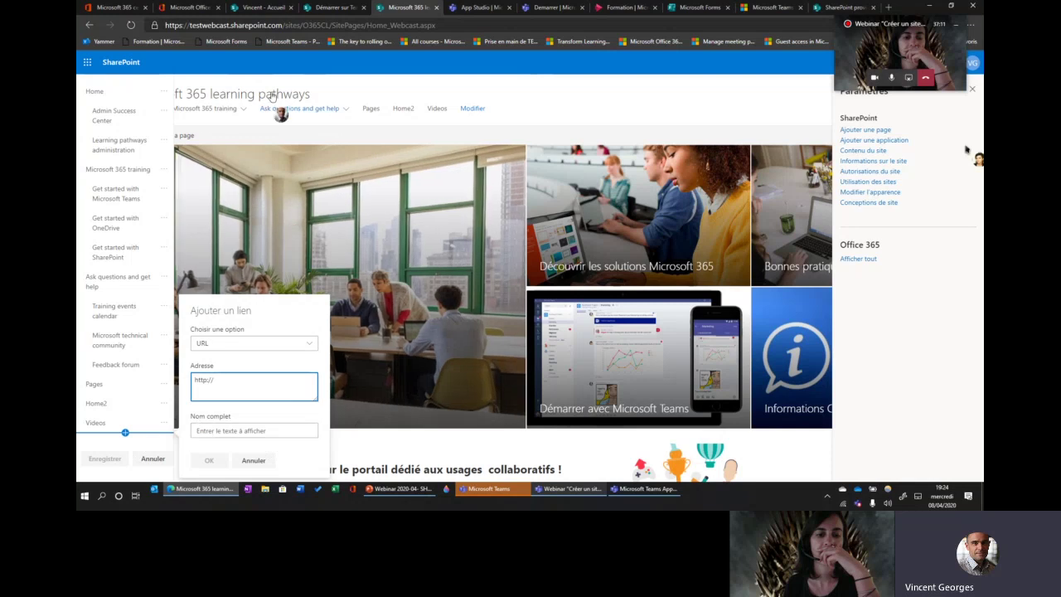
click(507, 107)
click(254, 461)
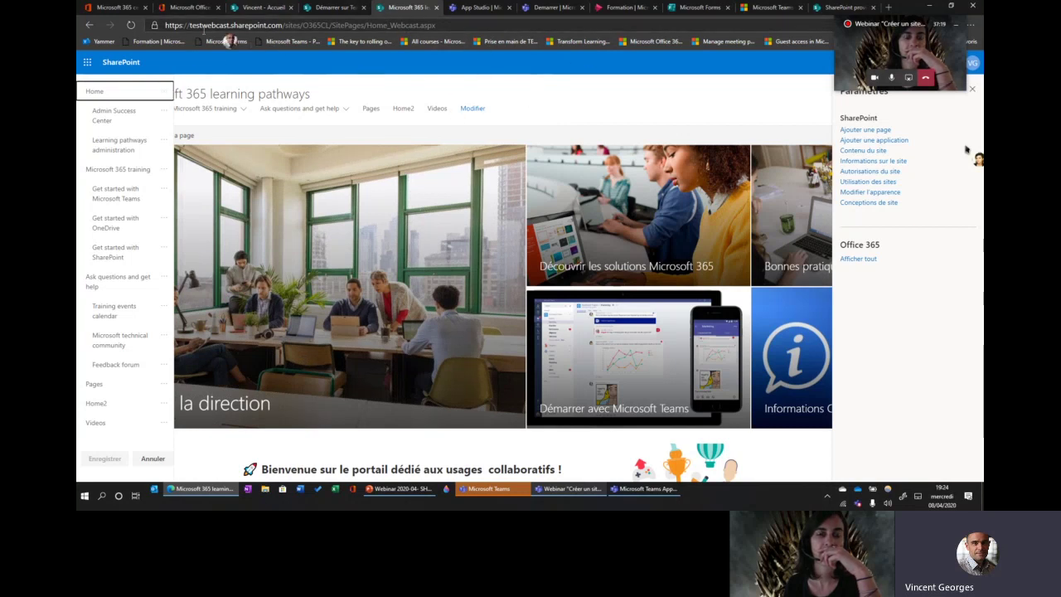
Switch to the Demarrer app in Microsoft Teams and examine its Training and Demarrer Teams pages.
click(440, 26)
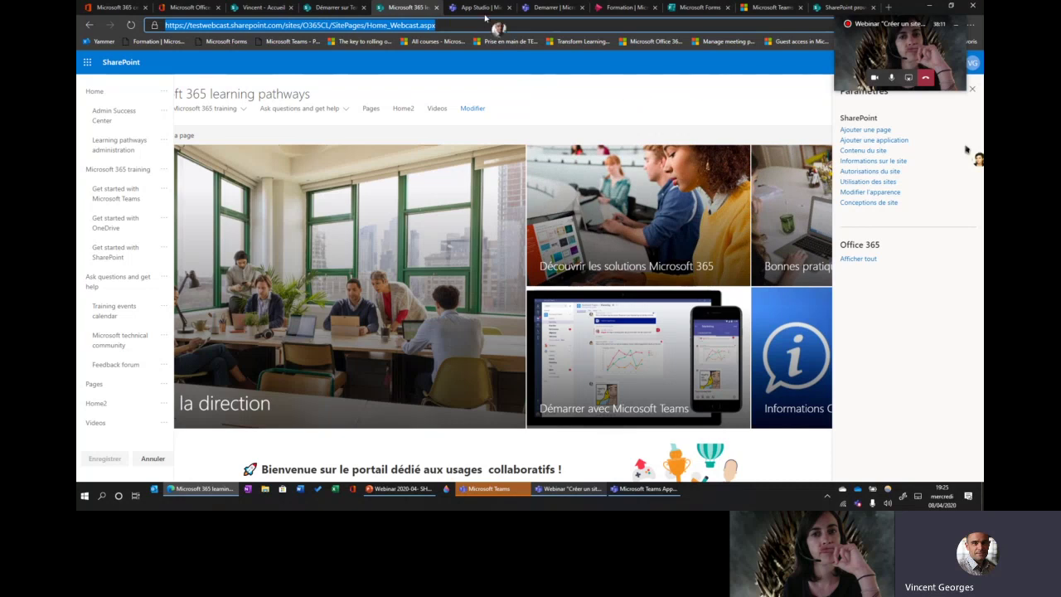
click(550, 8)
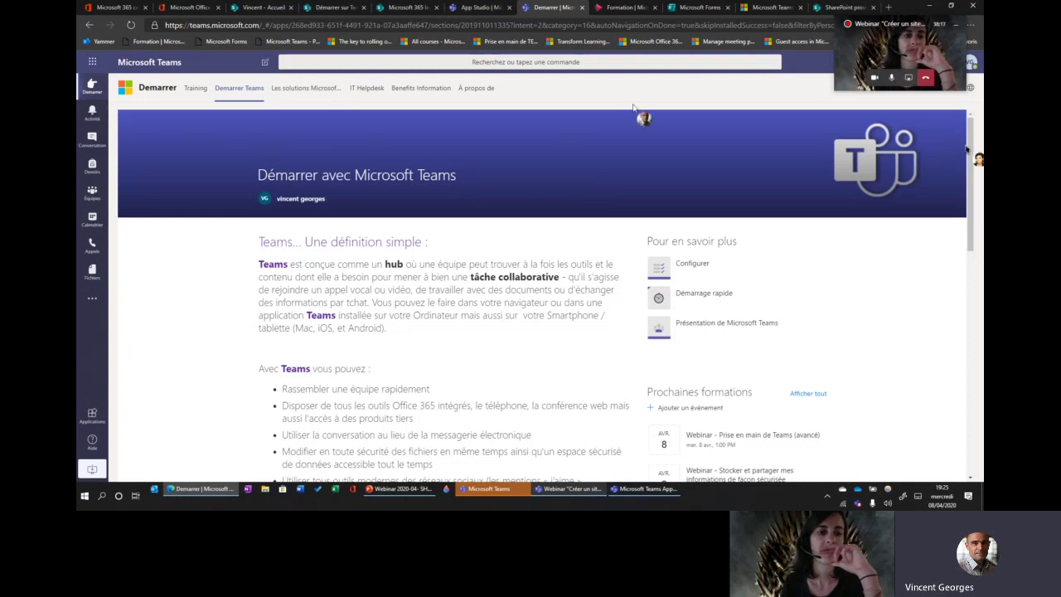
click(196, 88)
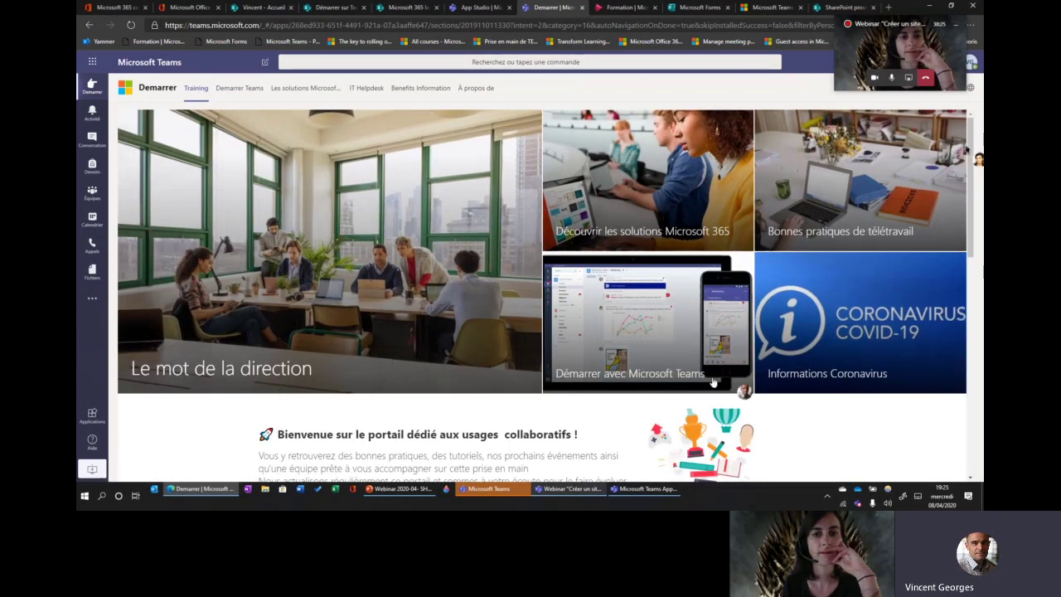
scroll(513, 344, down, 3)
scroll(514, 344, up, 3)
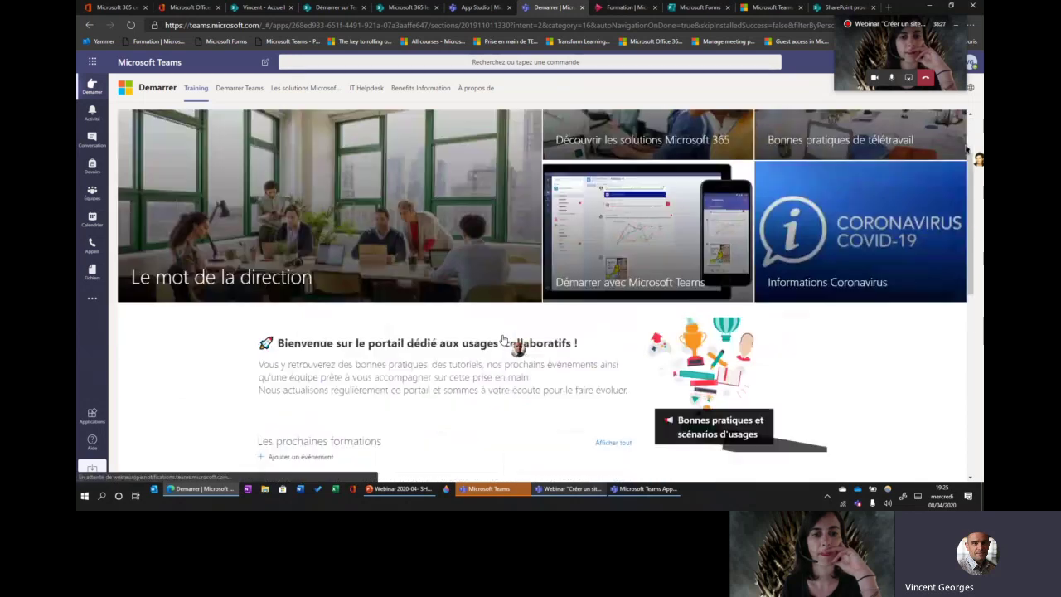
scroll(502, 339, down, 3)
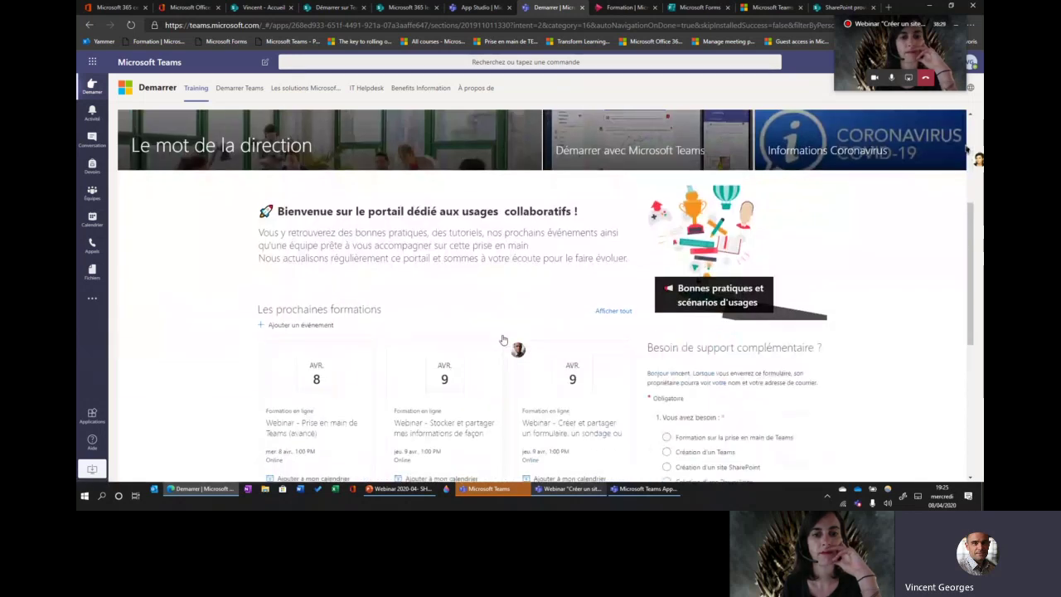
scroll(506, 341, up, 3)
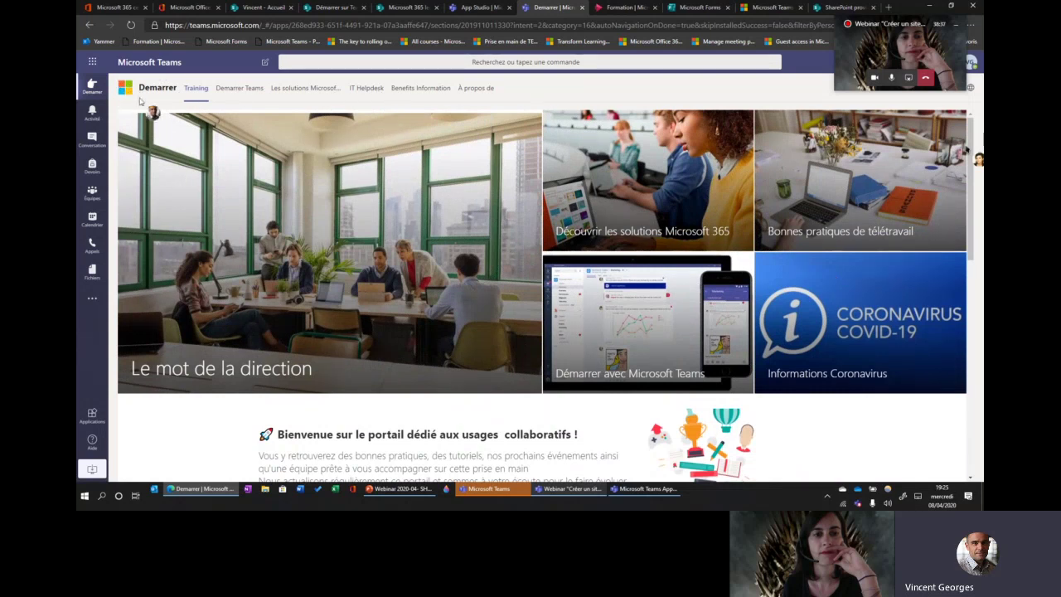
click(241, 91)
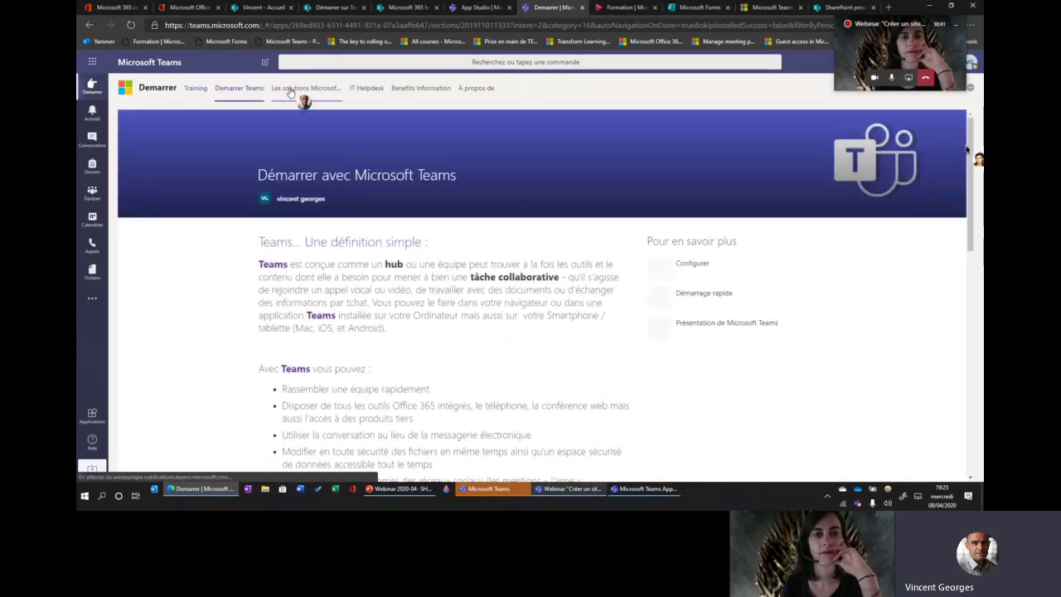
click(207, 92)
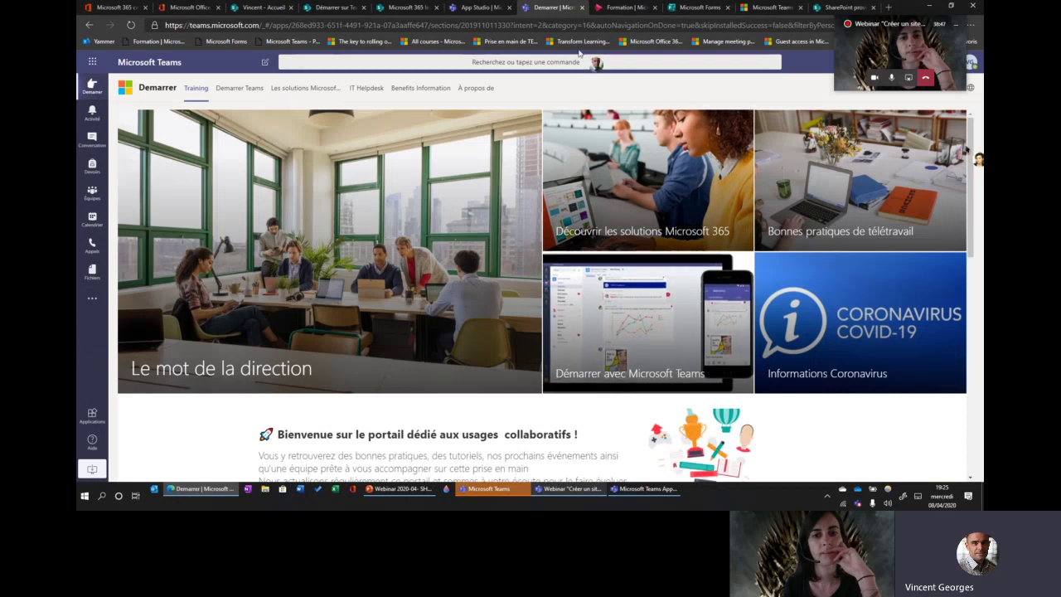
Search the Teams app store for "app stud" and open App Studio.
click(477, 8)
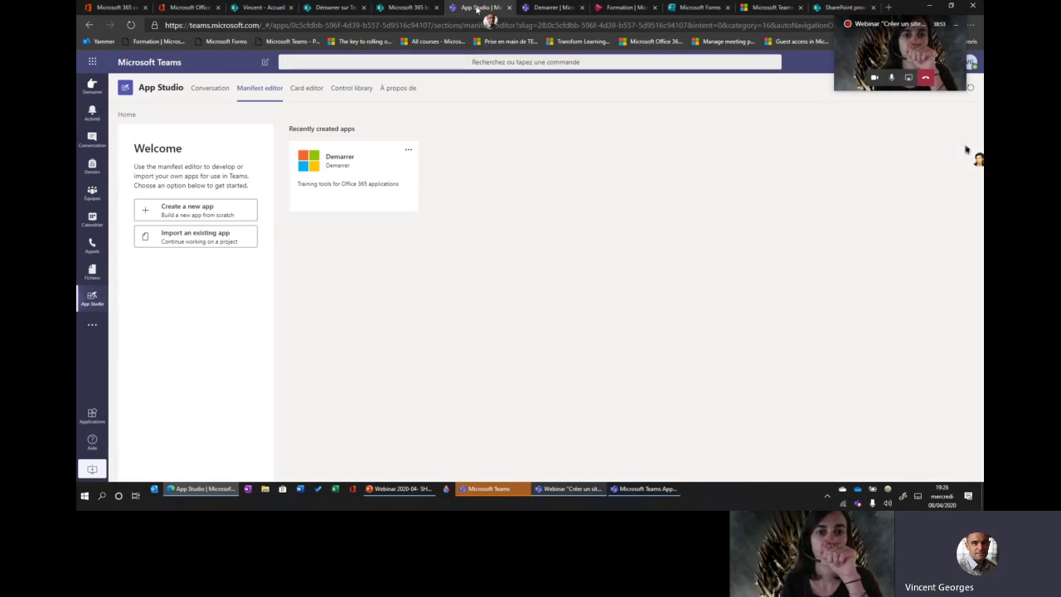
click(92, 324)
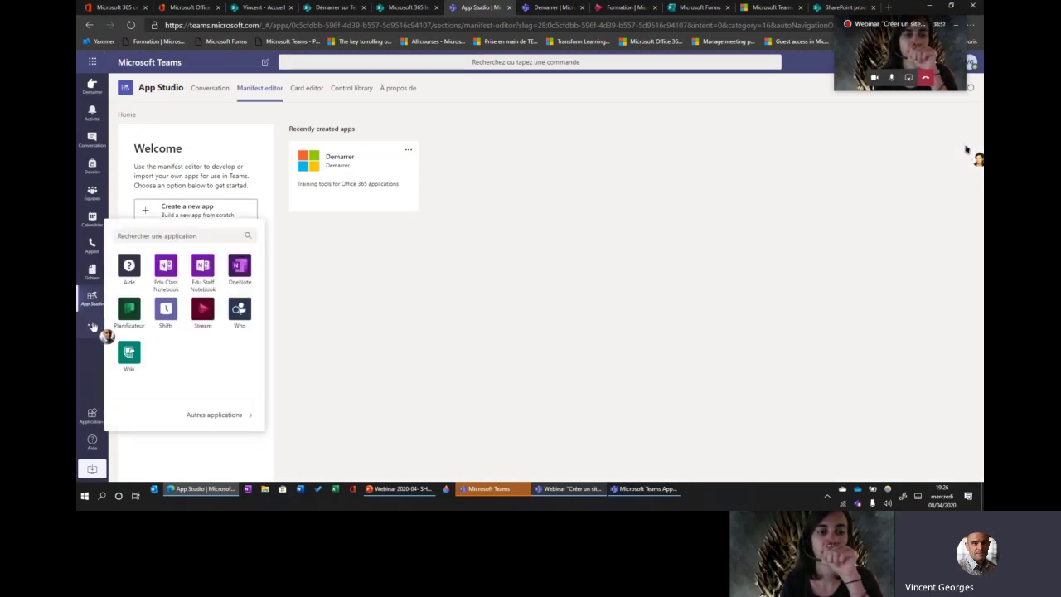
click(214, 415)
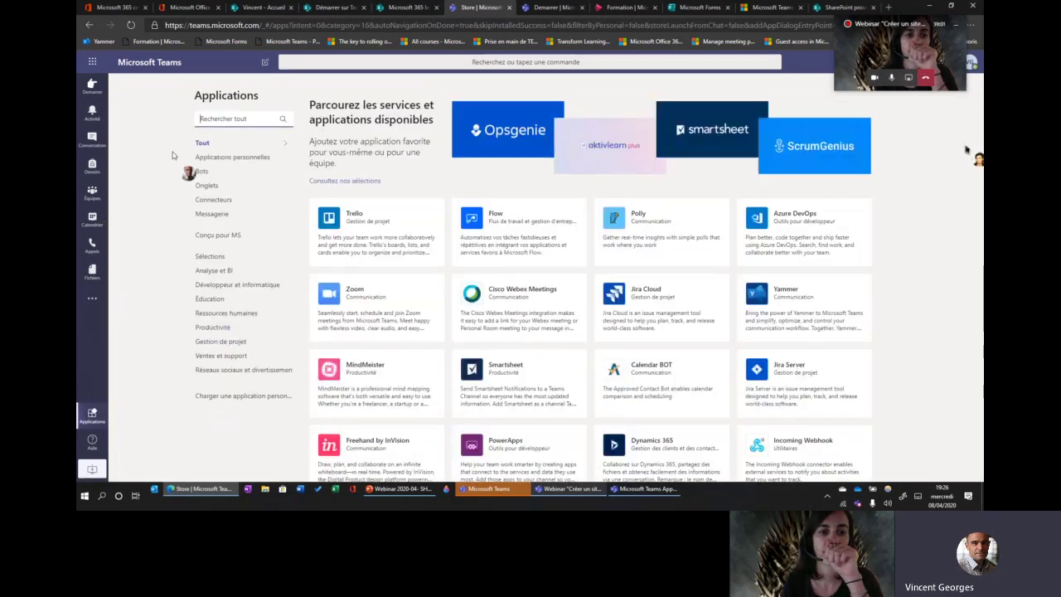
text(app stu)
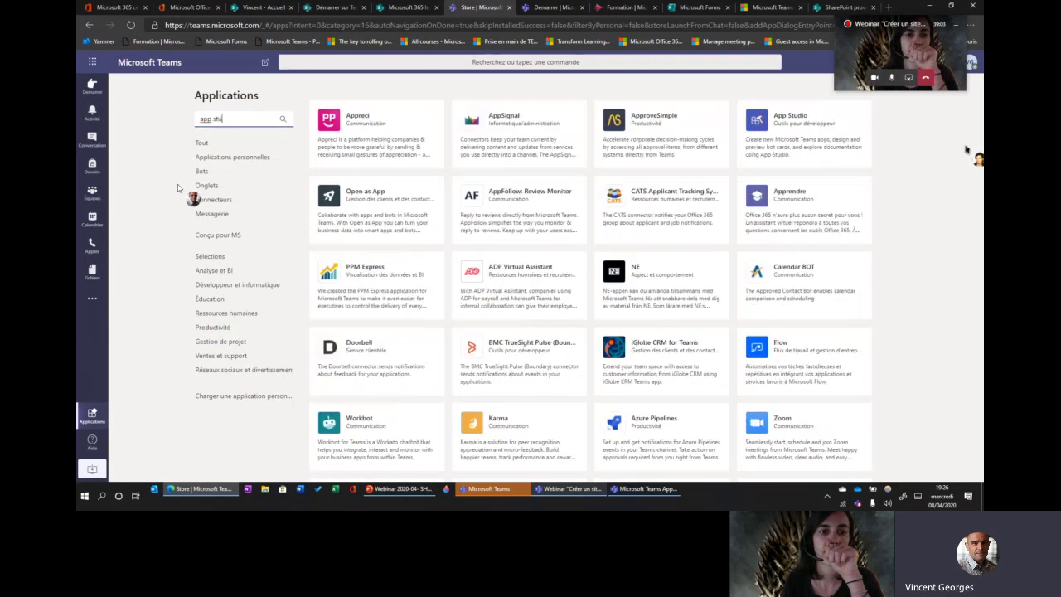
text(d)
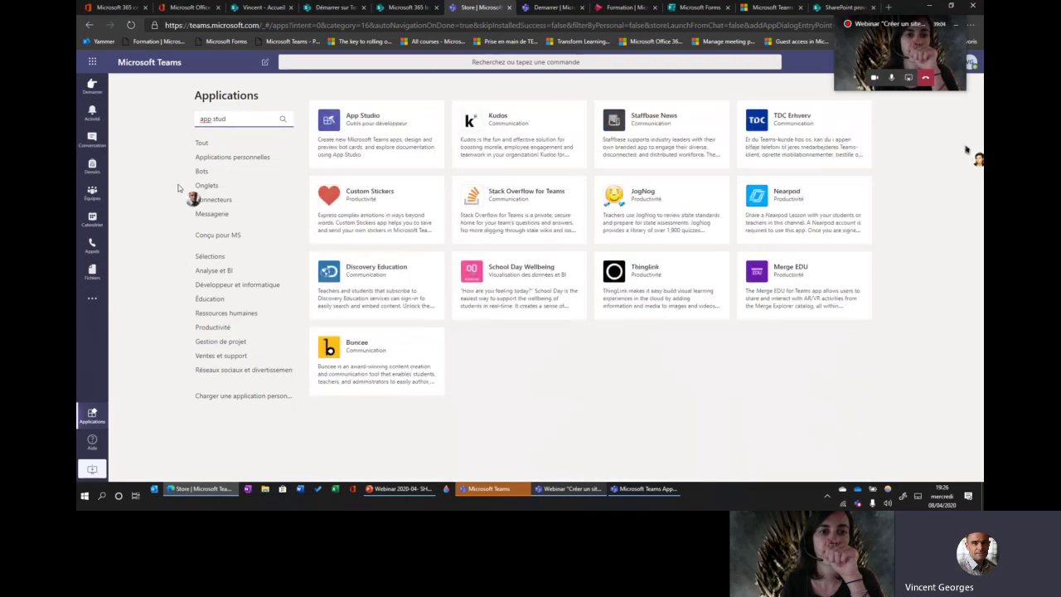
click(353, 121)
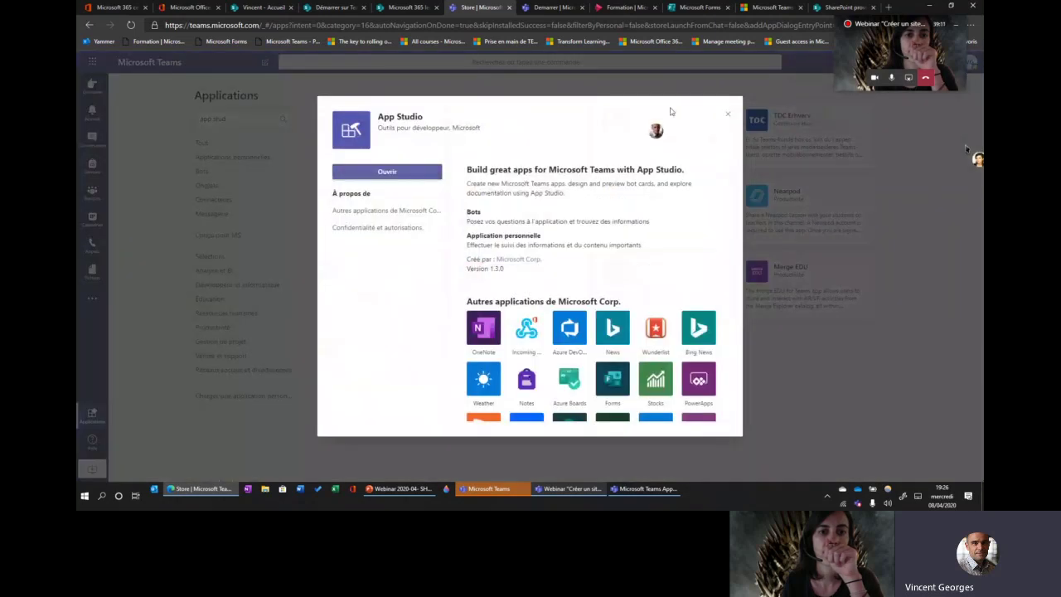
click(387, 172)
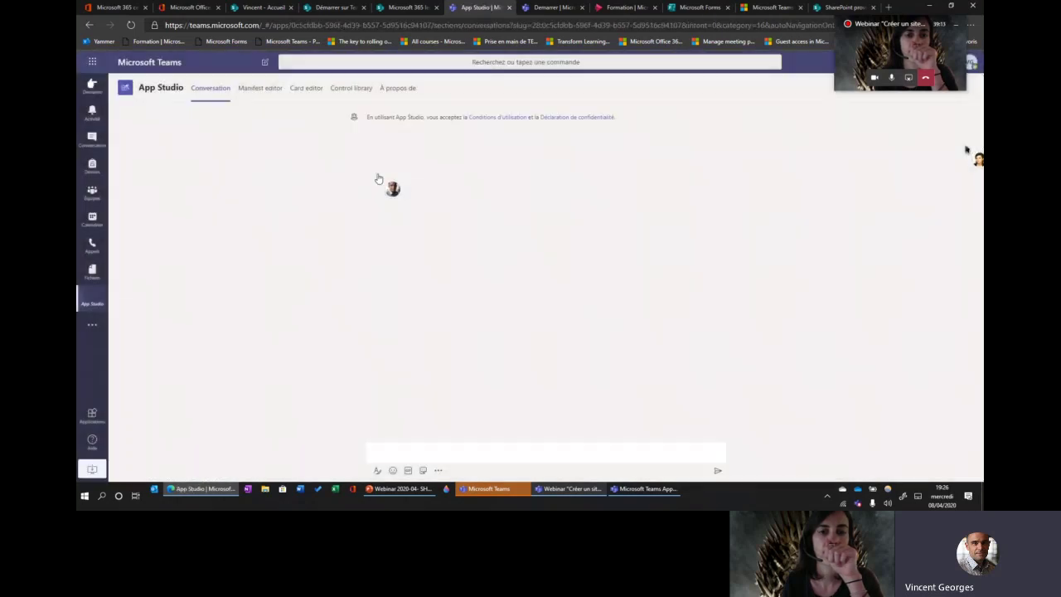
Open the Demarrer app for editing in the Manifest editor and review its app details through to the Branding section.
click(257, 91)
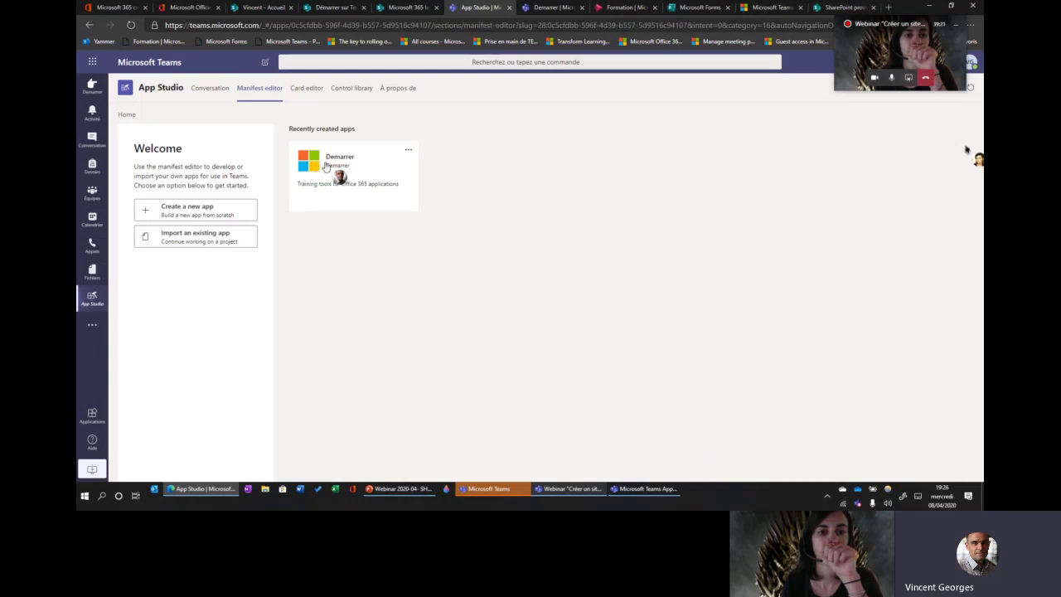
click(407, 152)
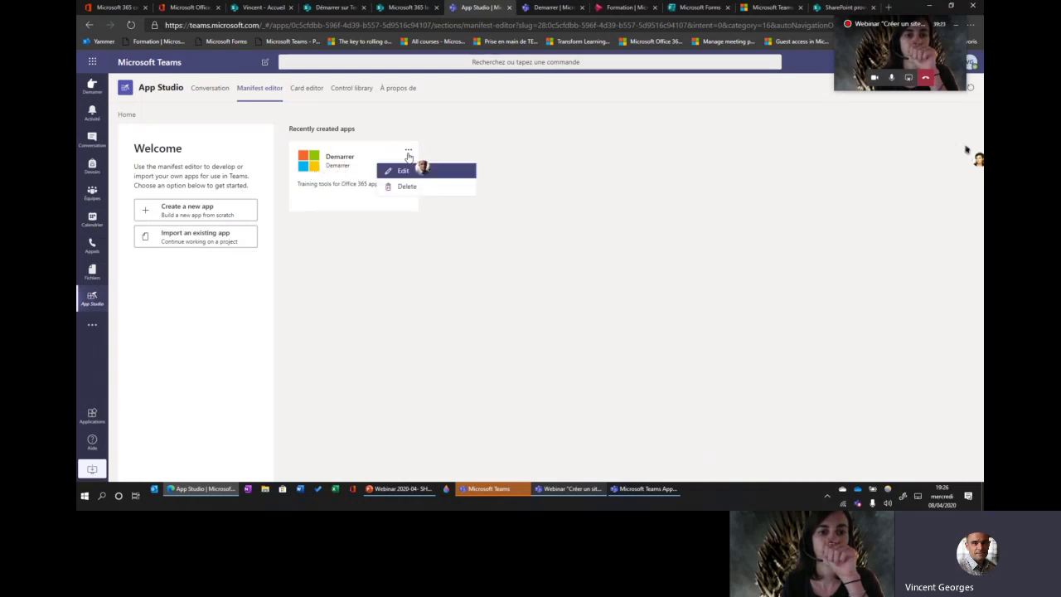
click(403, 172)
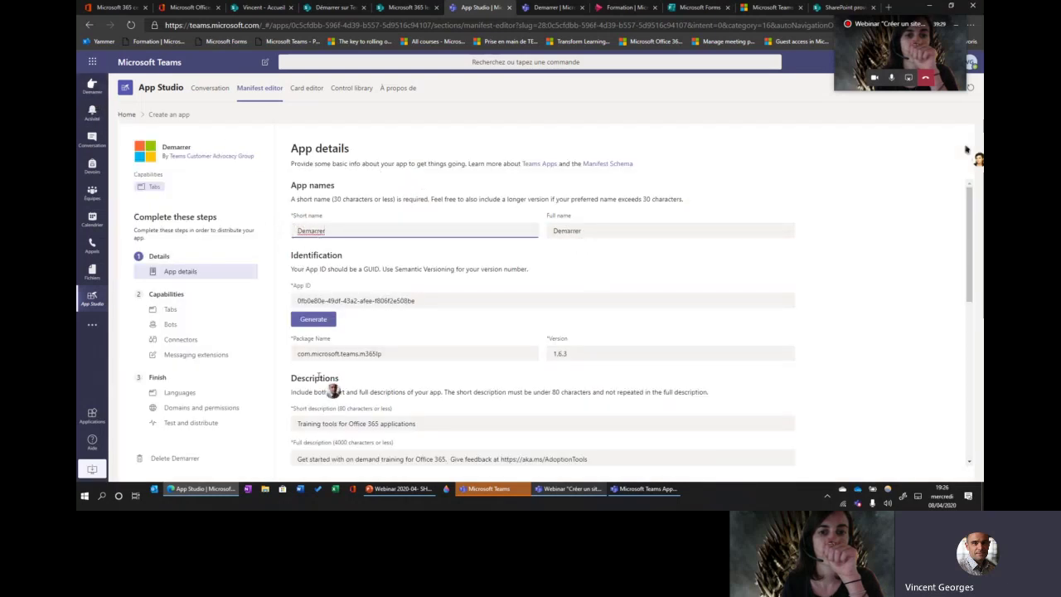
scroll(318, 376, down, 6)
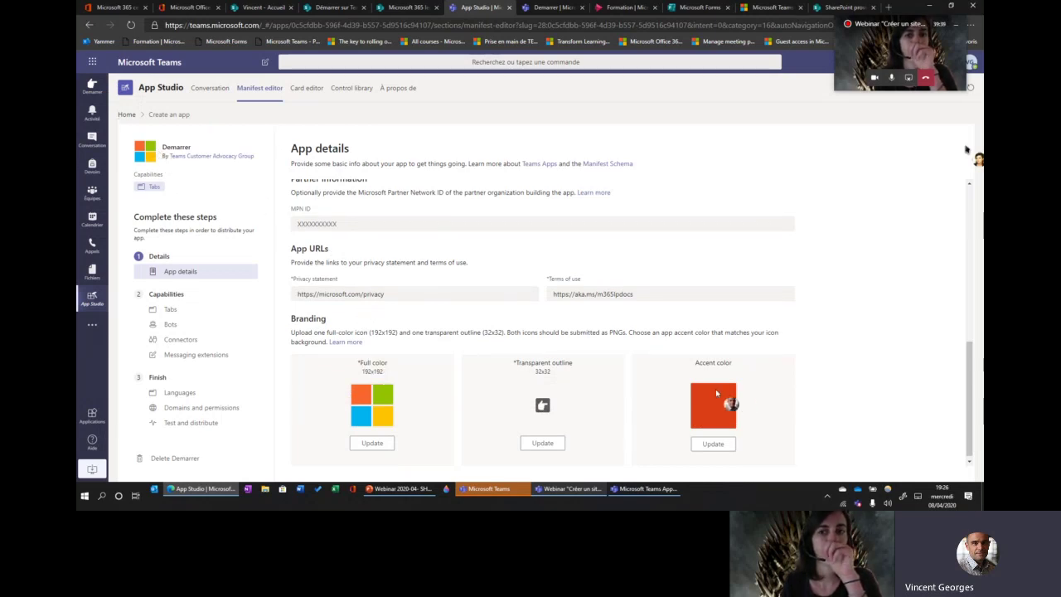
View the Demarrer app's configured personal tabs and compare them with the tabs shown in the running app.
click(171, 310)
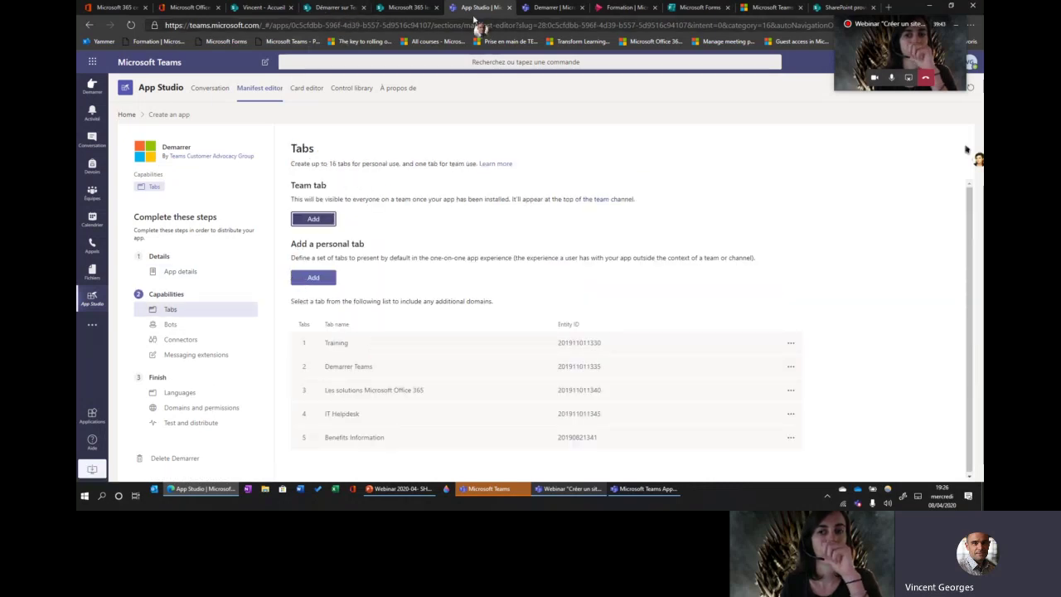
click(547, 7)
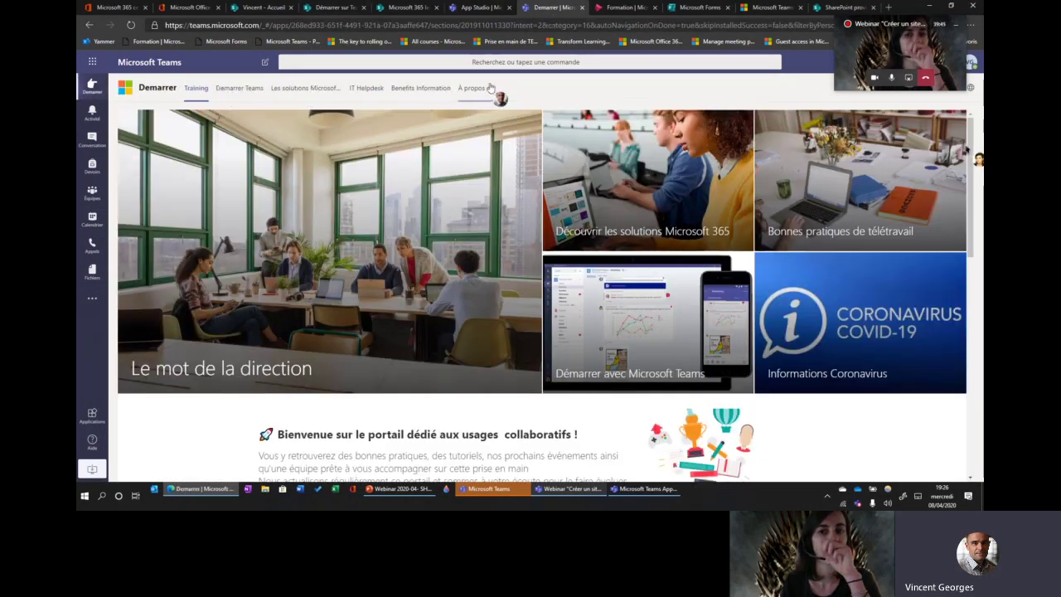
click(488, 7)
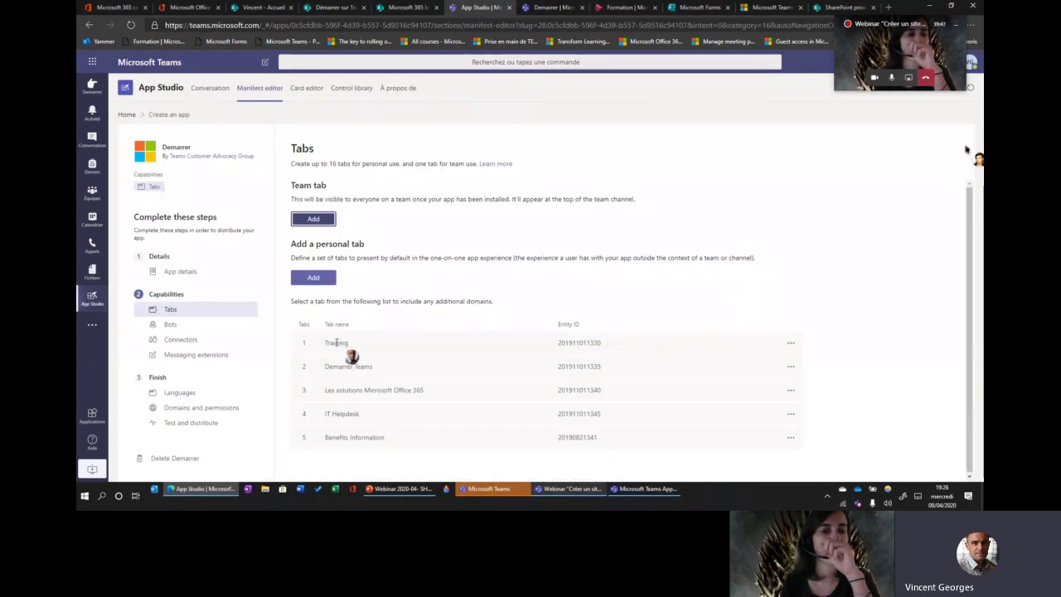
Open the Training personal tab's settings, examine its name, Content URL and Website URL, and close them without saving.
click(790, 342)
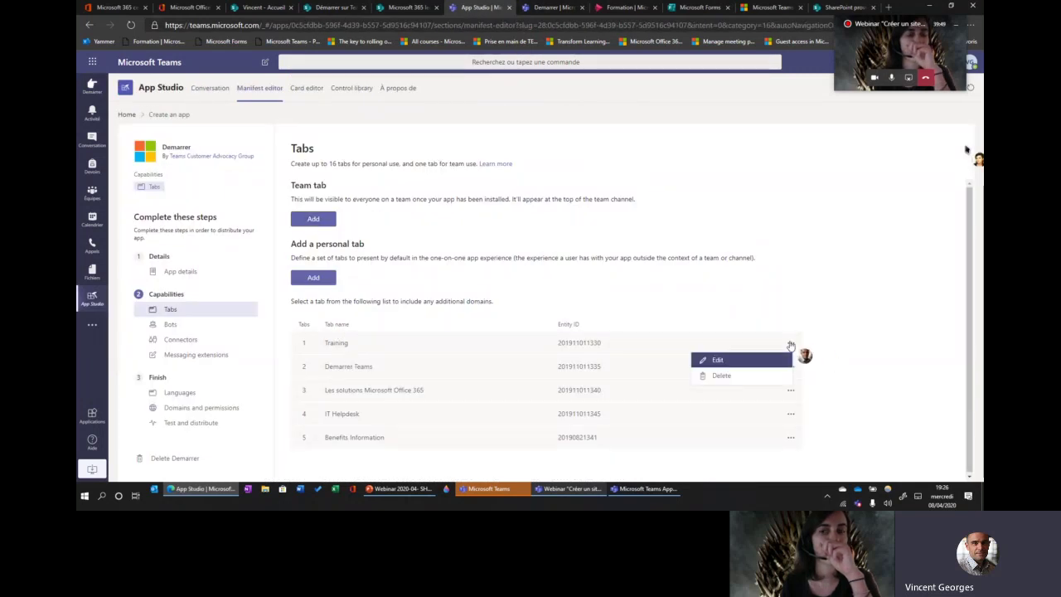
click(717, 359)
drag(454, 255, 407, 258)
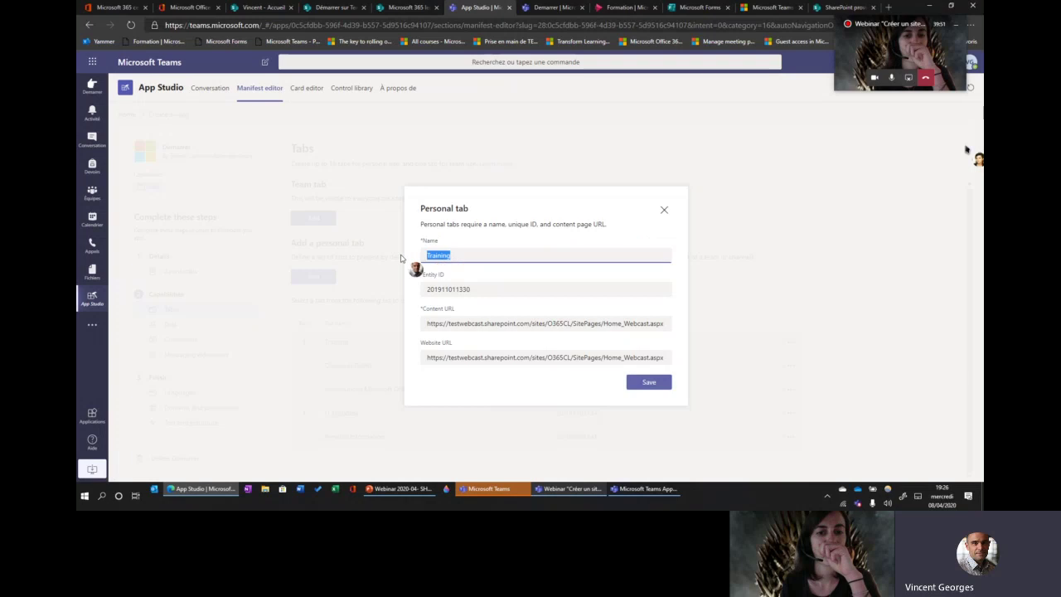
drag(427, 324, 658, 326)
drag(428, 357, 669, 358)
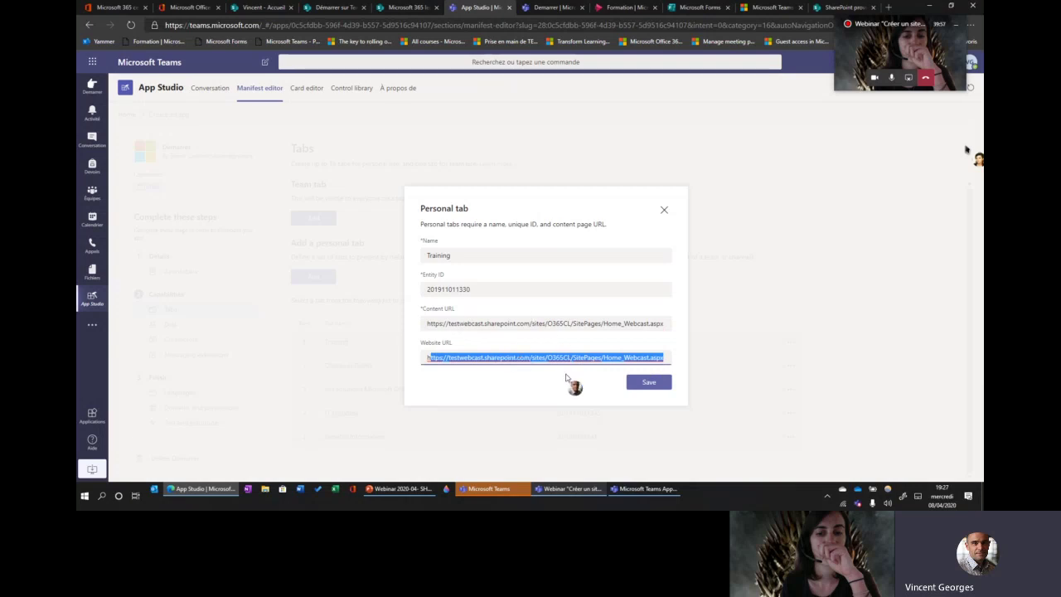
click(665, 212)
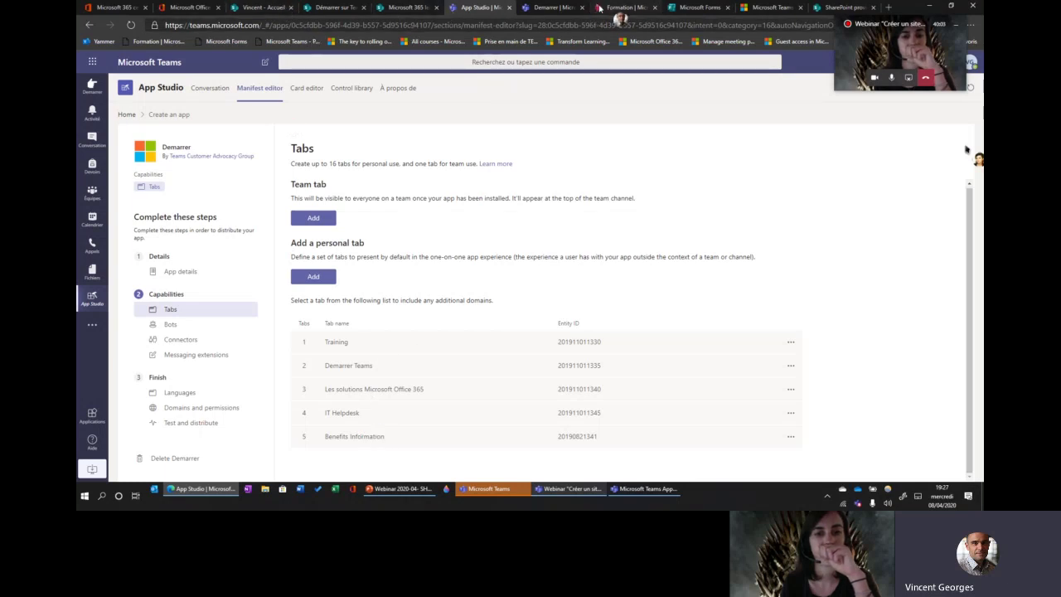
Review the Test and Distribute options for the Demarrer app, and check the running app before returning to App Studio.
click(187, 424)
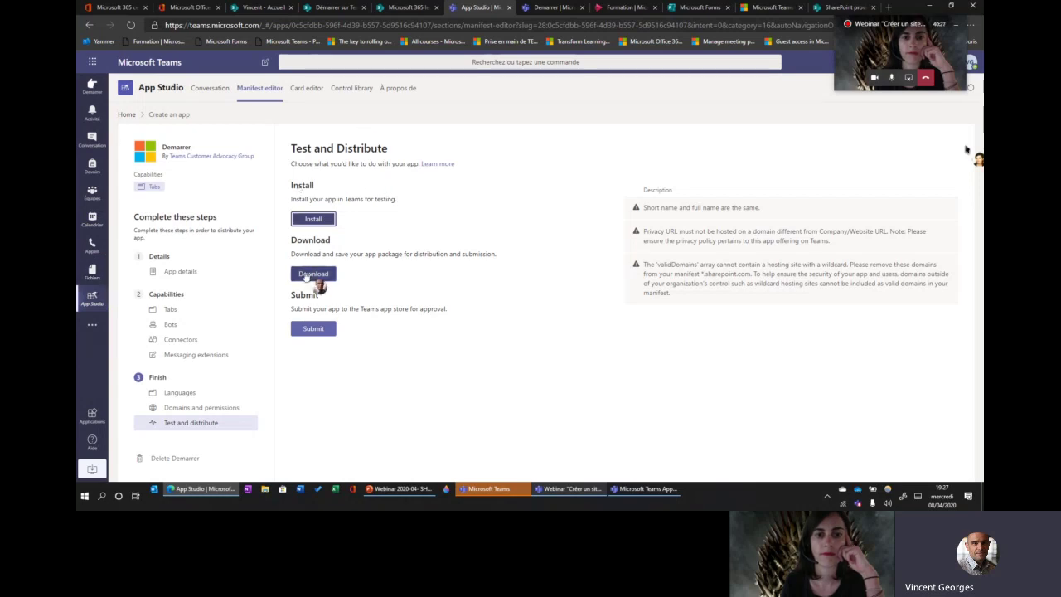
click(551, 7)
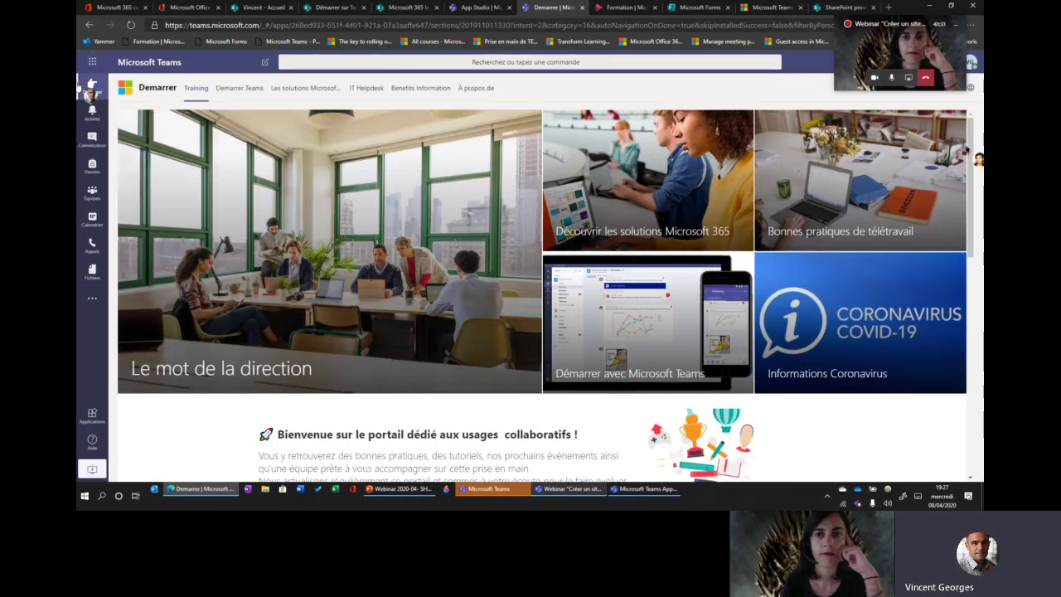
click(469, 9)
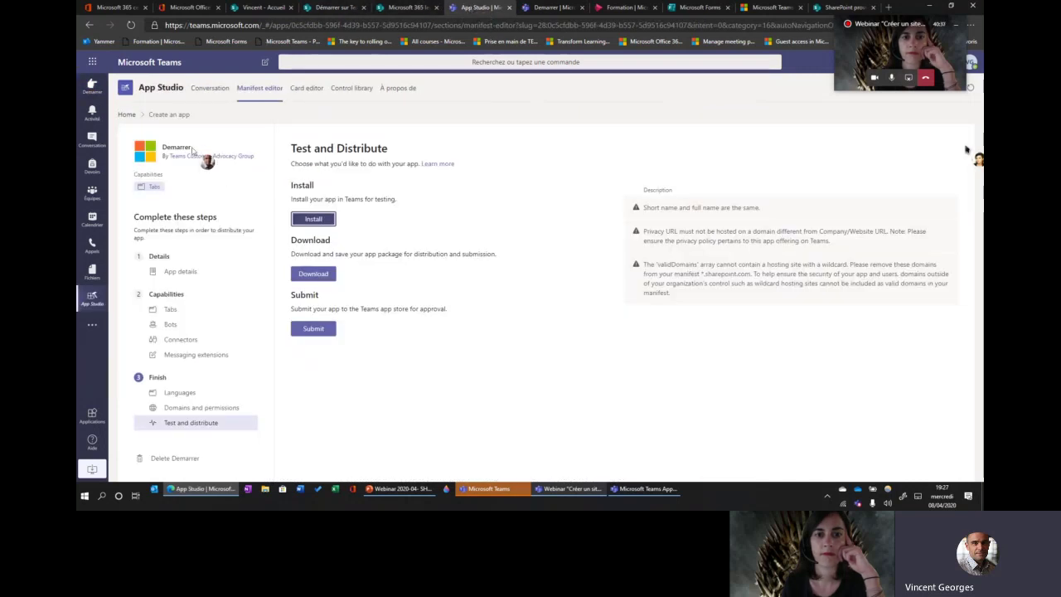
Review the Demarrer app's details, from app names and developer information through its personal tabs list to the Branding icons and accent color.
click(184, 274)
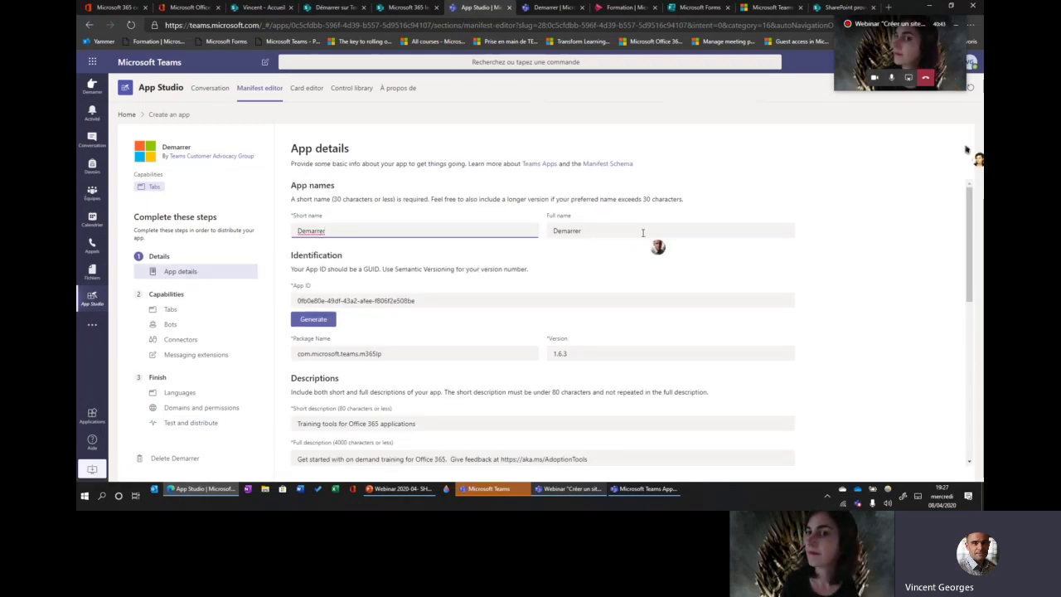
scroll(642, 233, down, 3)
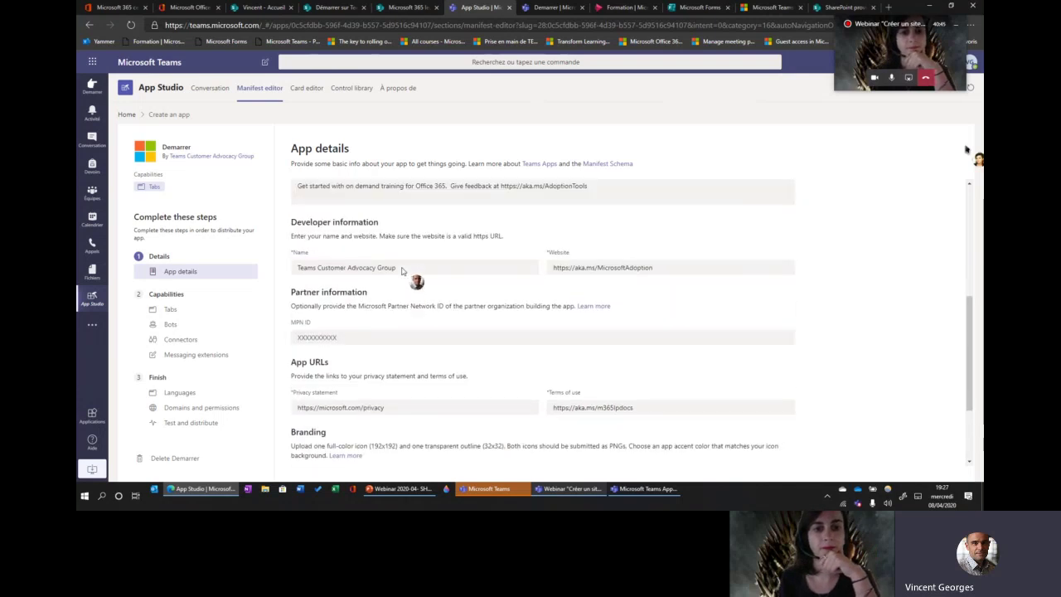
scroll(401, 271, up, 1)
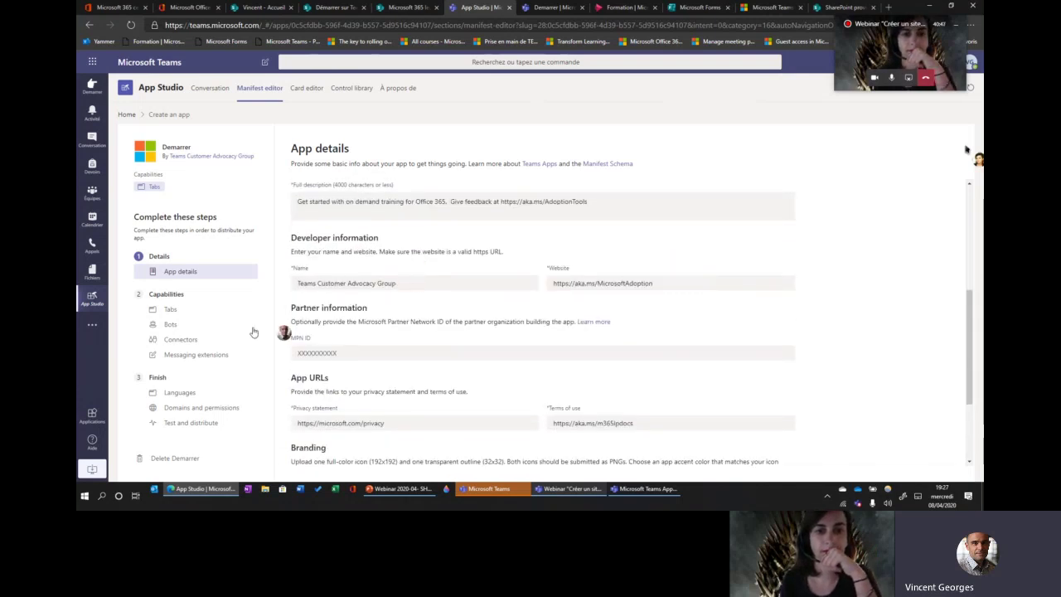
click(172, 310)
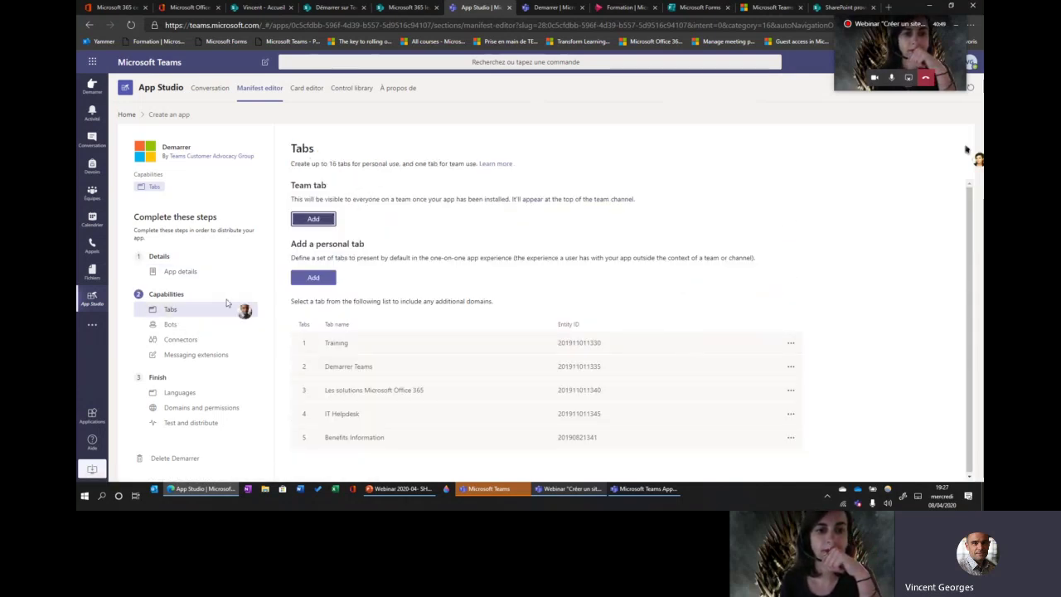
click(180, 271)
scroll(490, 218, down, 10)
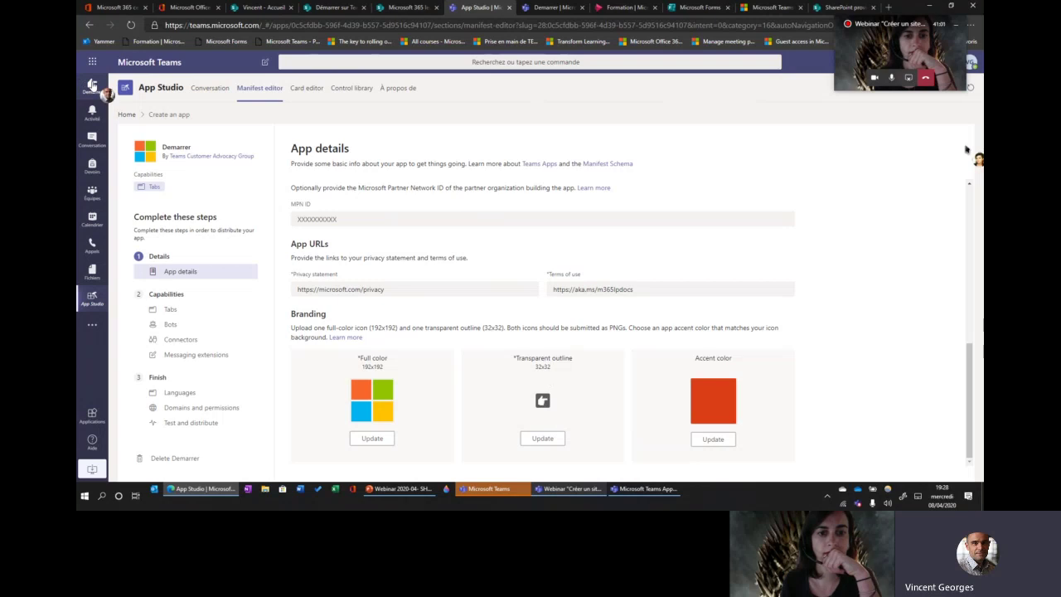
View the running Demarrer app's Training page in Teams, and switch to the webinar presentation in PowerPoint.
click(537, 12)
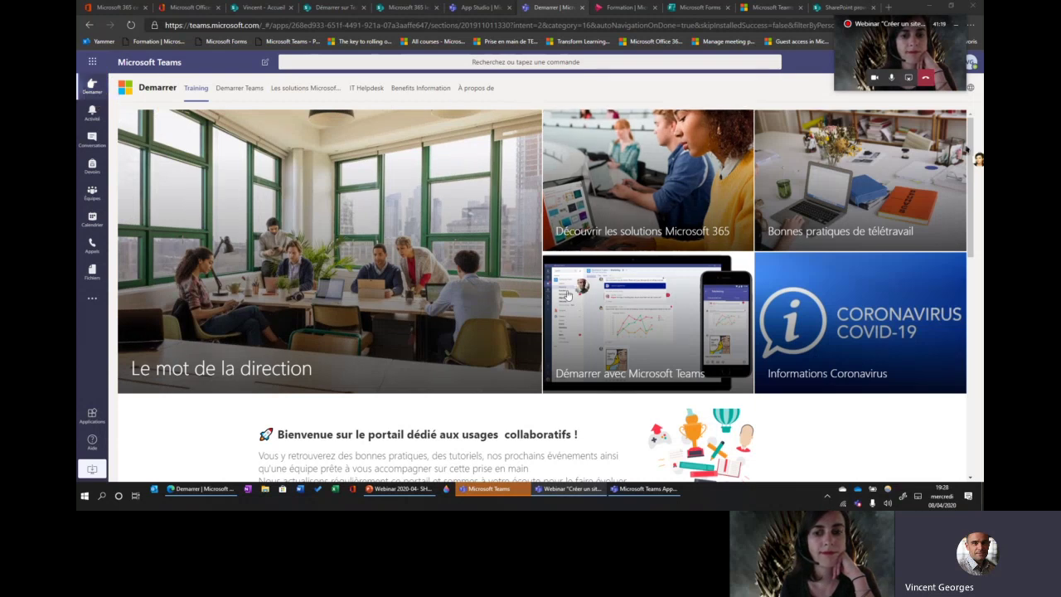
click(389, 489)
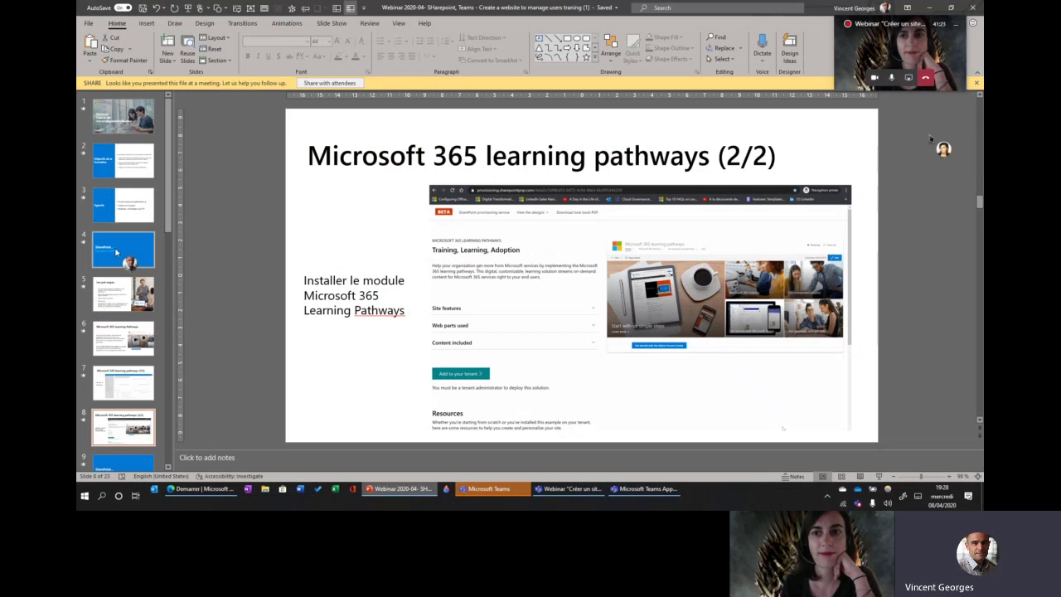